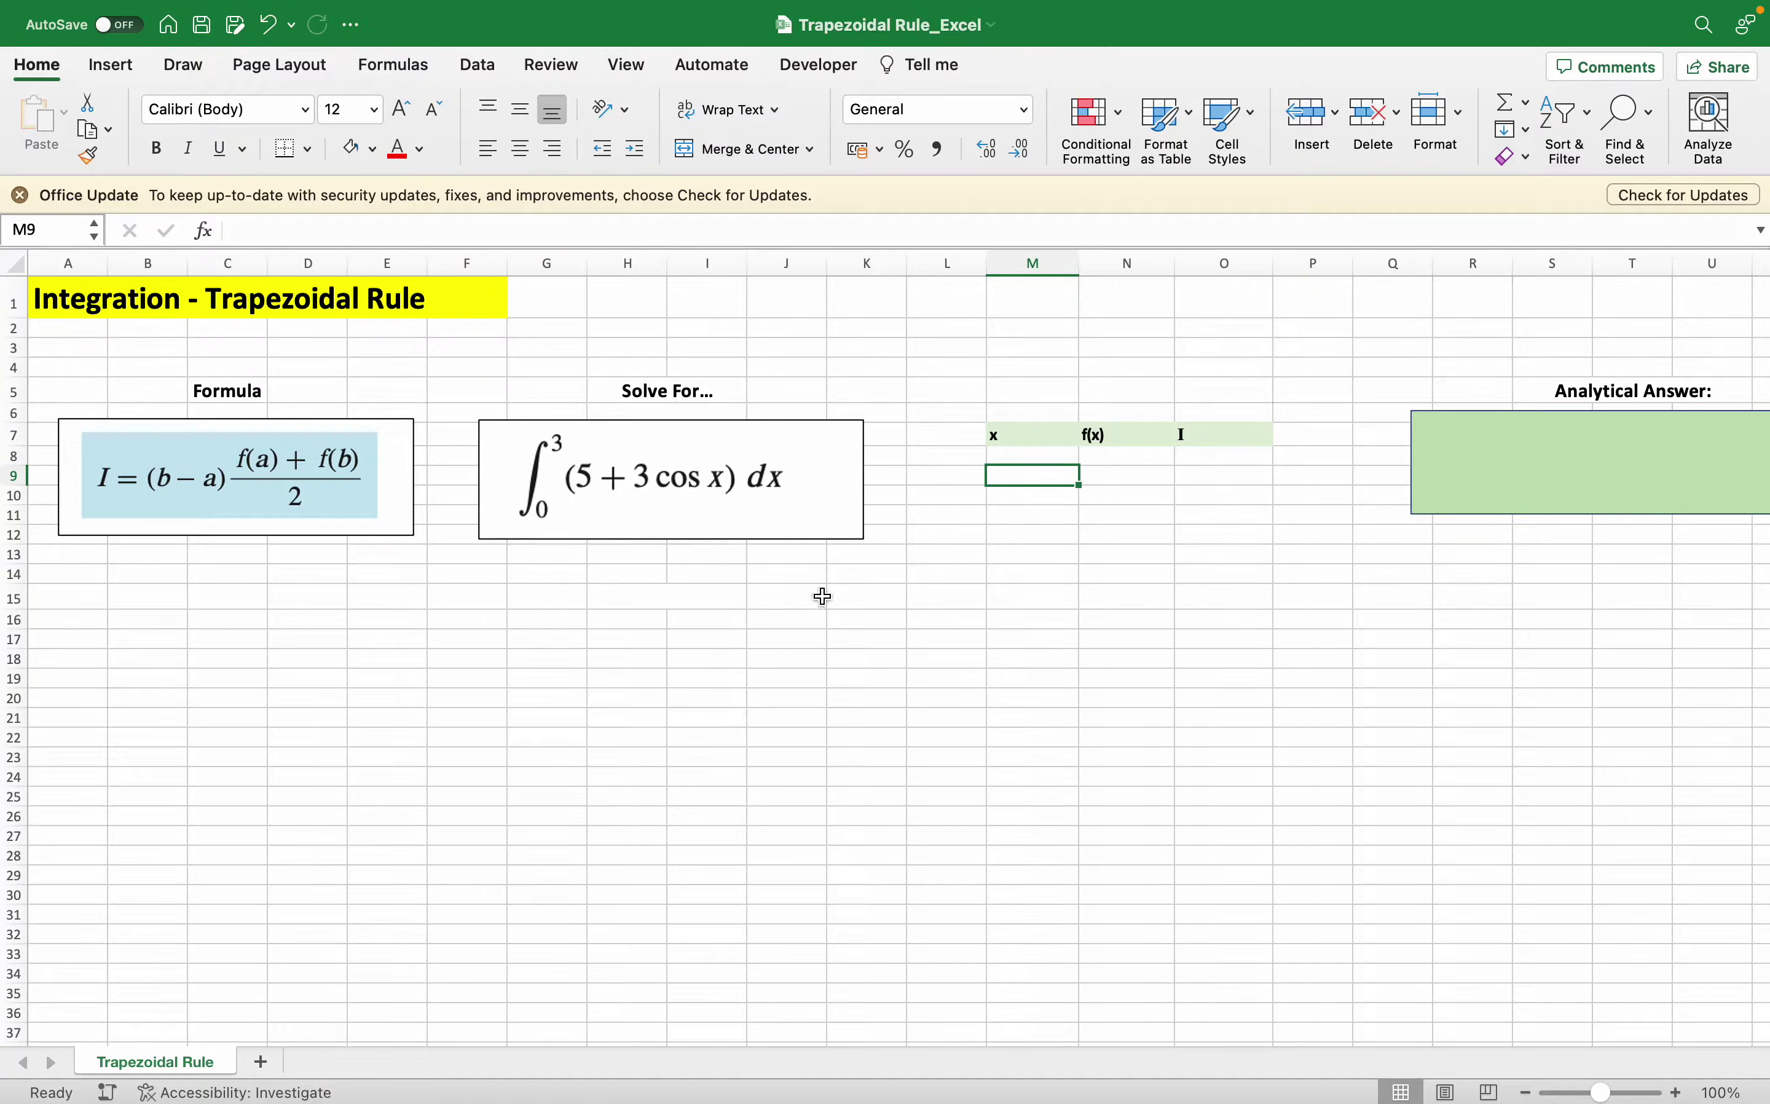
- Enter the x values 0 in M8 and 3 in M9
click(1260, 516)
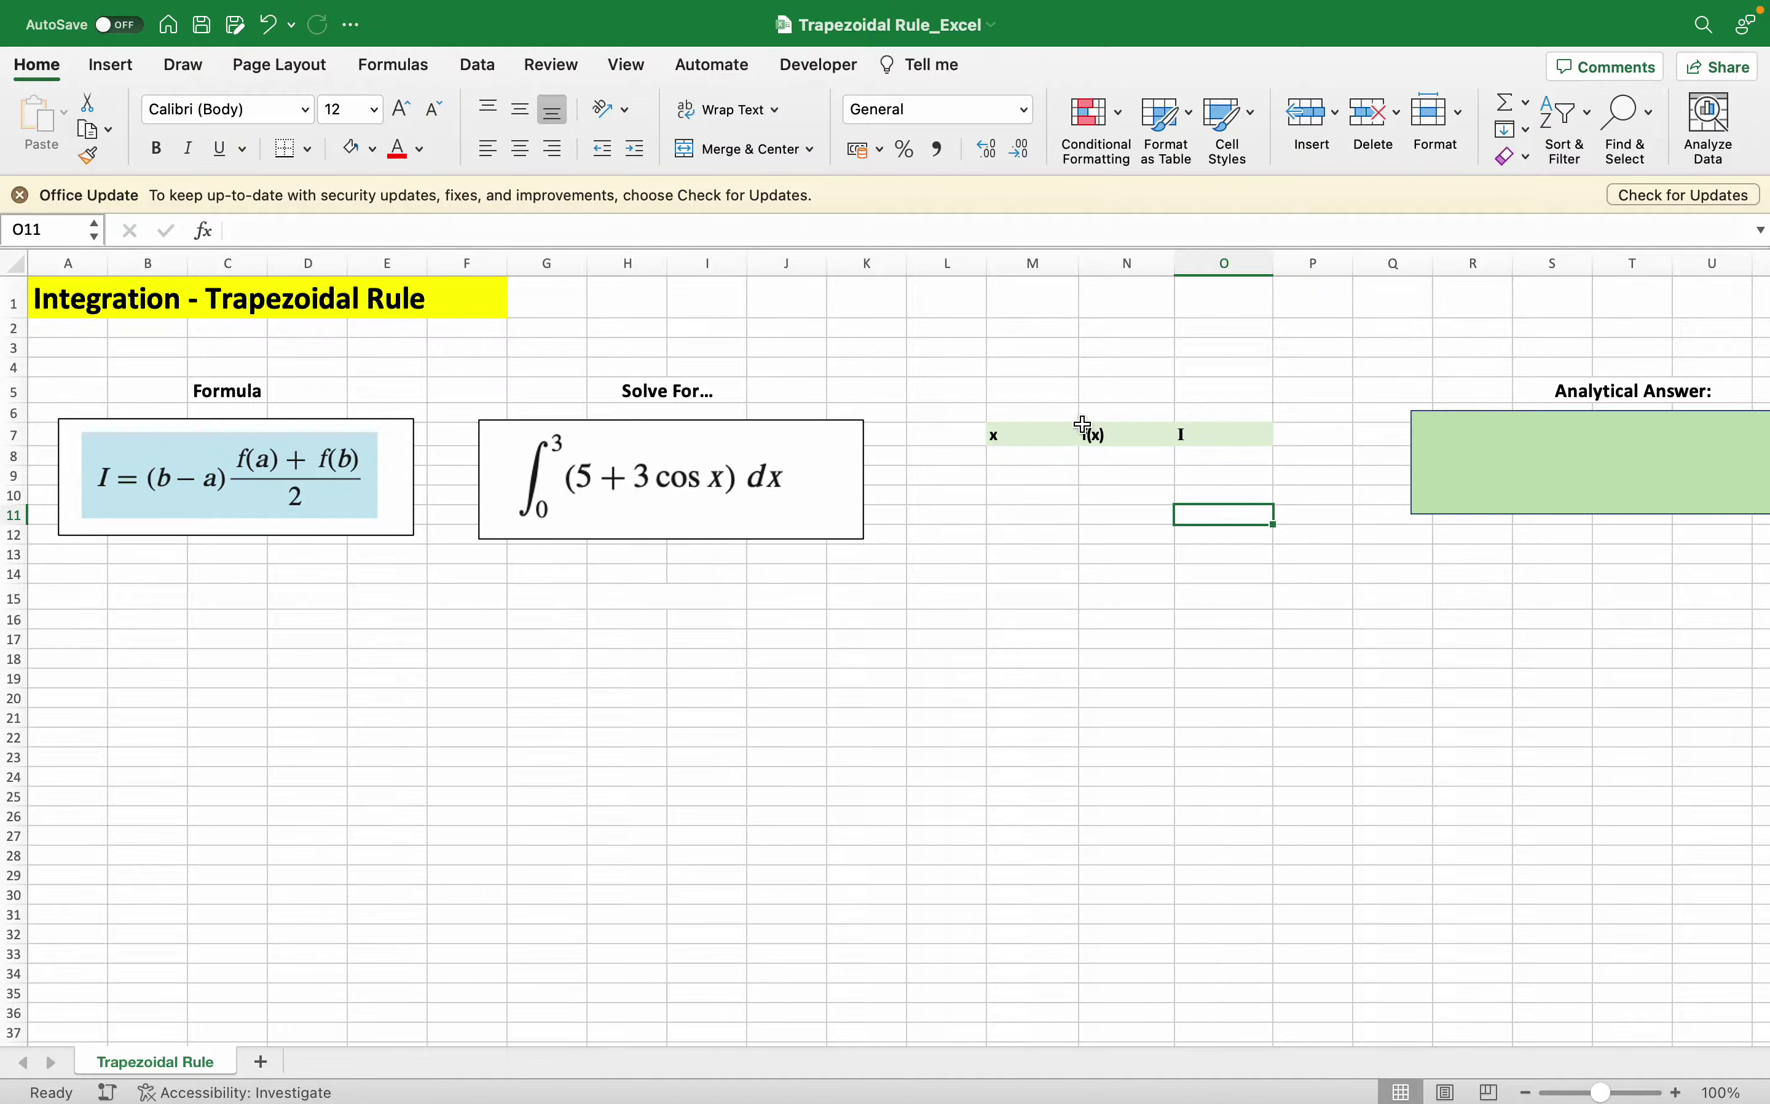
click(1025, 458)
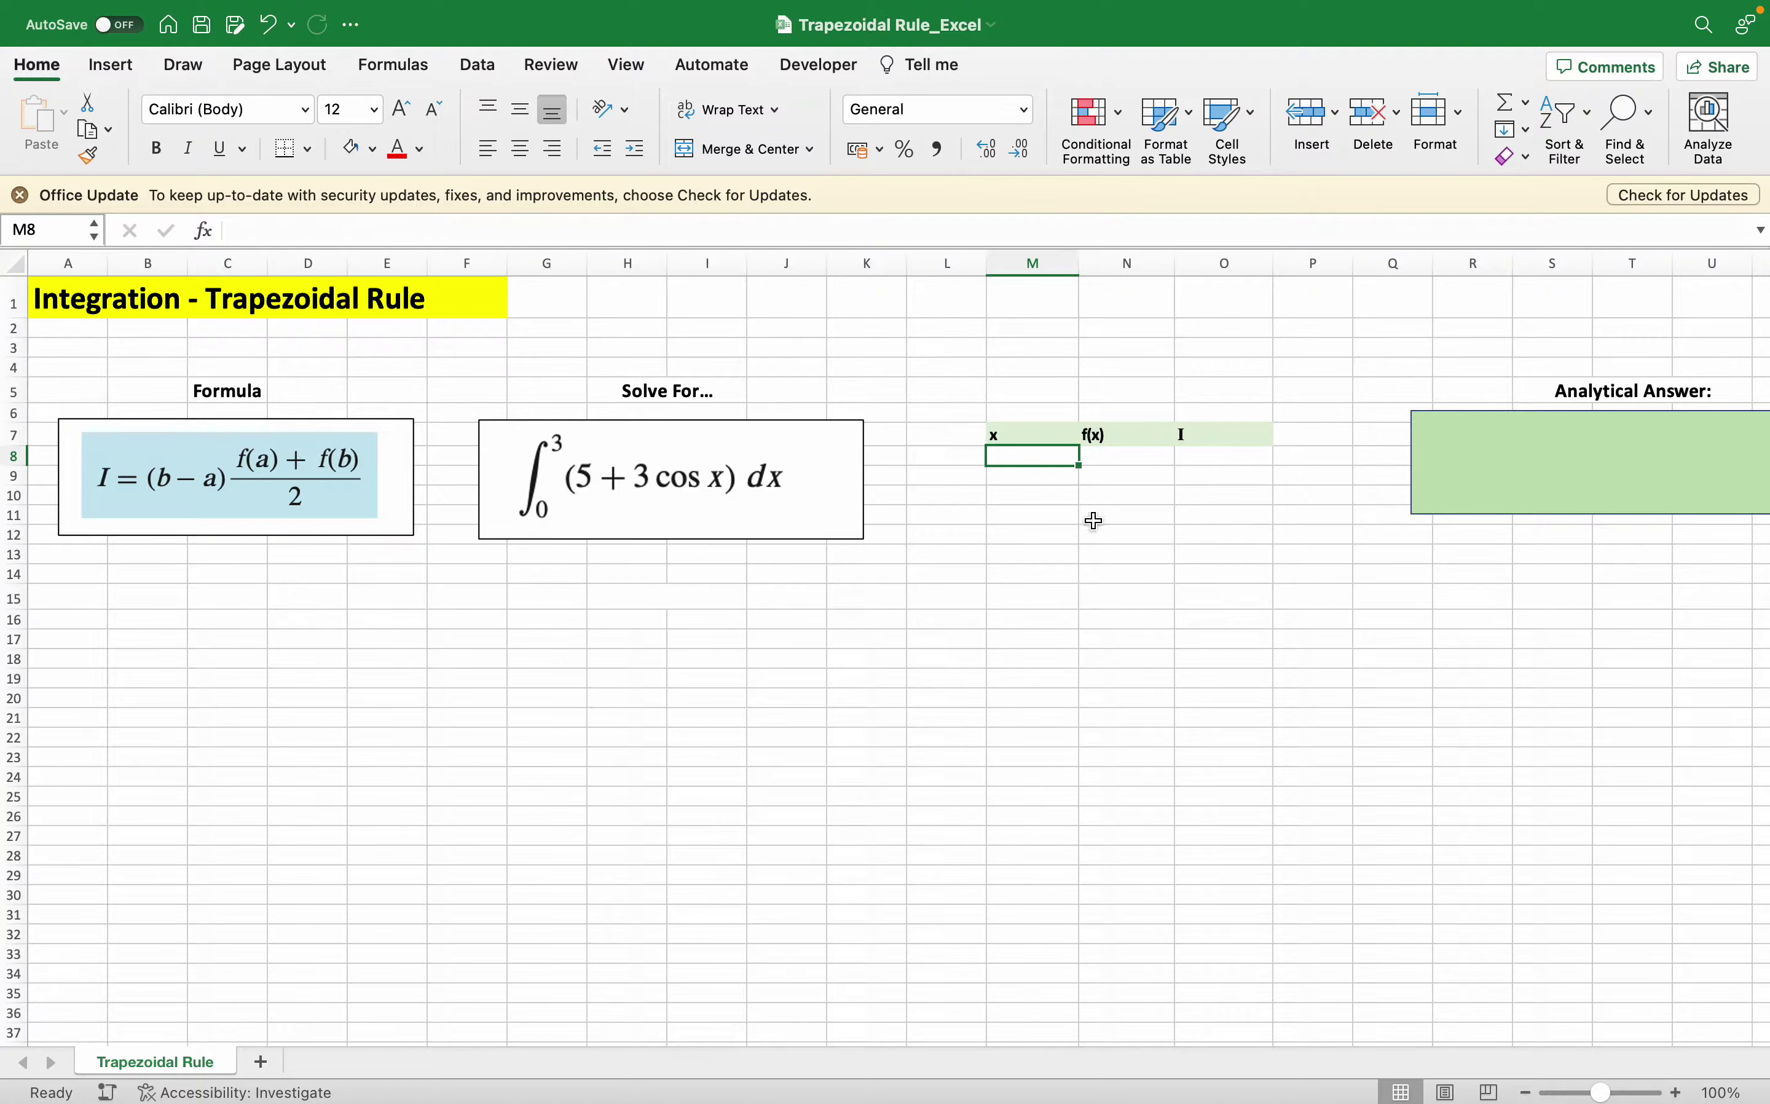
text(0)
key(Return)
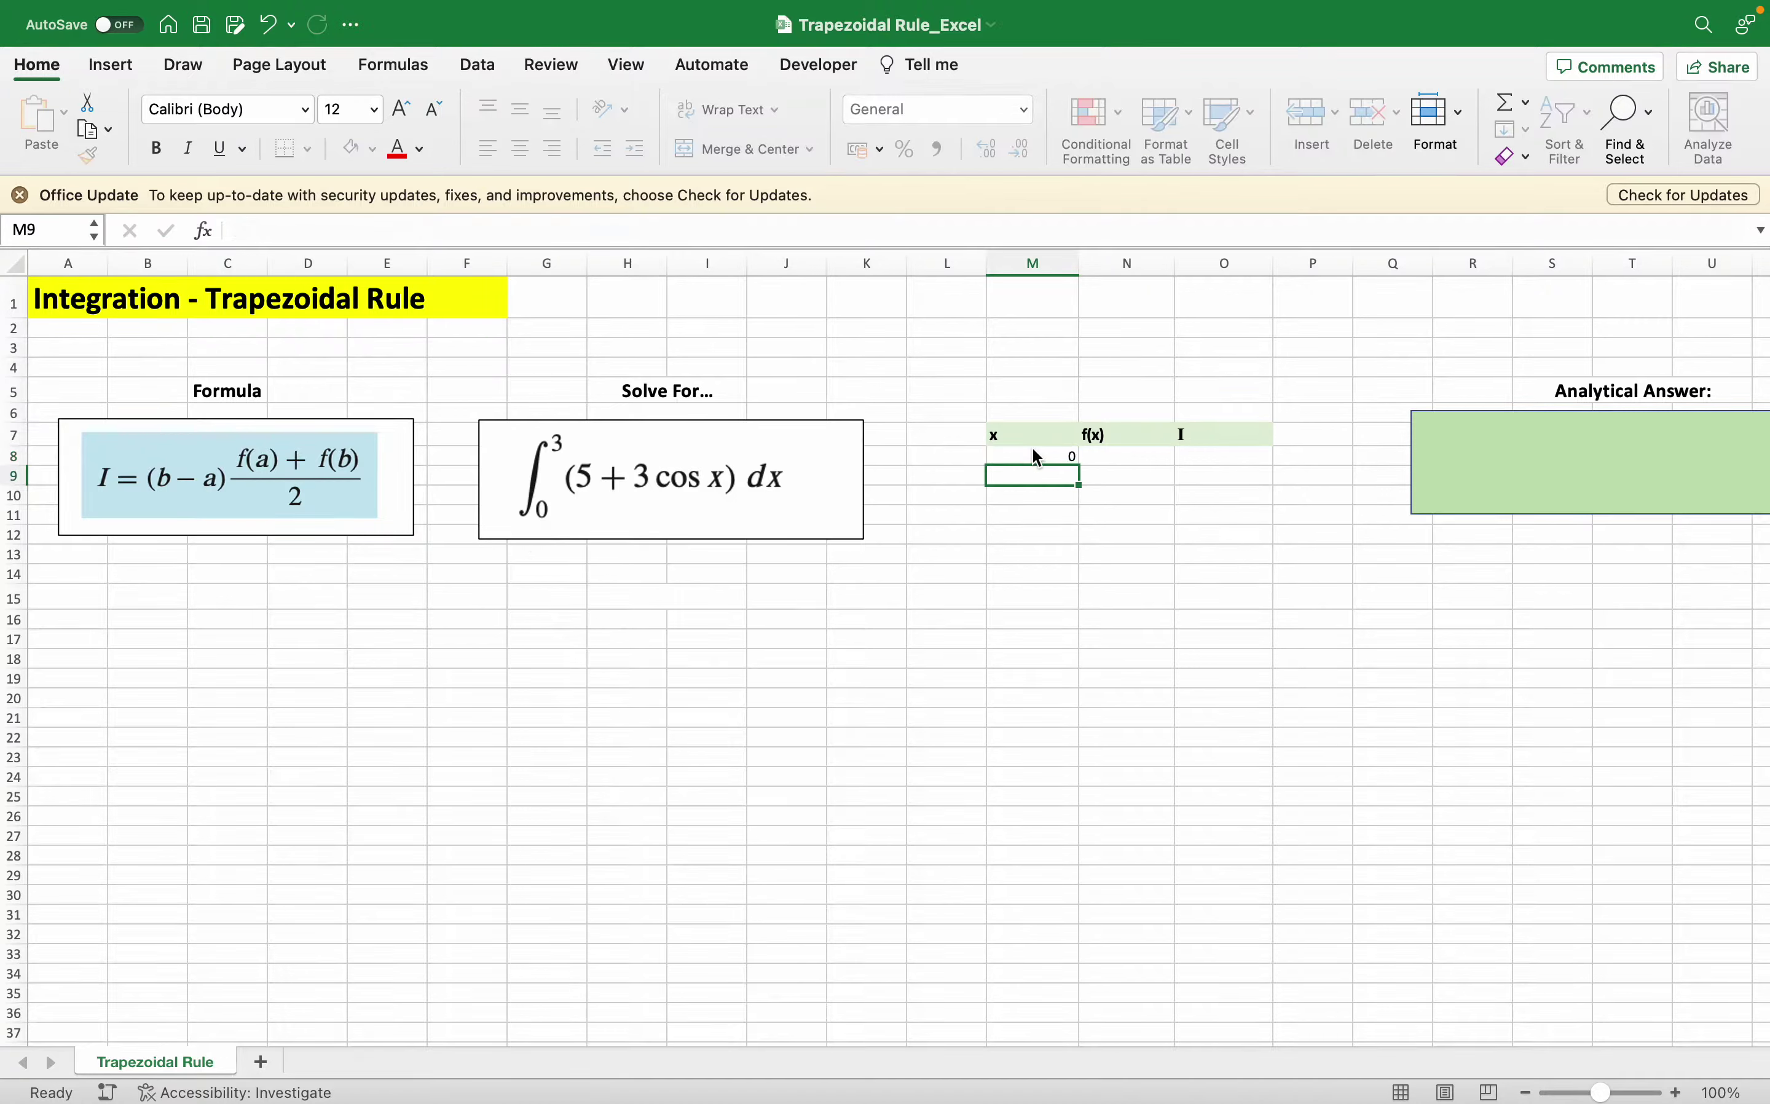
text(3)
key(Return)
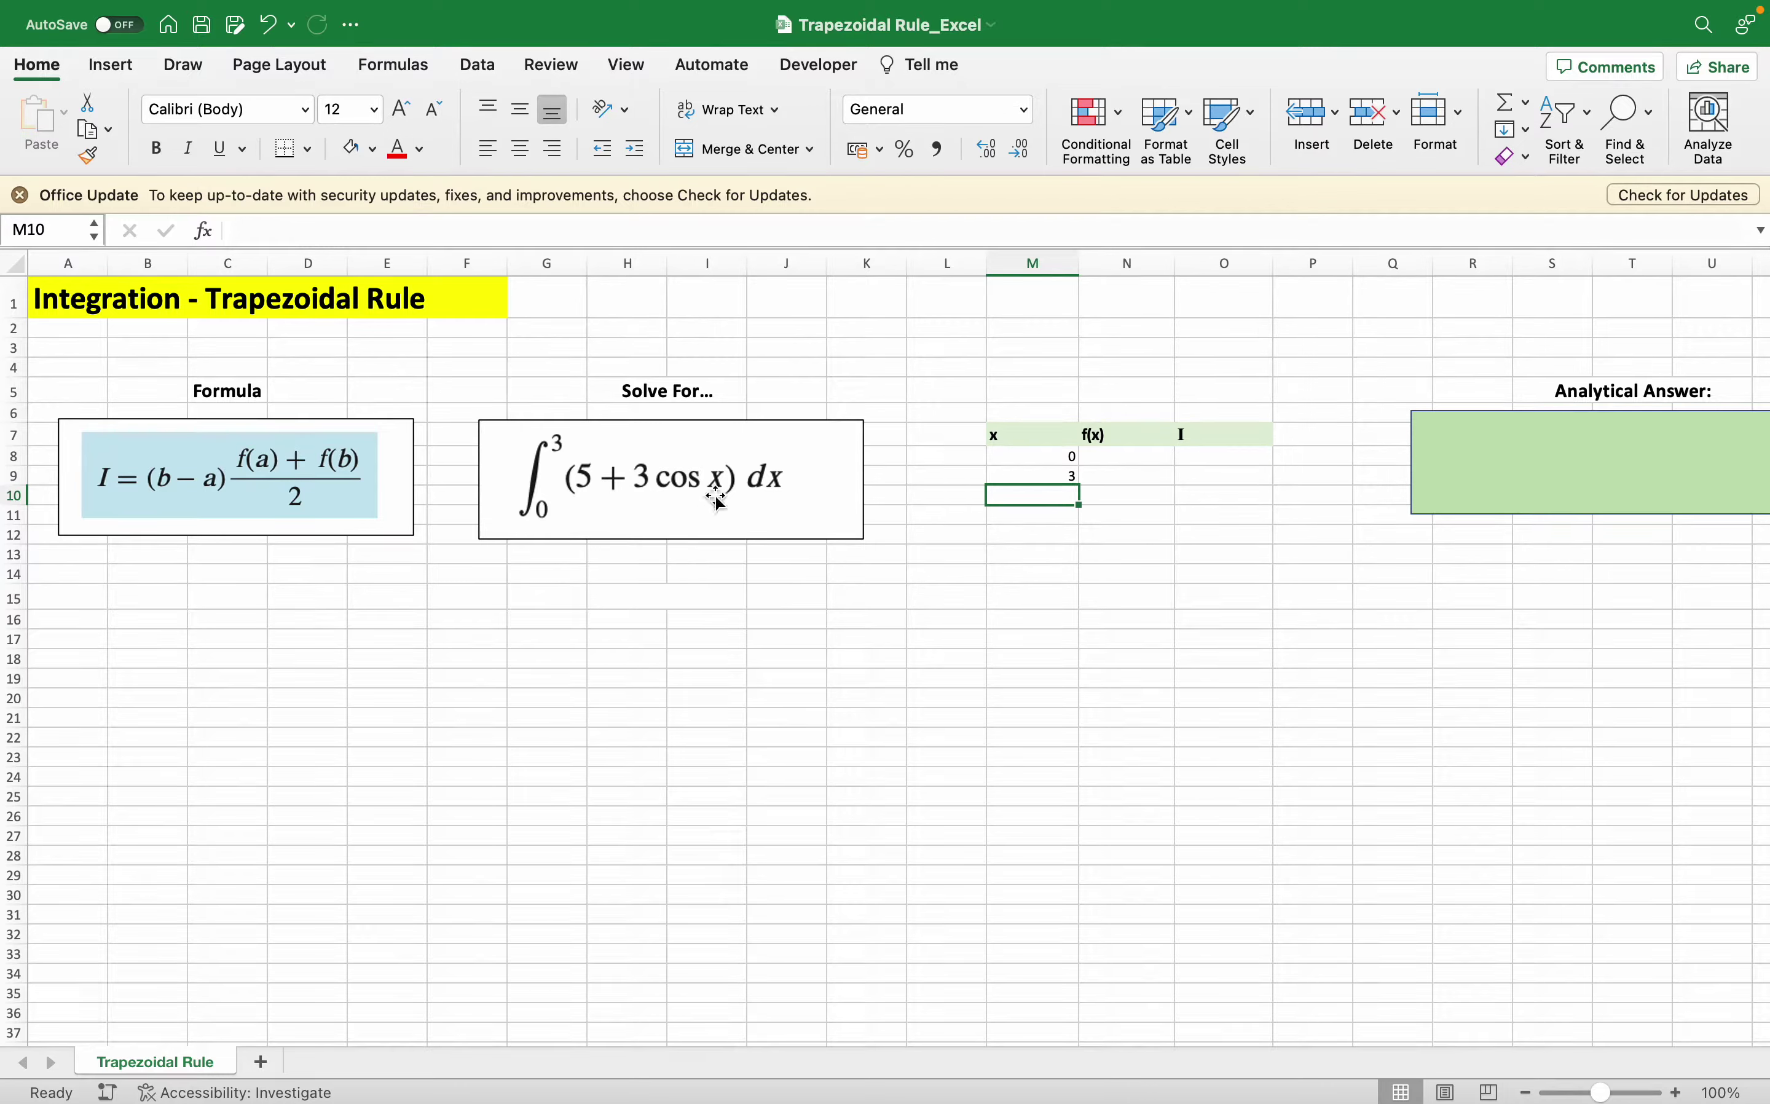
- Enter the f(x) formula =5+(3*COS(M8)) in N8, giving 8
click(1122, 454)
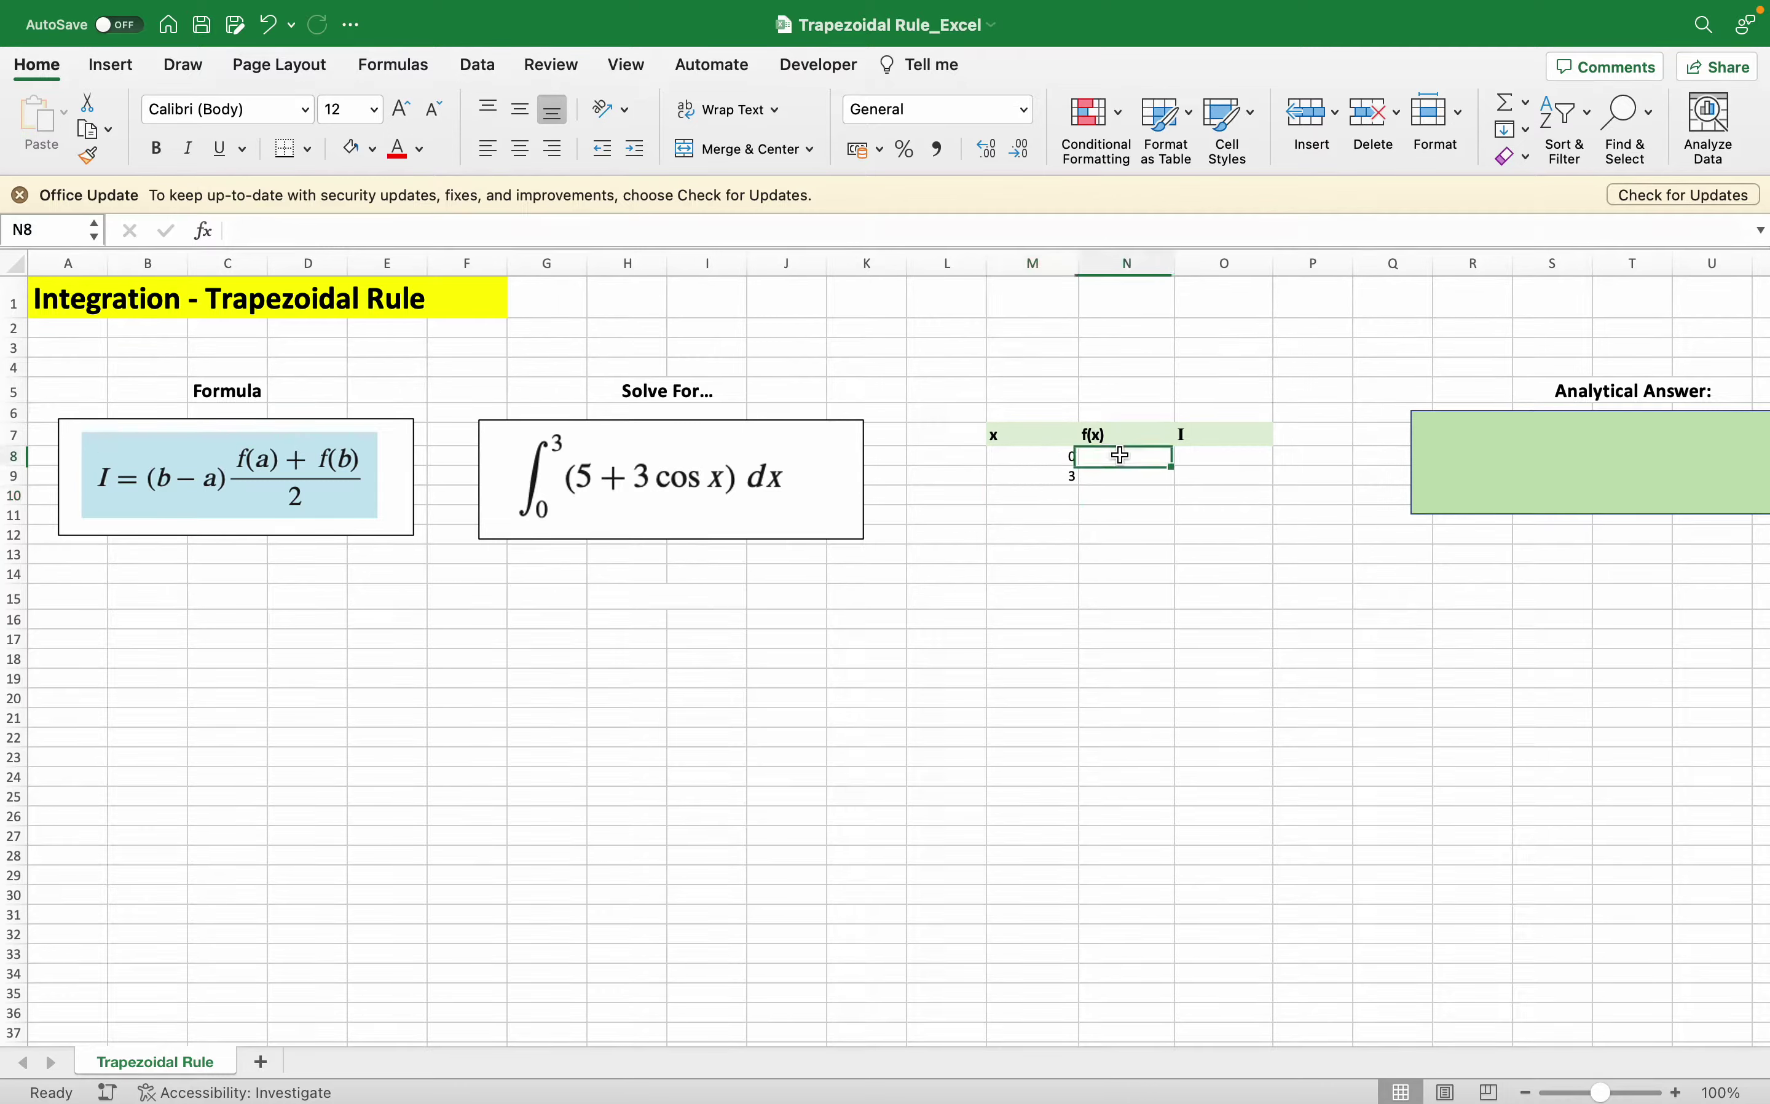
text(=5+)
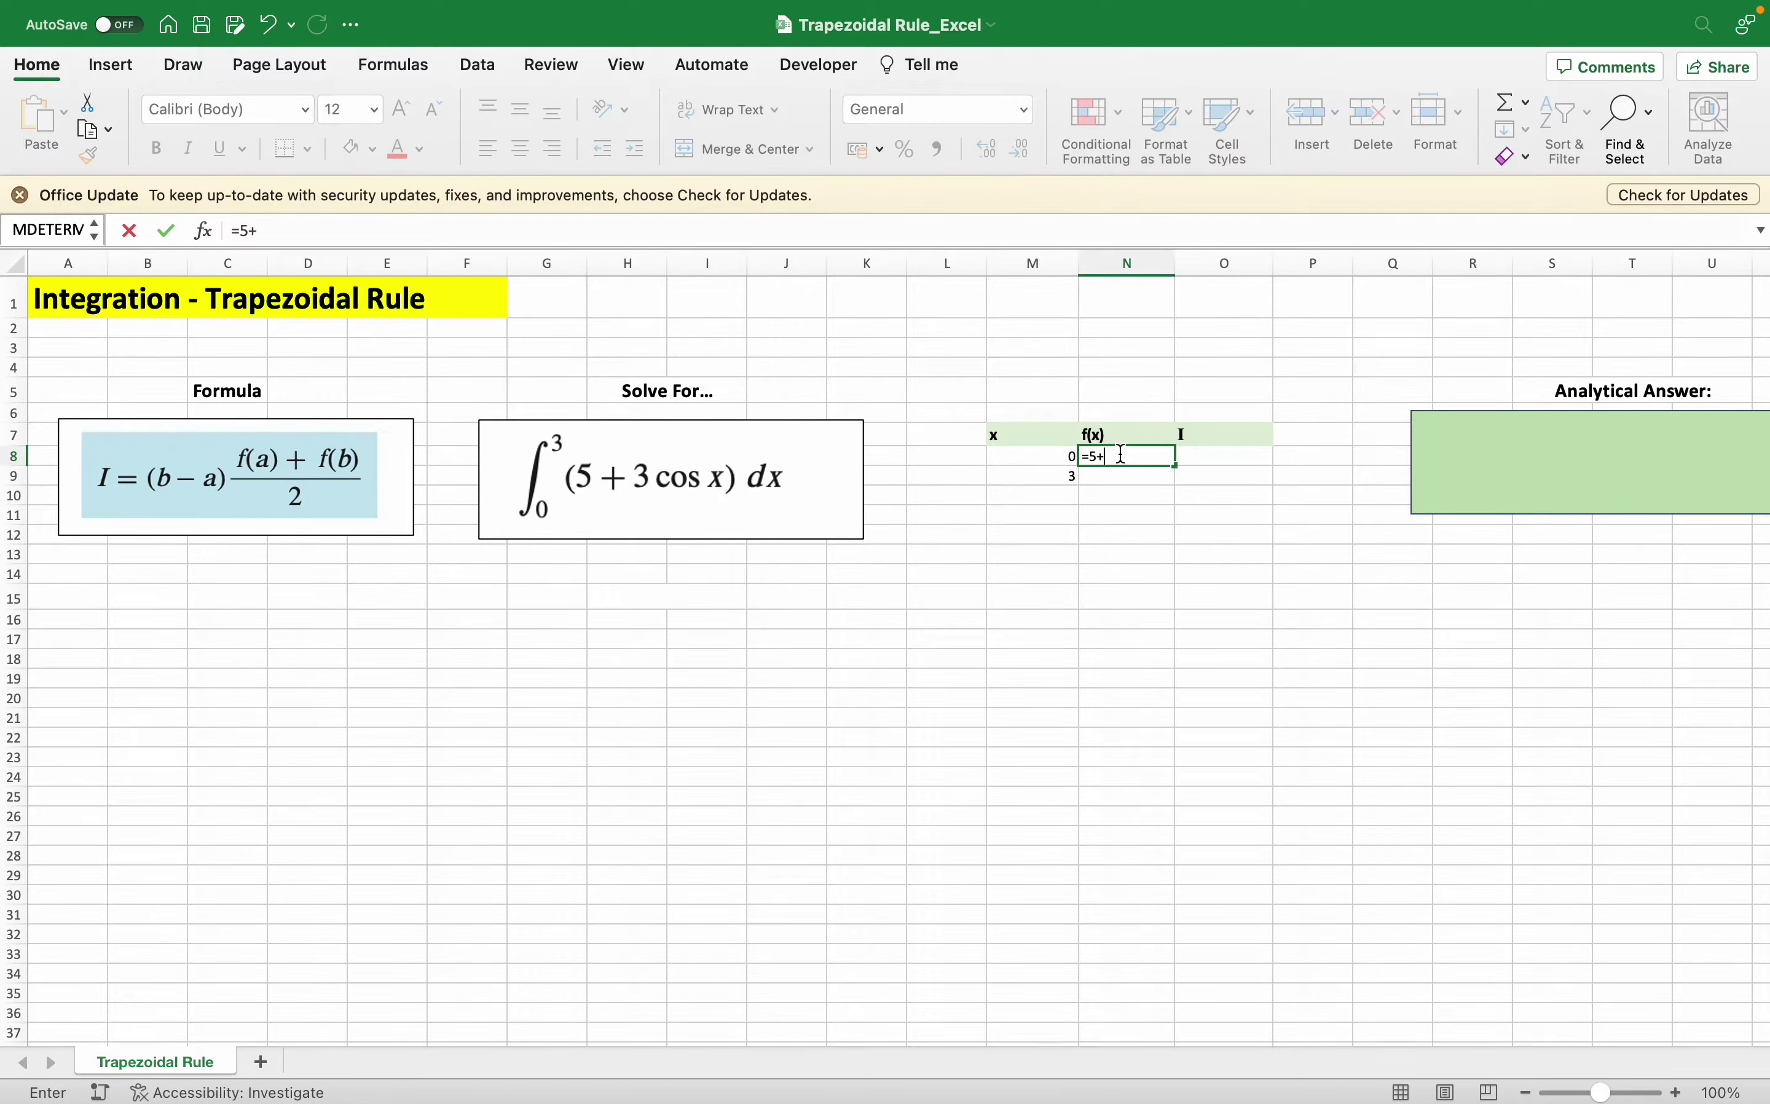
text((3*cos)
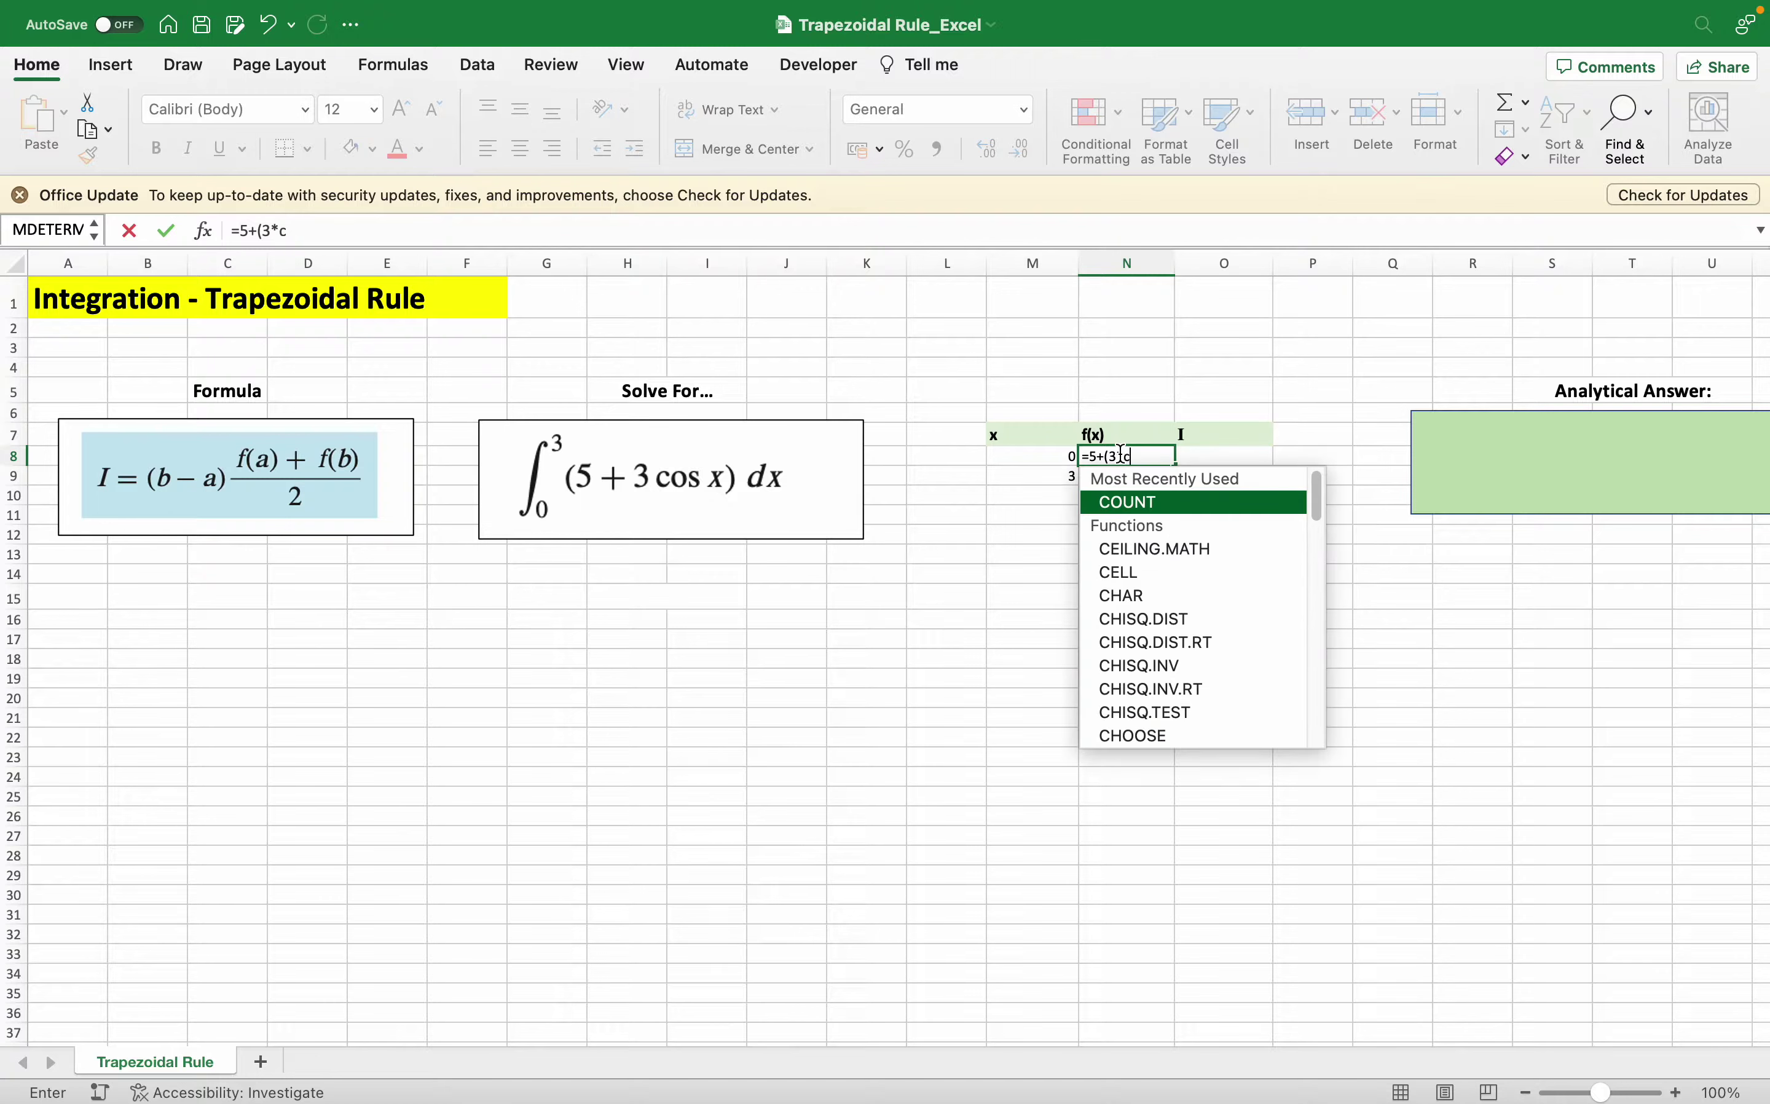
double_click(1134, 497)
click(1064, 457)
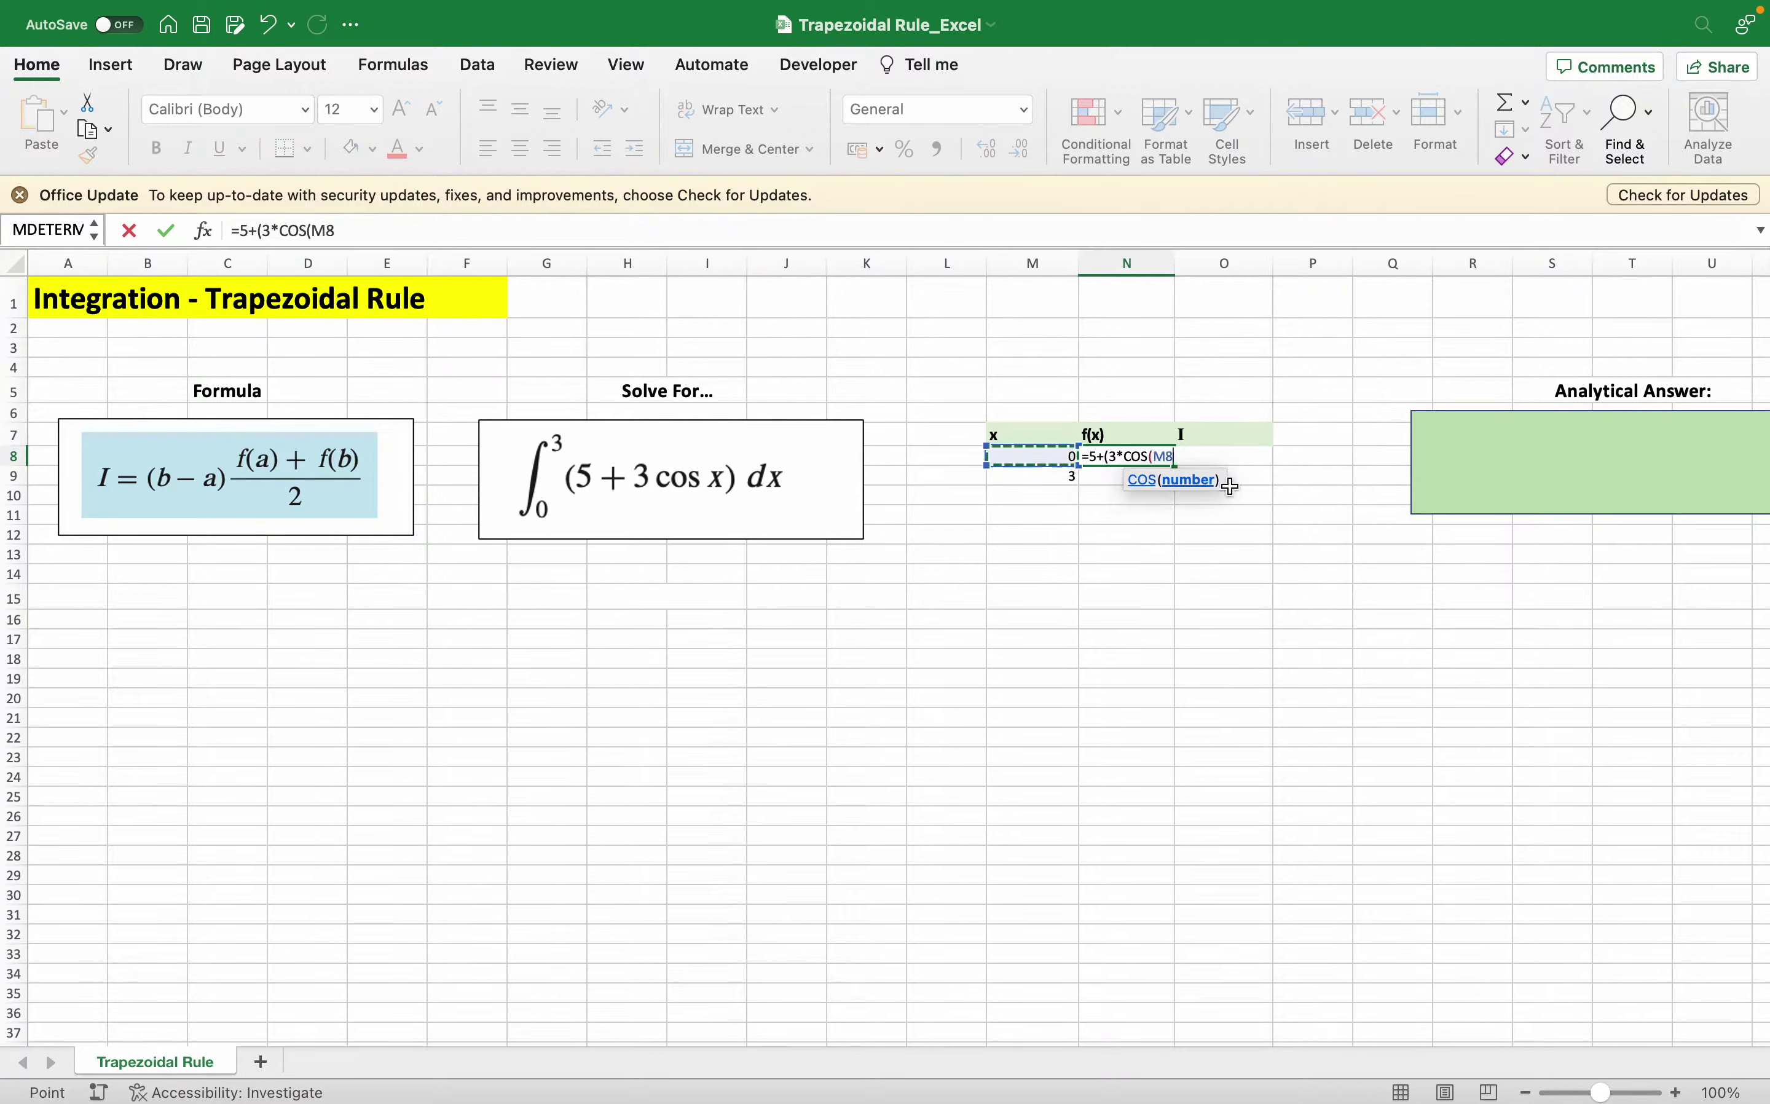
text()))
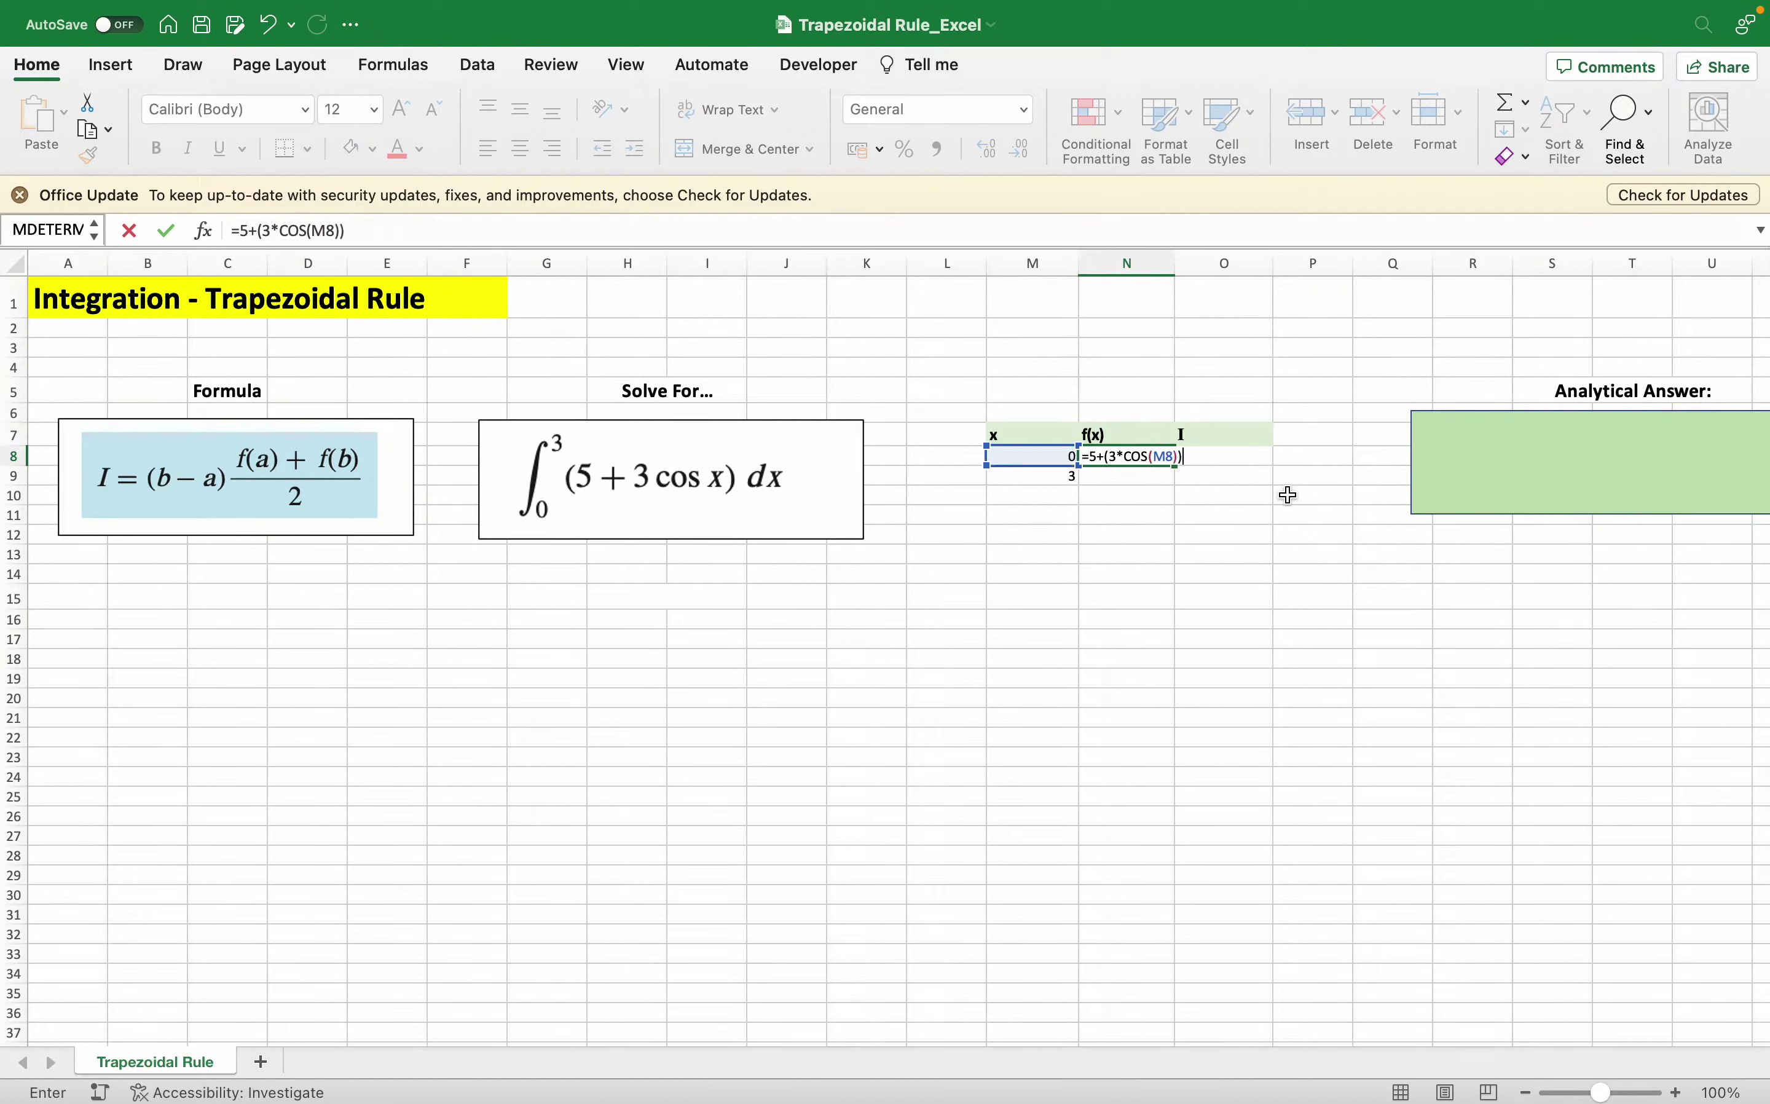
key(Return)
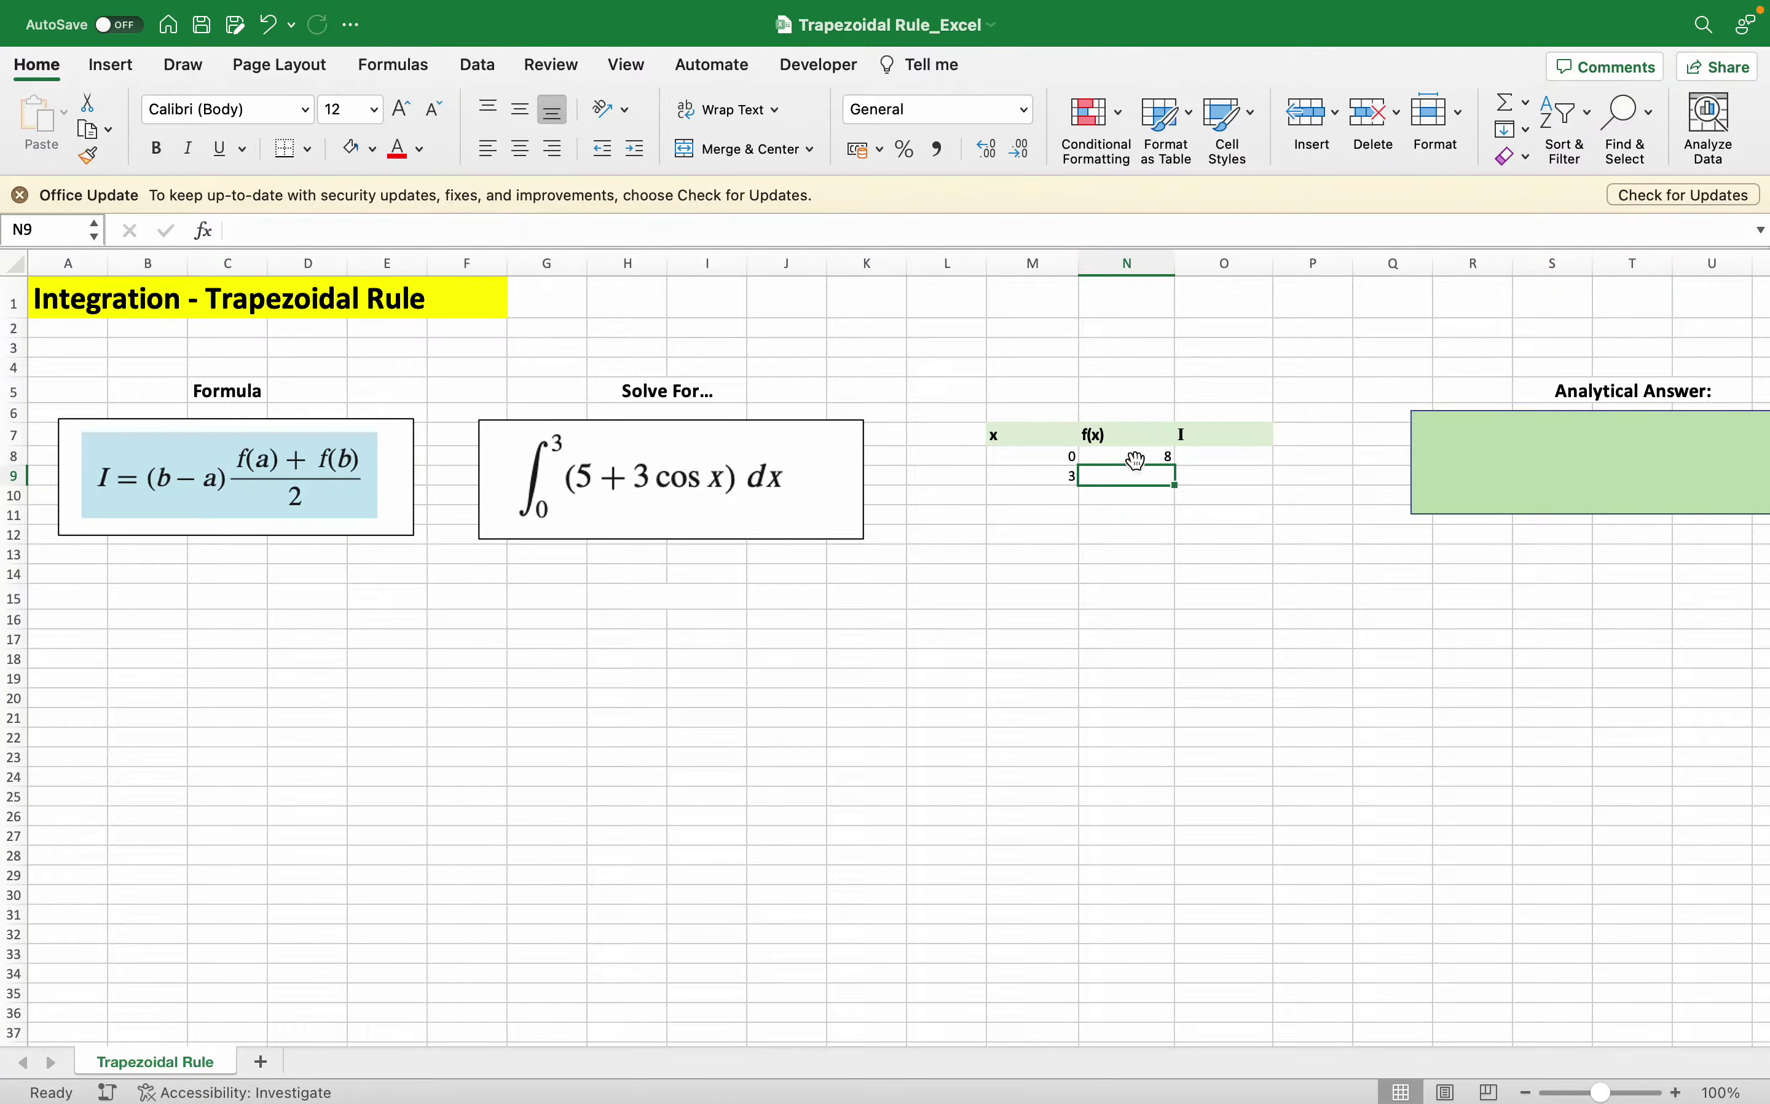
- Copy the f(x) formula down to N9, giving 2.03002251, and check it
click(1134, 459)
drag(1174, 466, 1174, 485)
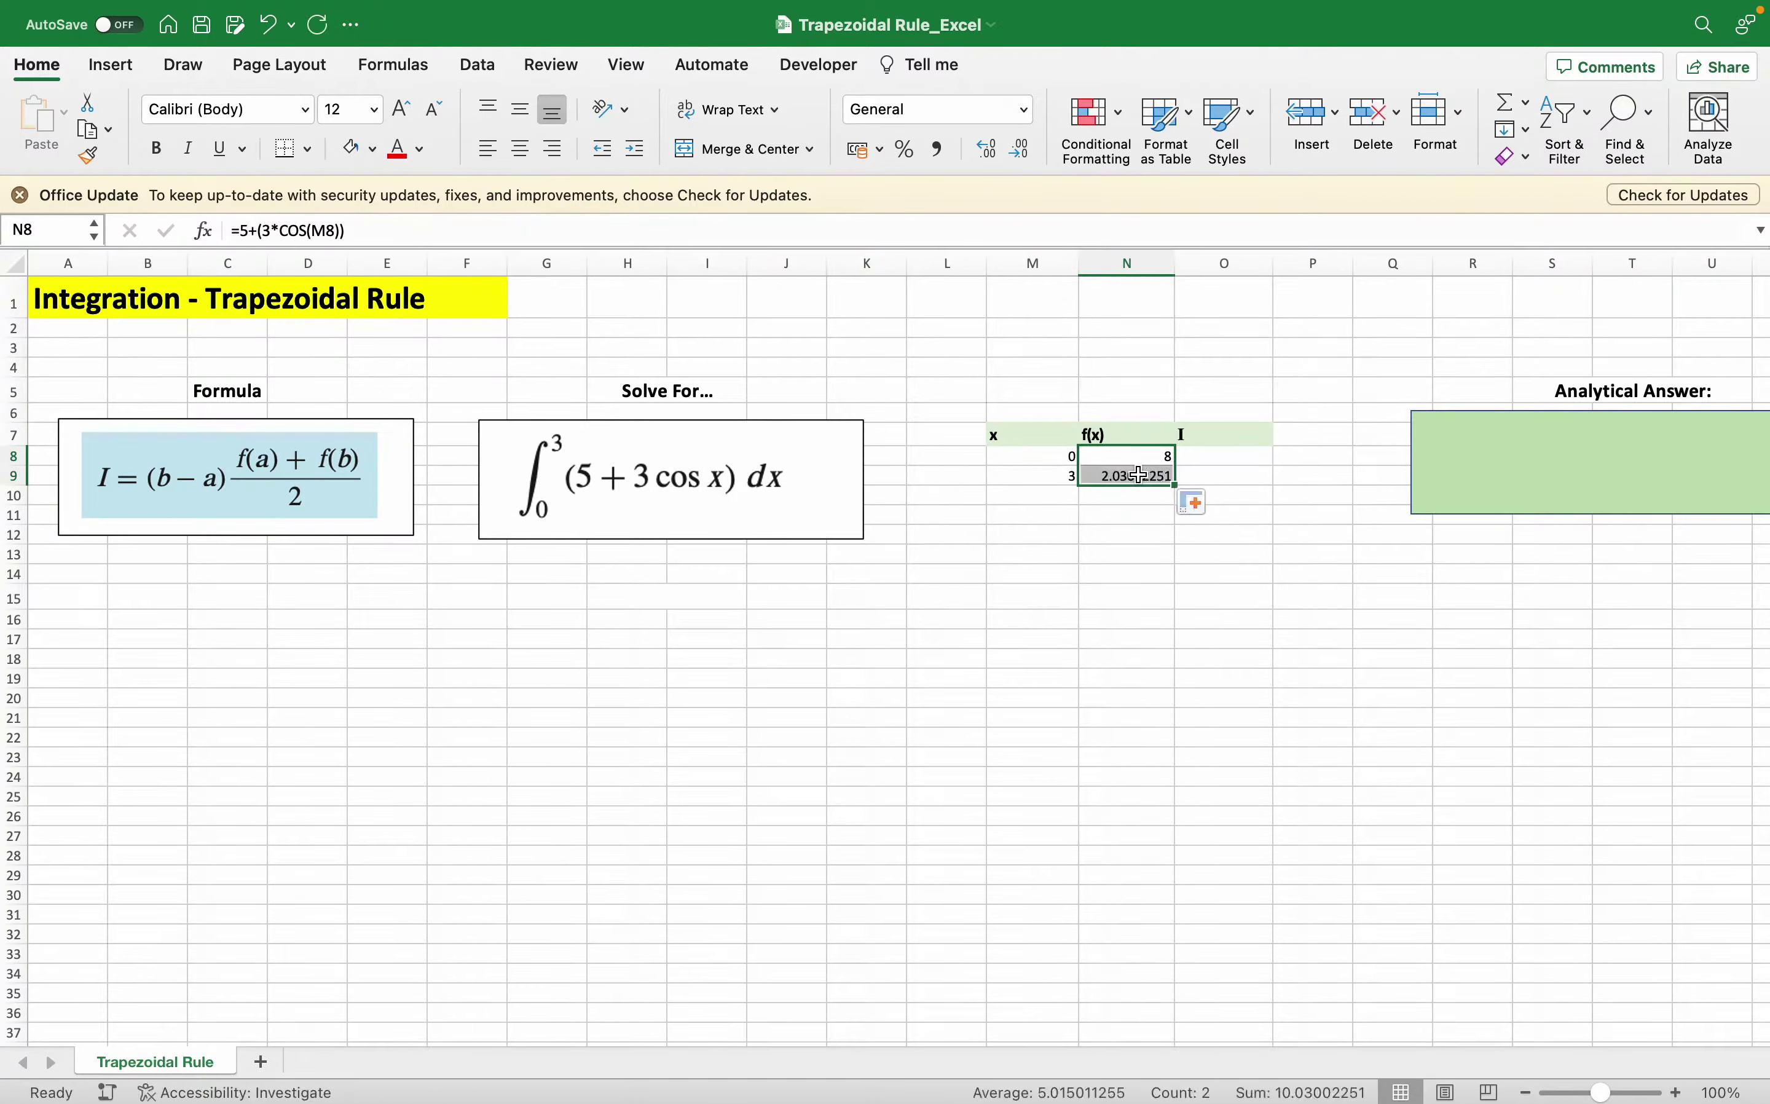
click(1127, 476)
click(249, 232)
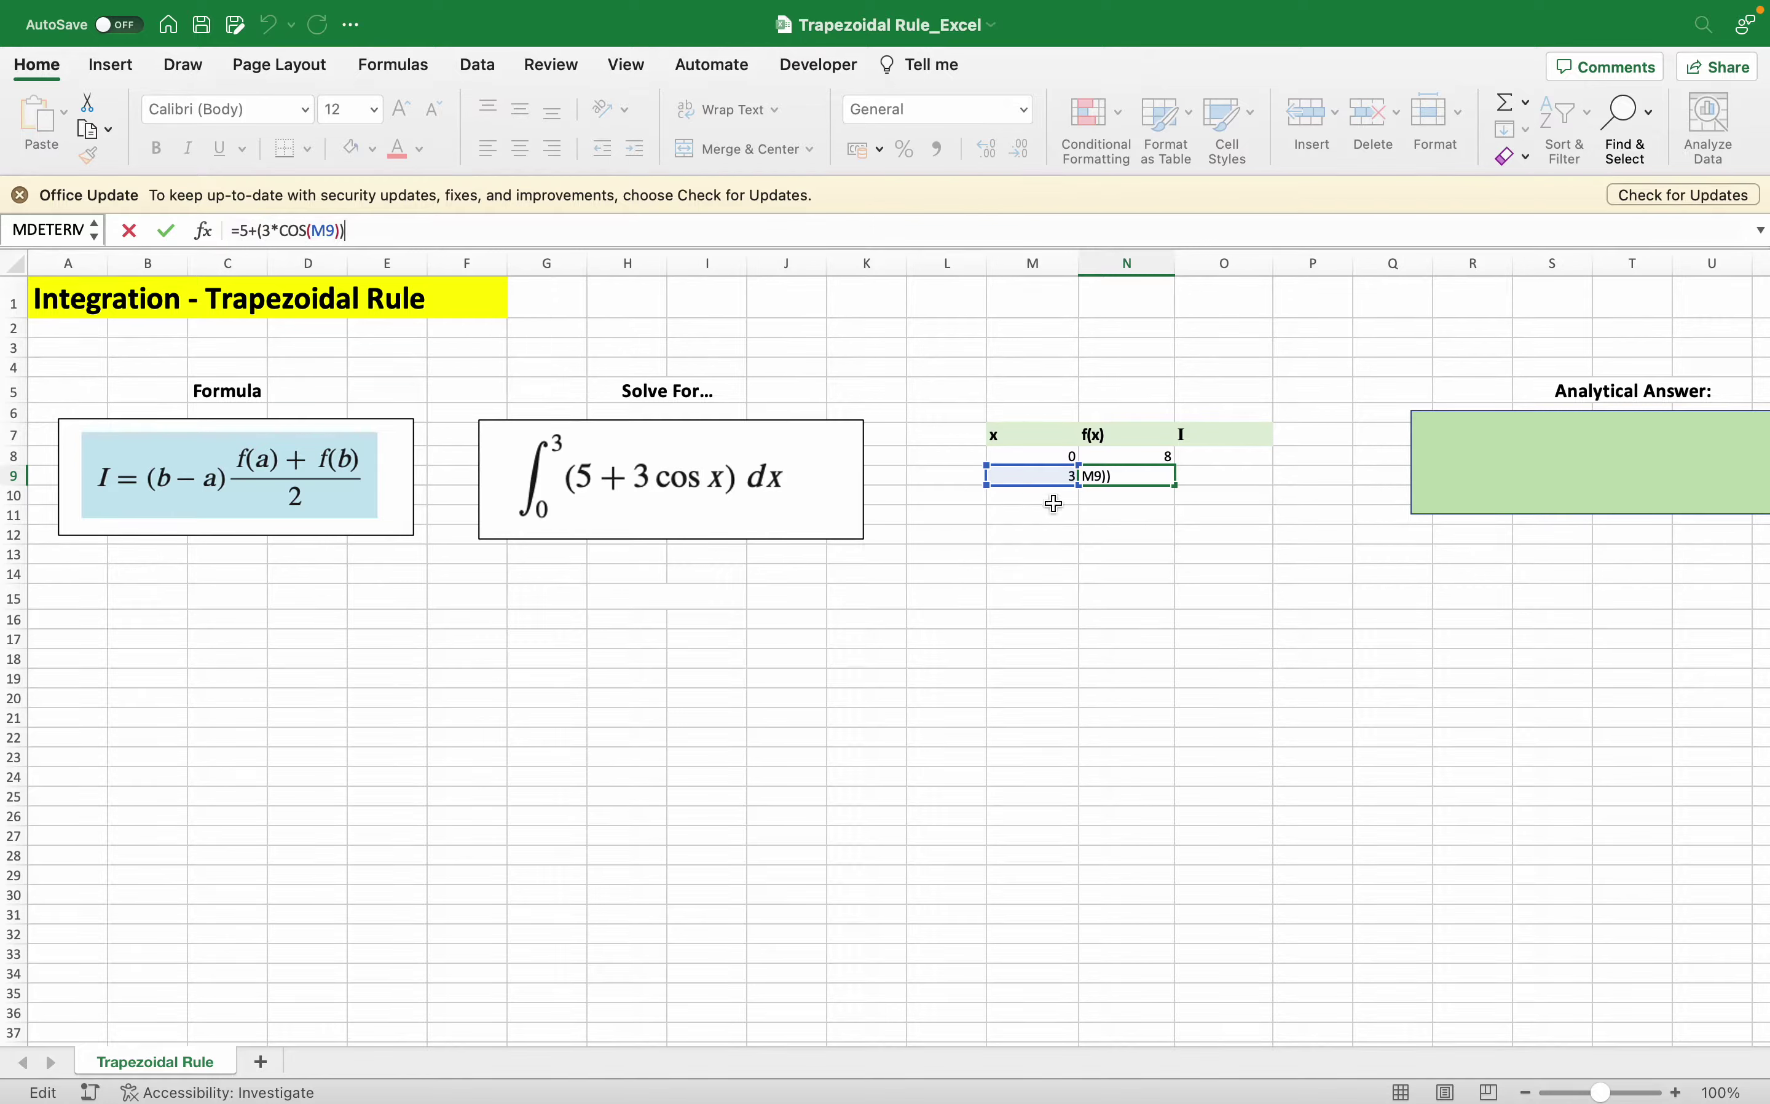
key(Return)
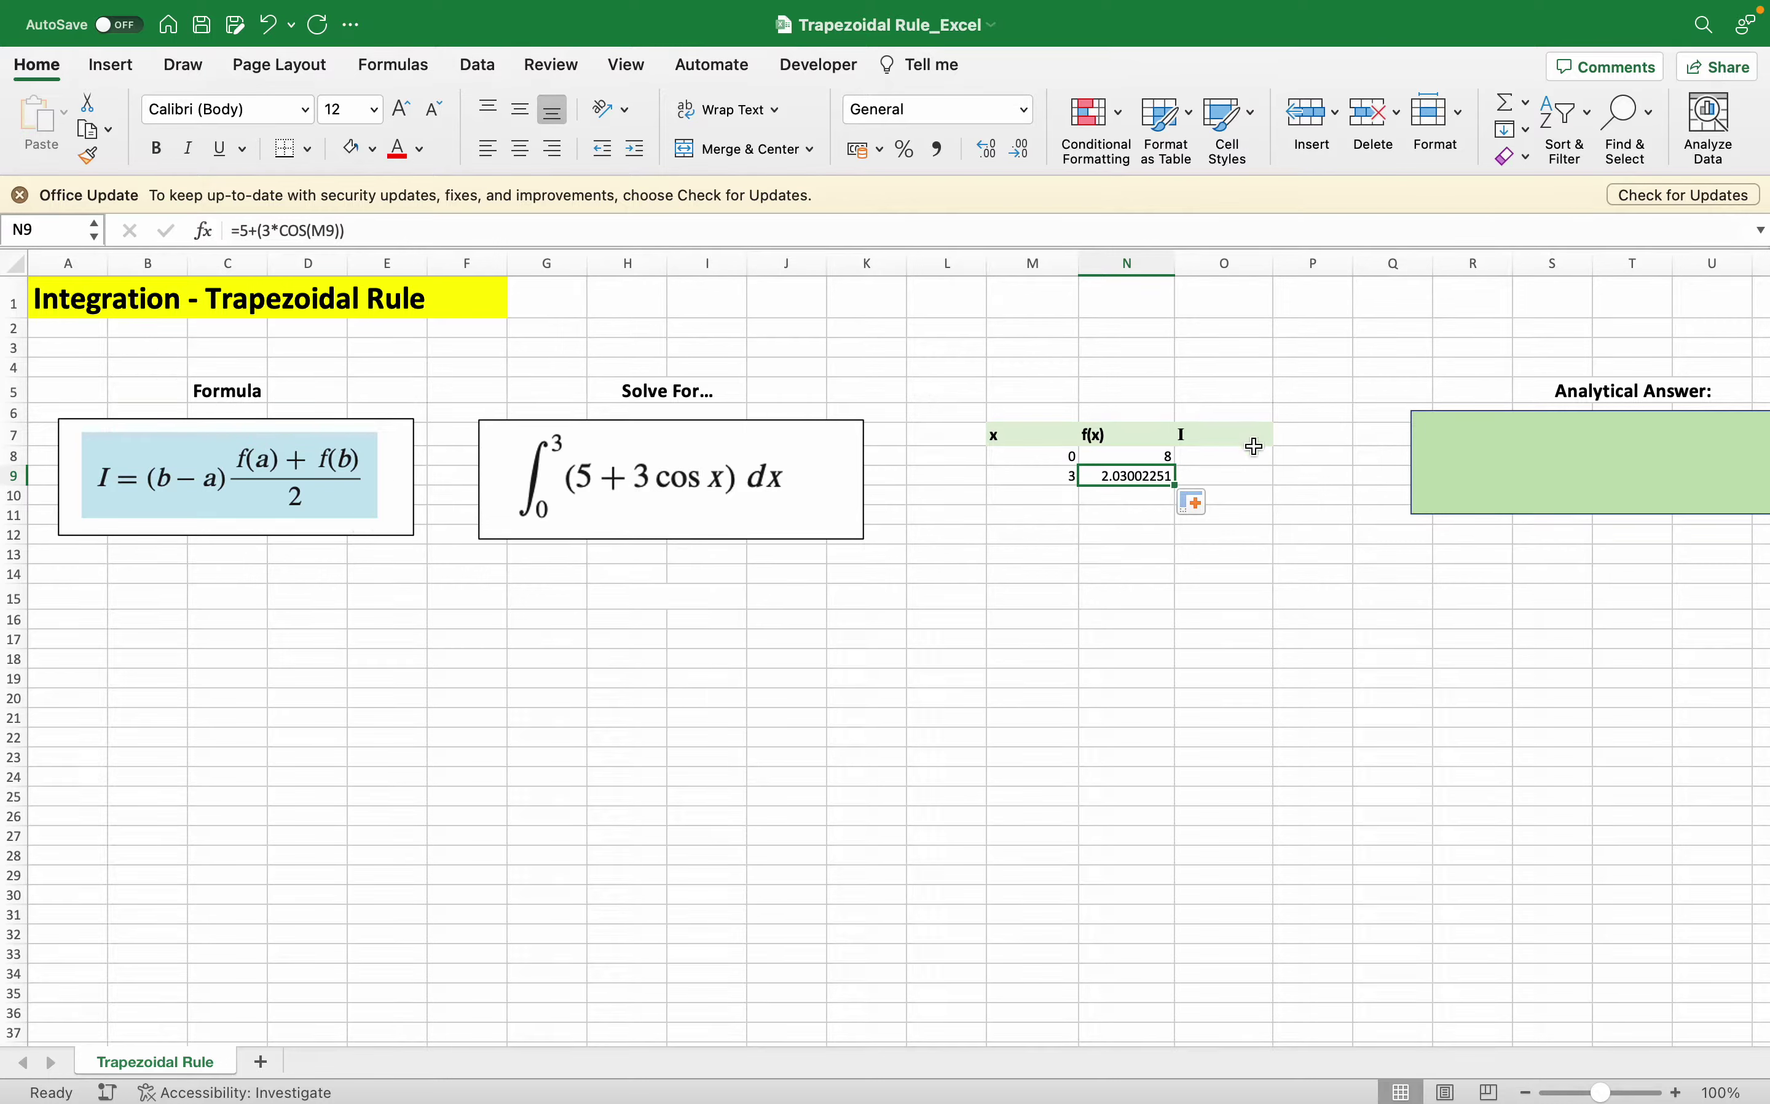
- Enter =(M9-M8)*((N8+N9)/2) in O8, giving the trapezoid estimate 15.04503377
click(1225, 461)
text(=()
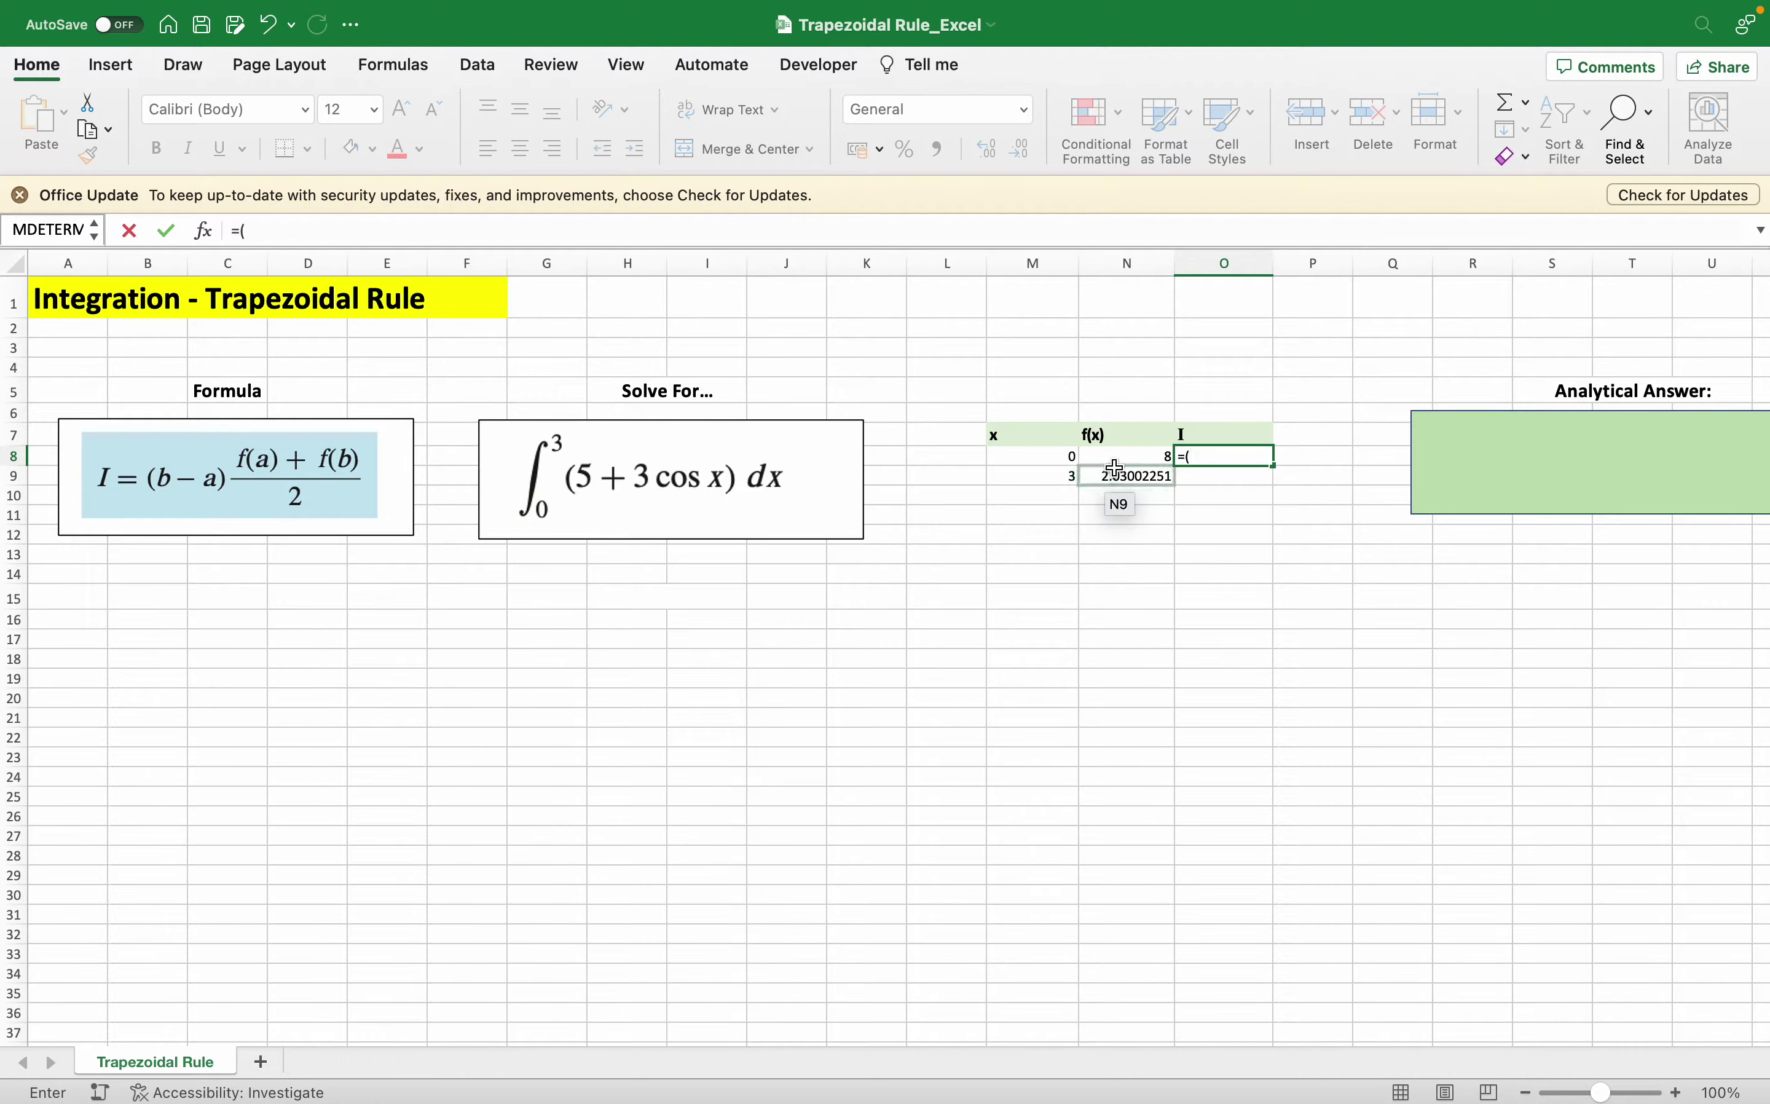
click(1034, 476)
text(-)
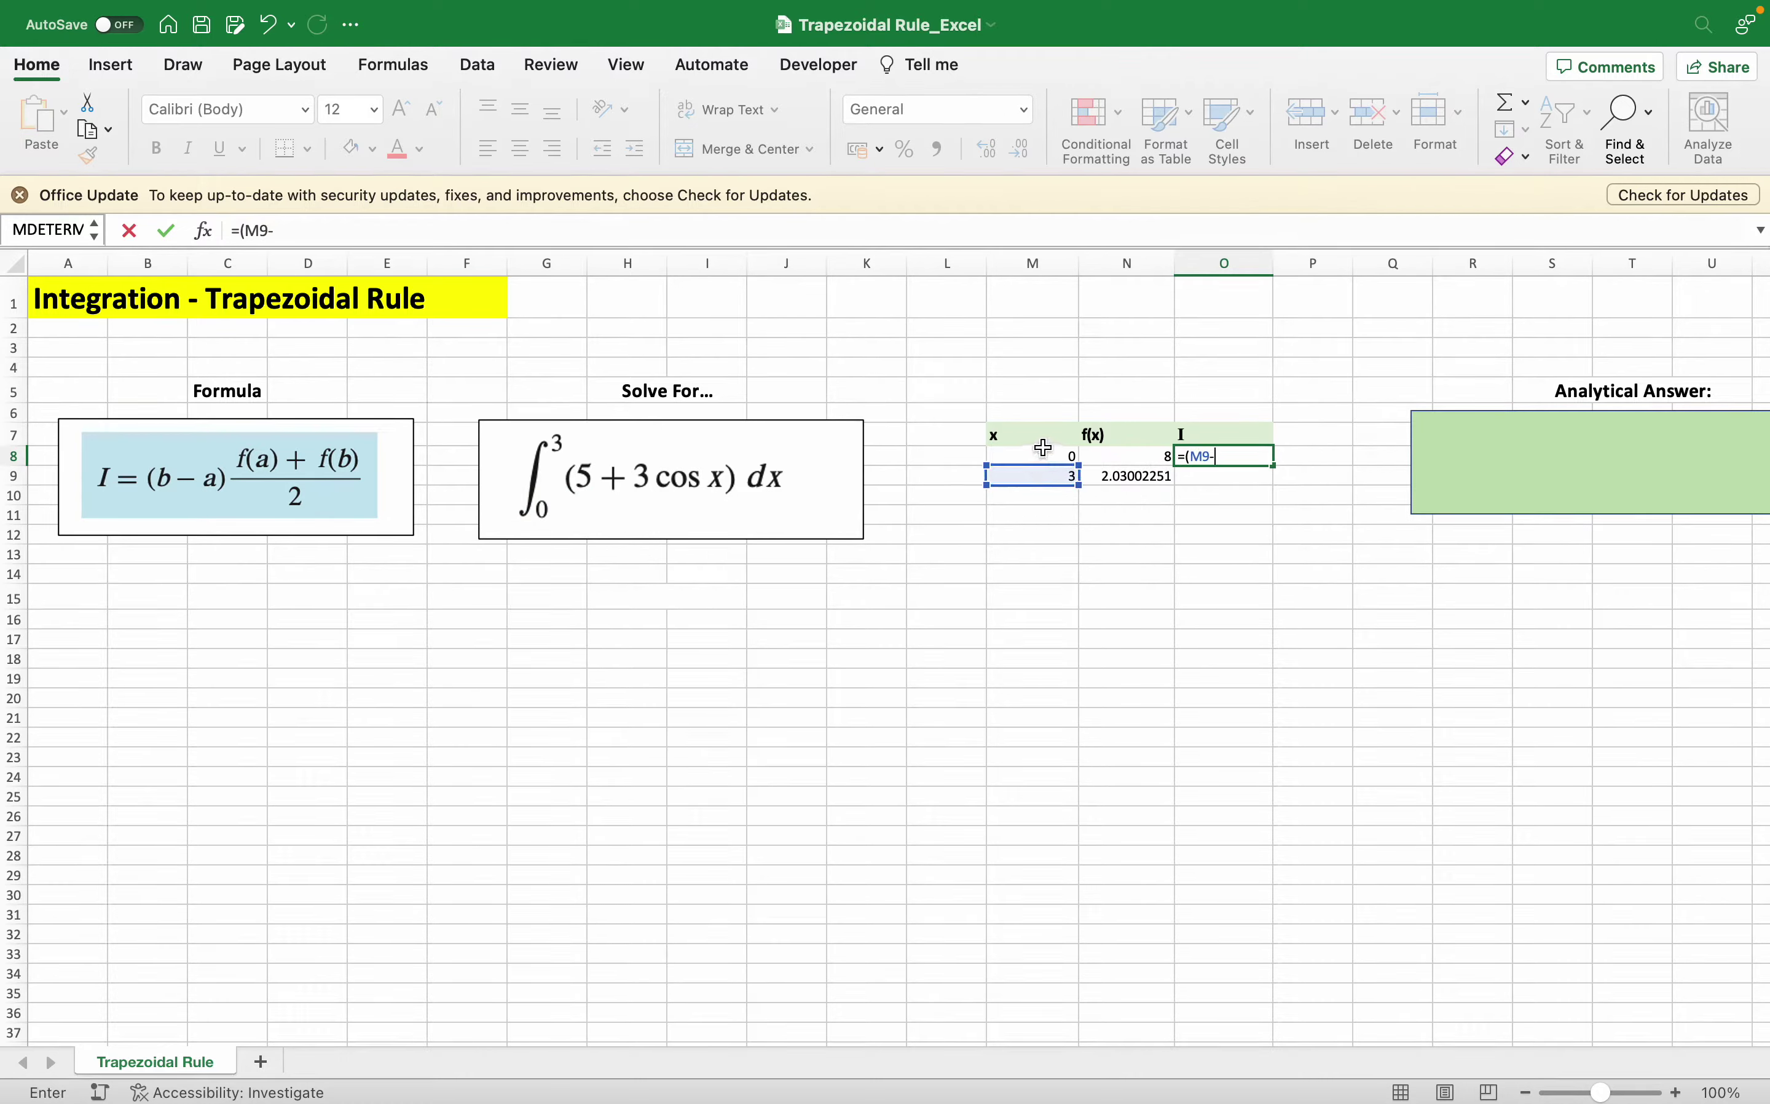
click(1045, 456)
text())
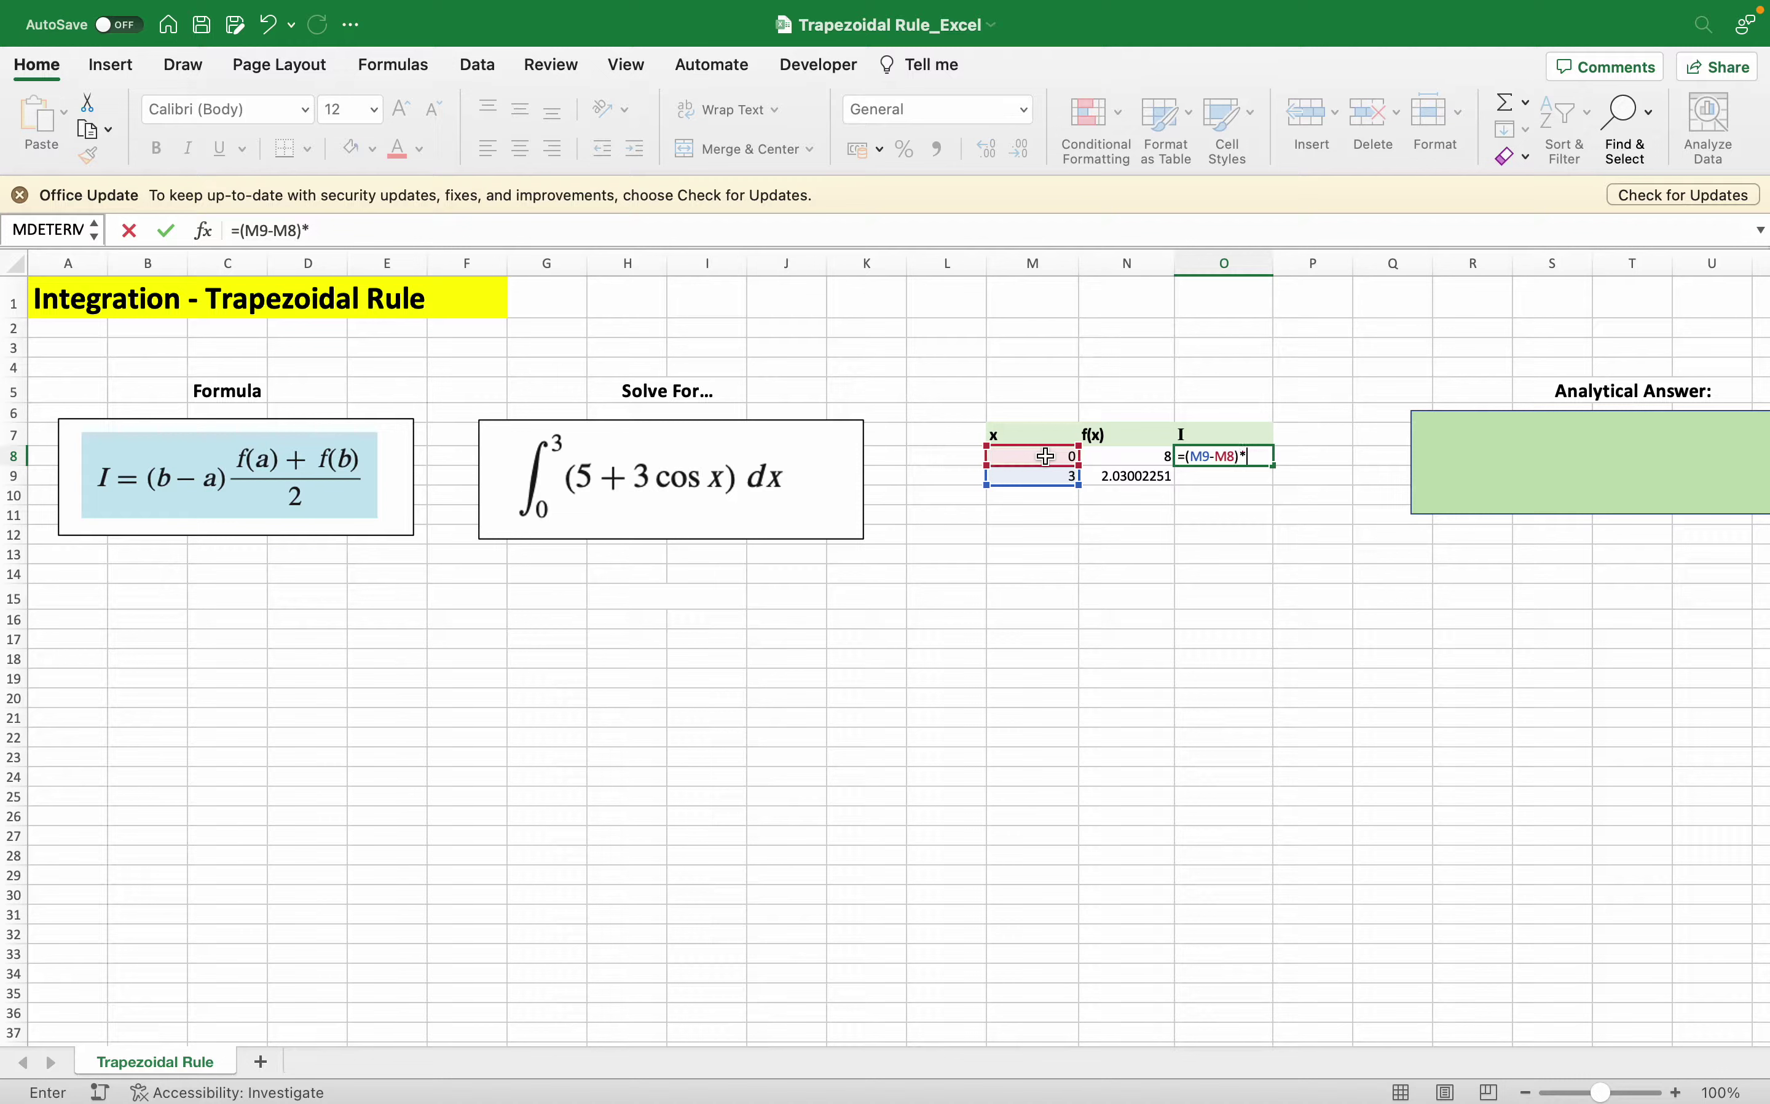
text(*(()
click(1138, 457)
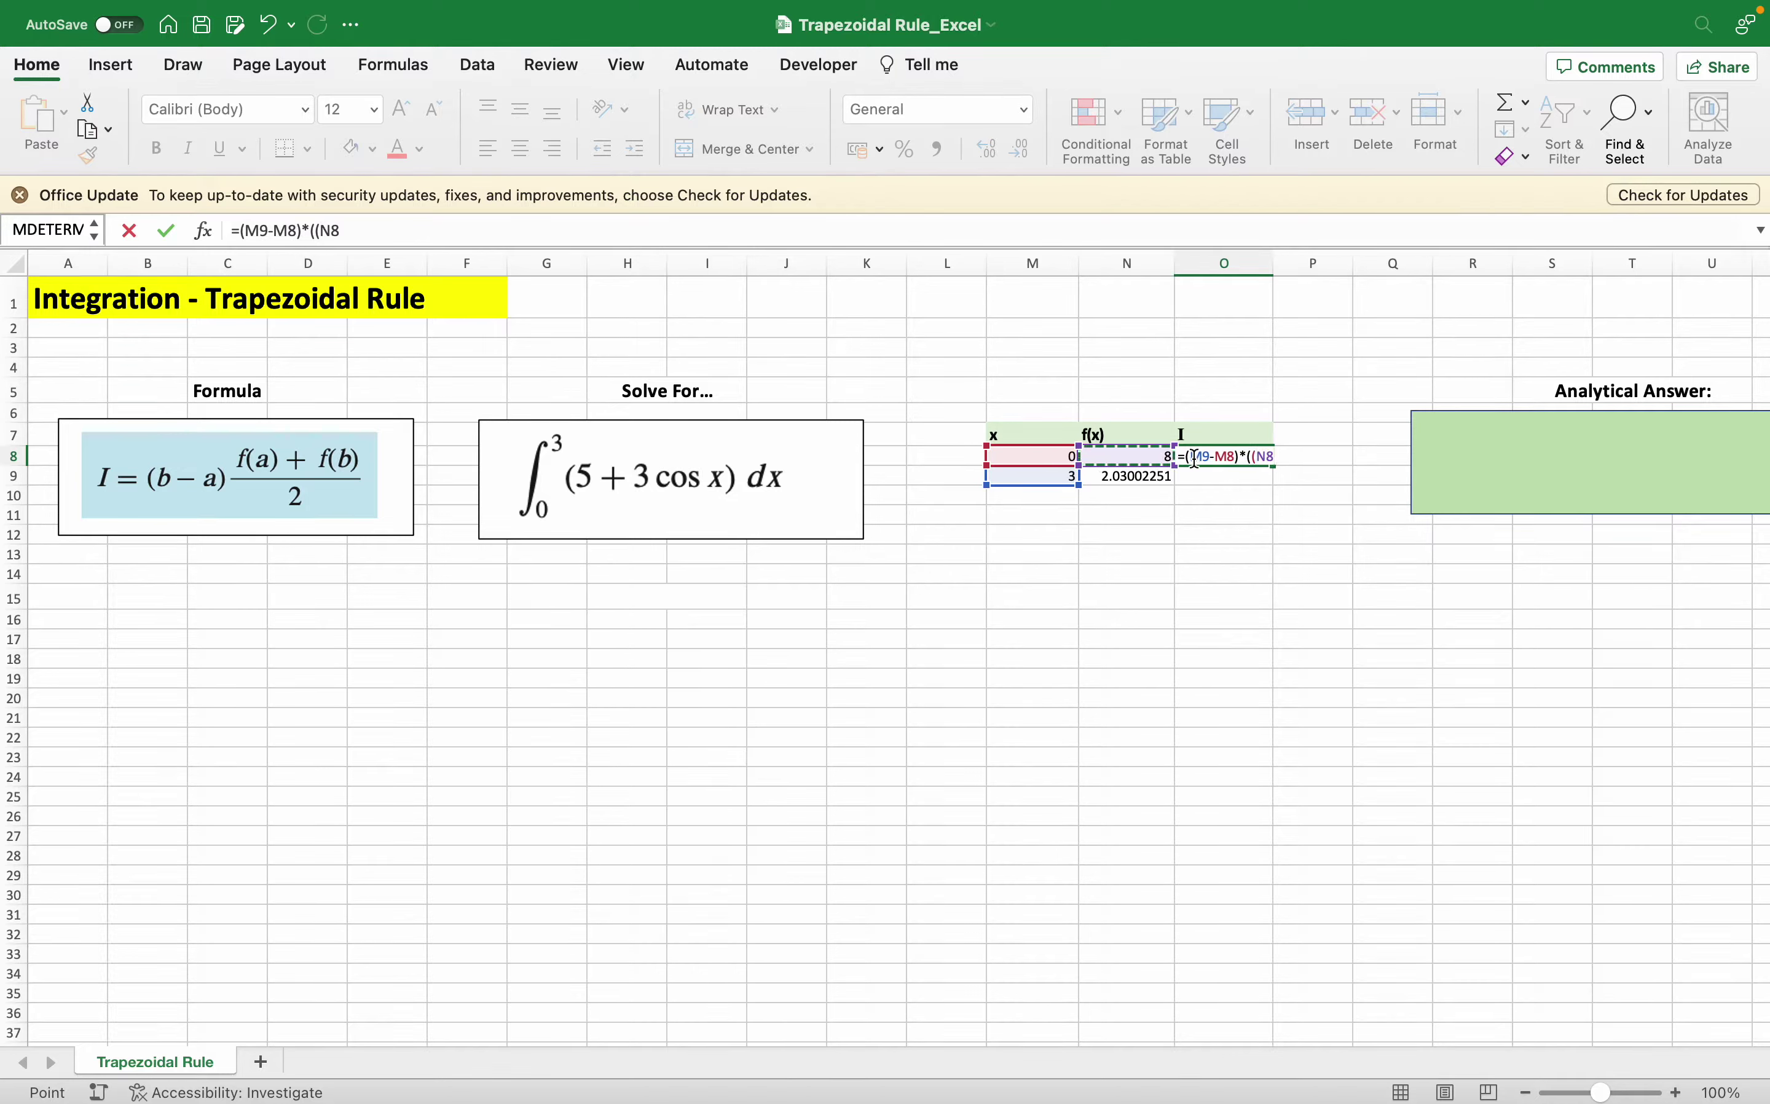
text(+)
click(1130, 476)
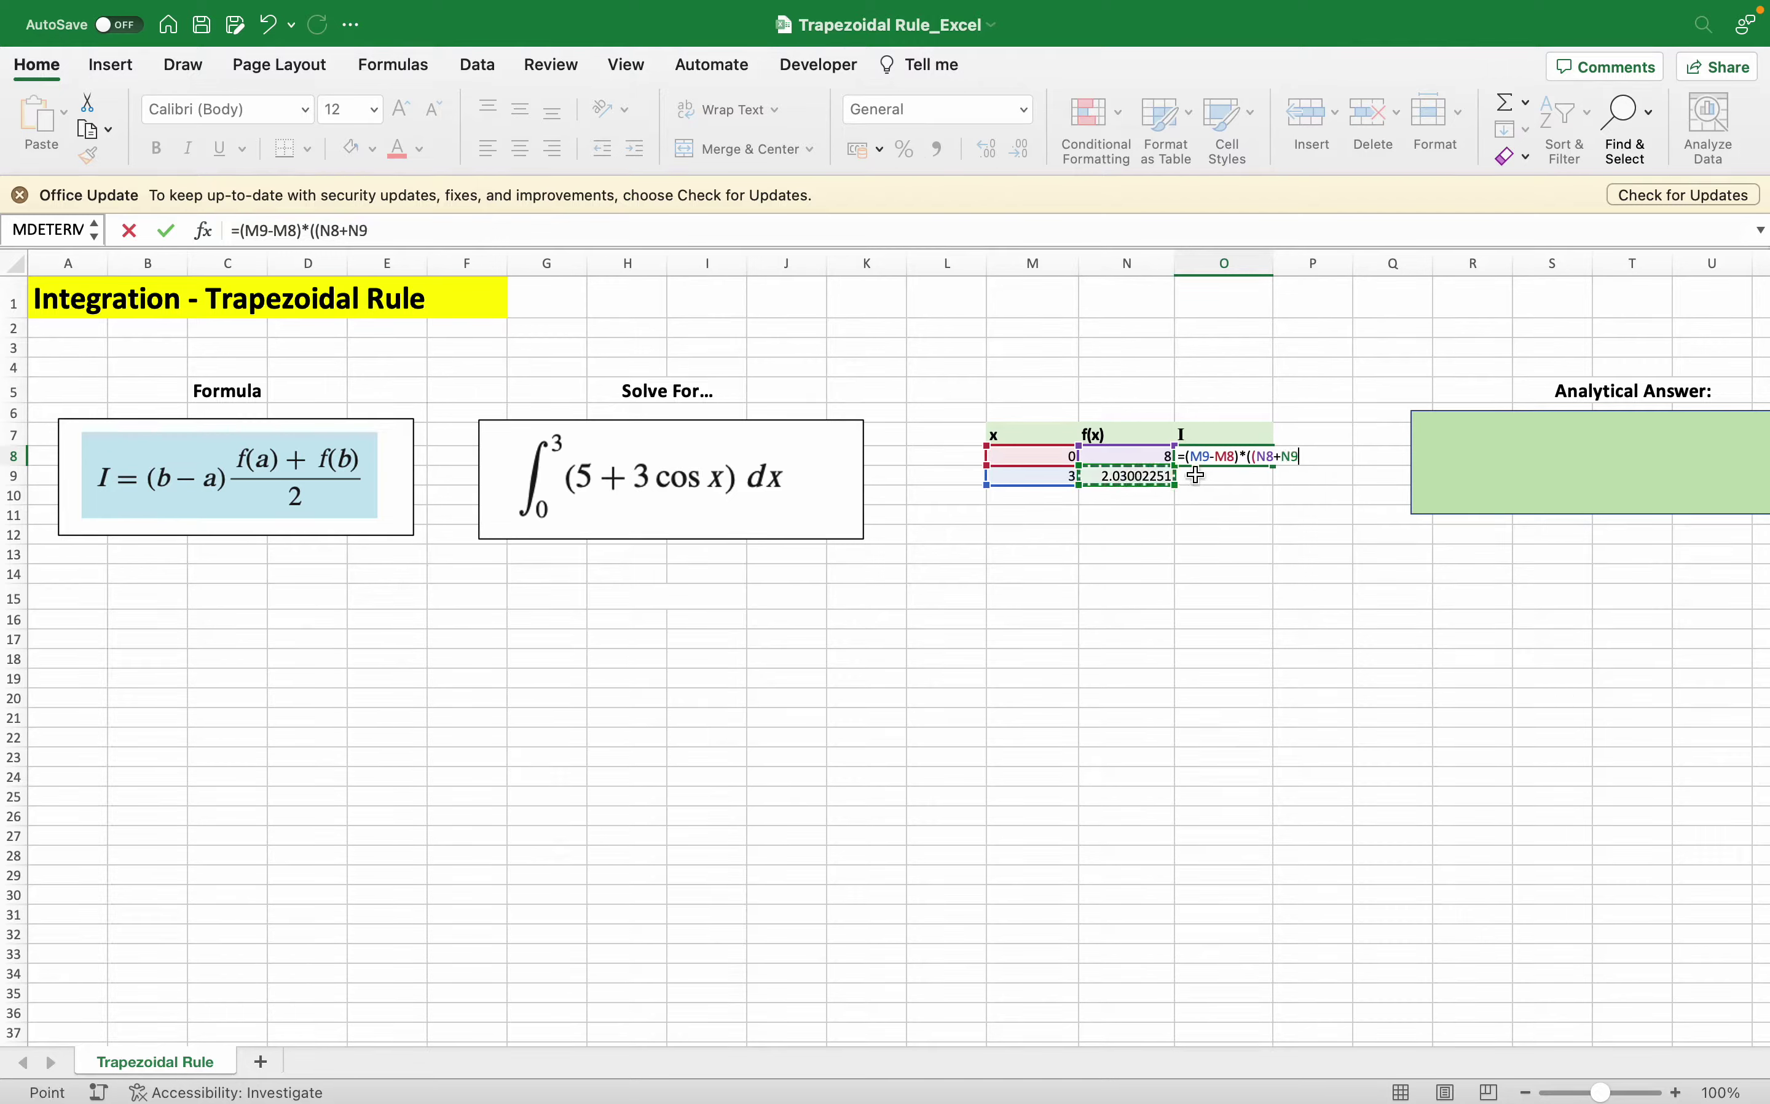
text()/2)
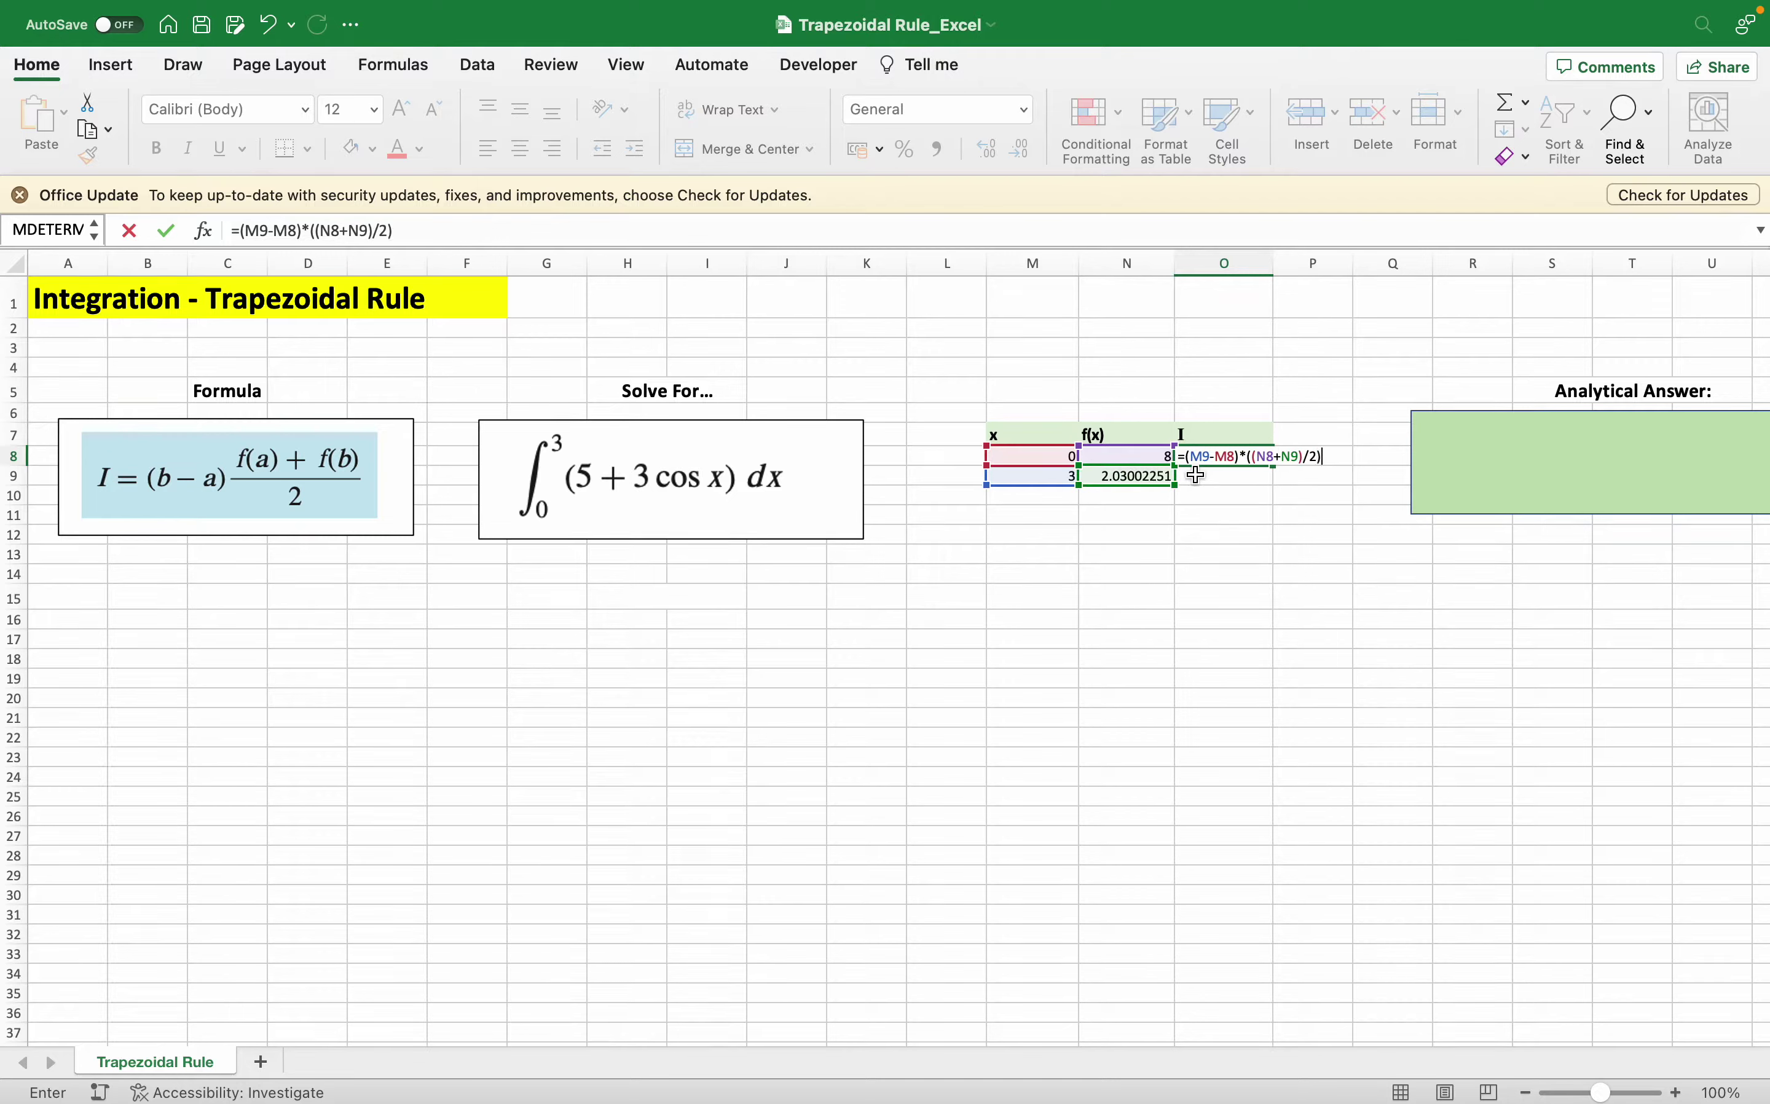
key(Return)
click(1233, 457)
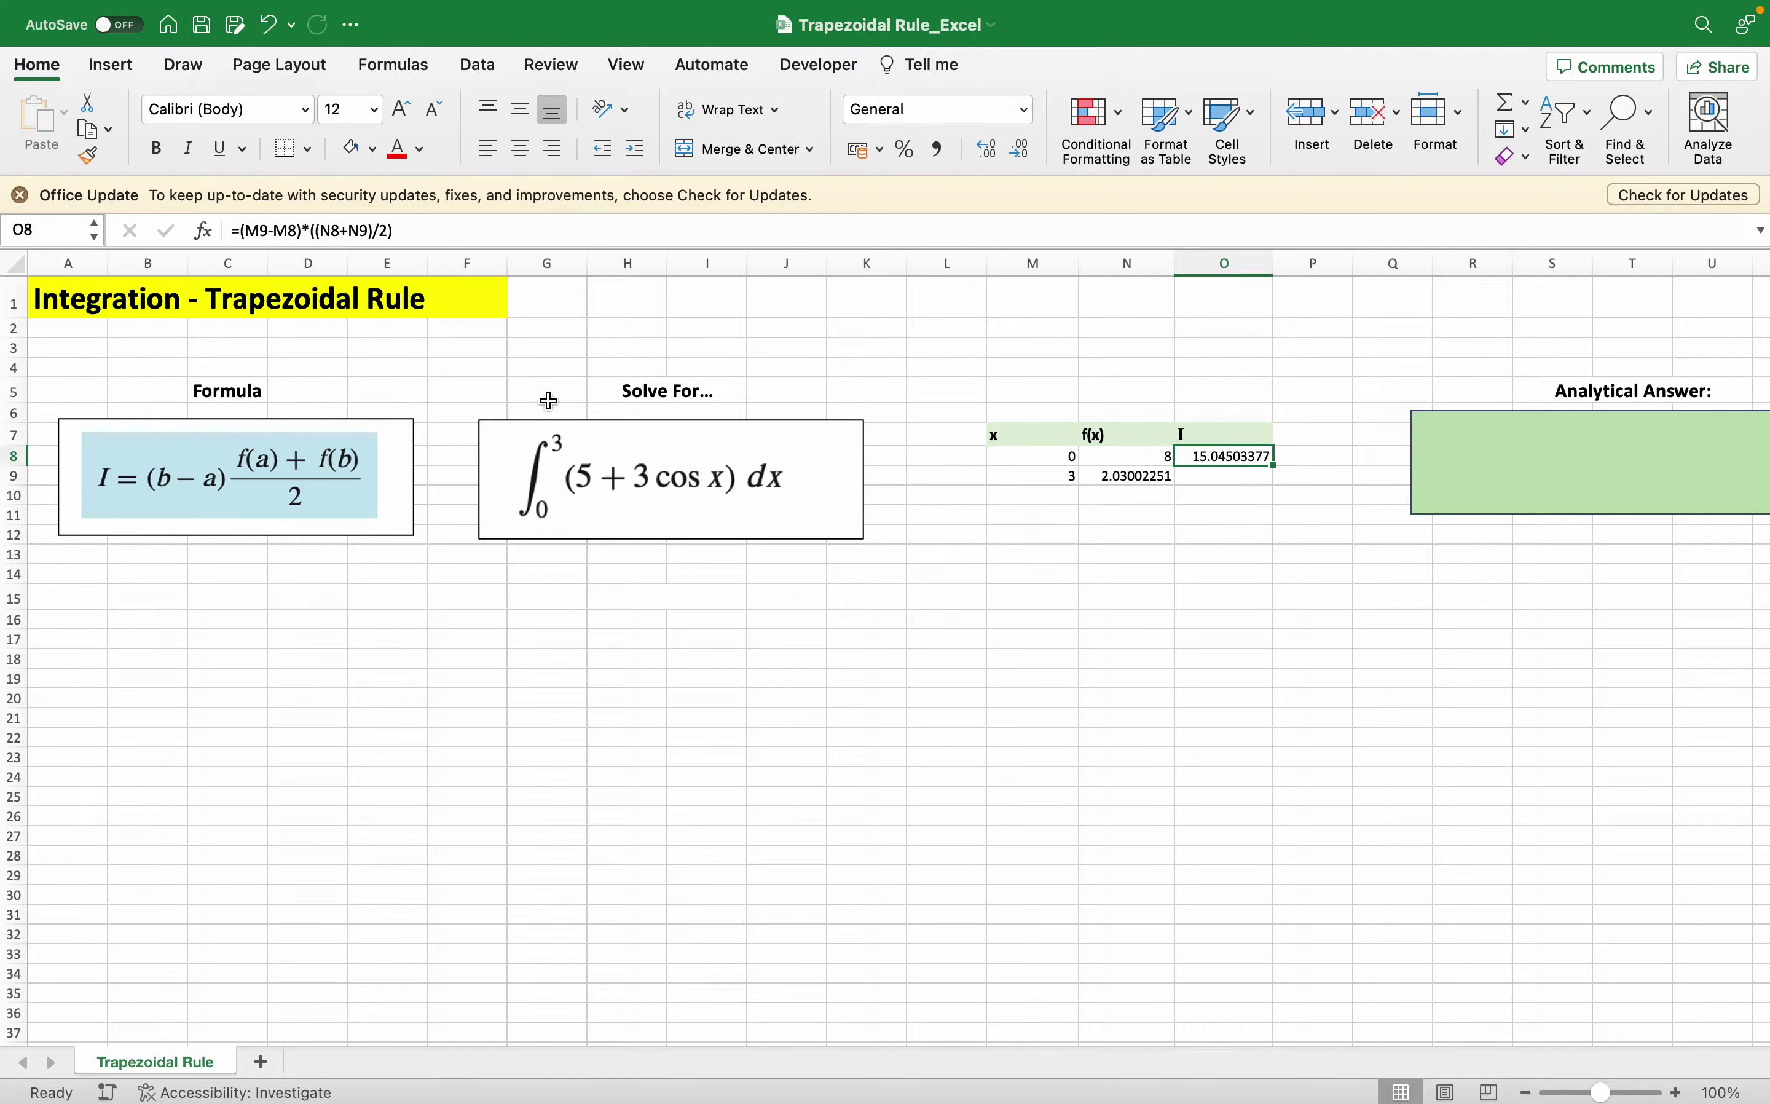
- Fill the O8 result yellow and select the Analytical Answer box for 15.42336
click(372, 148)
click(436, 424)
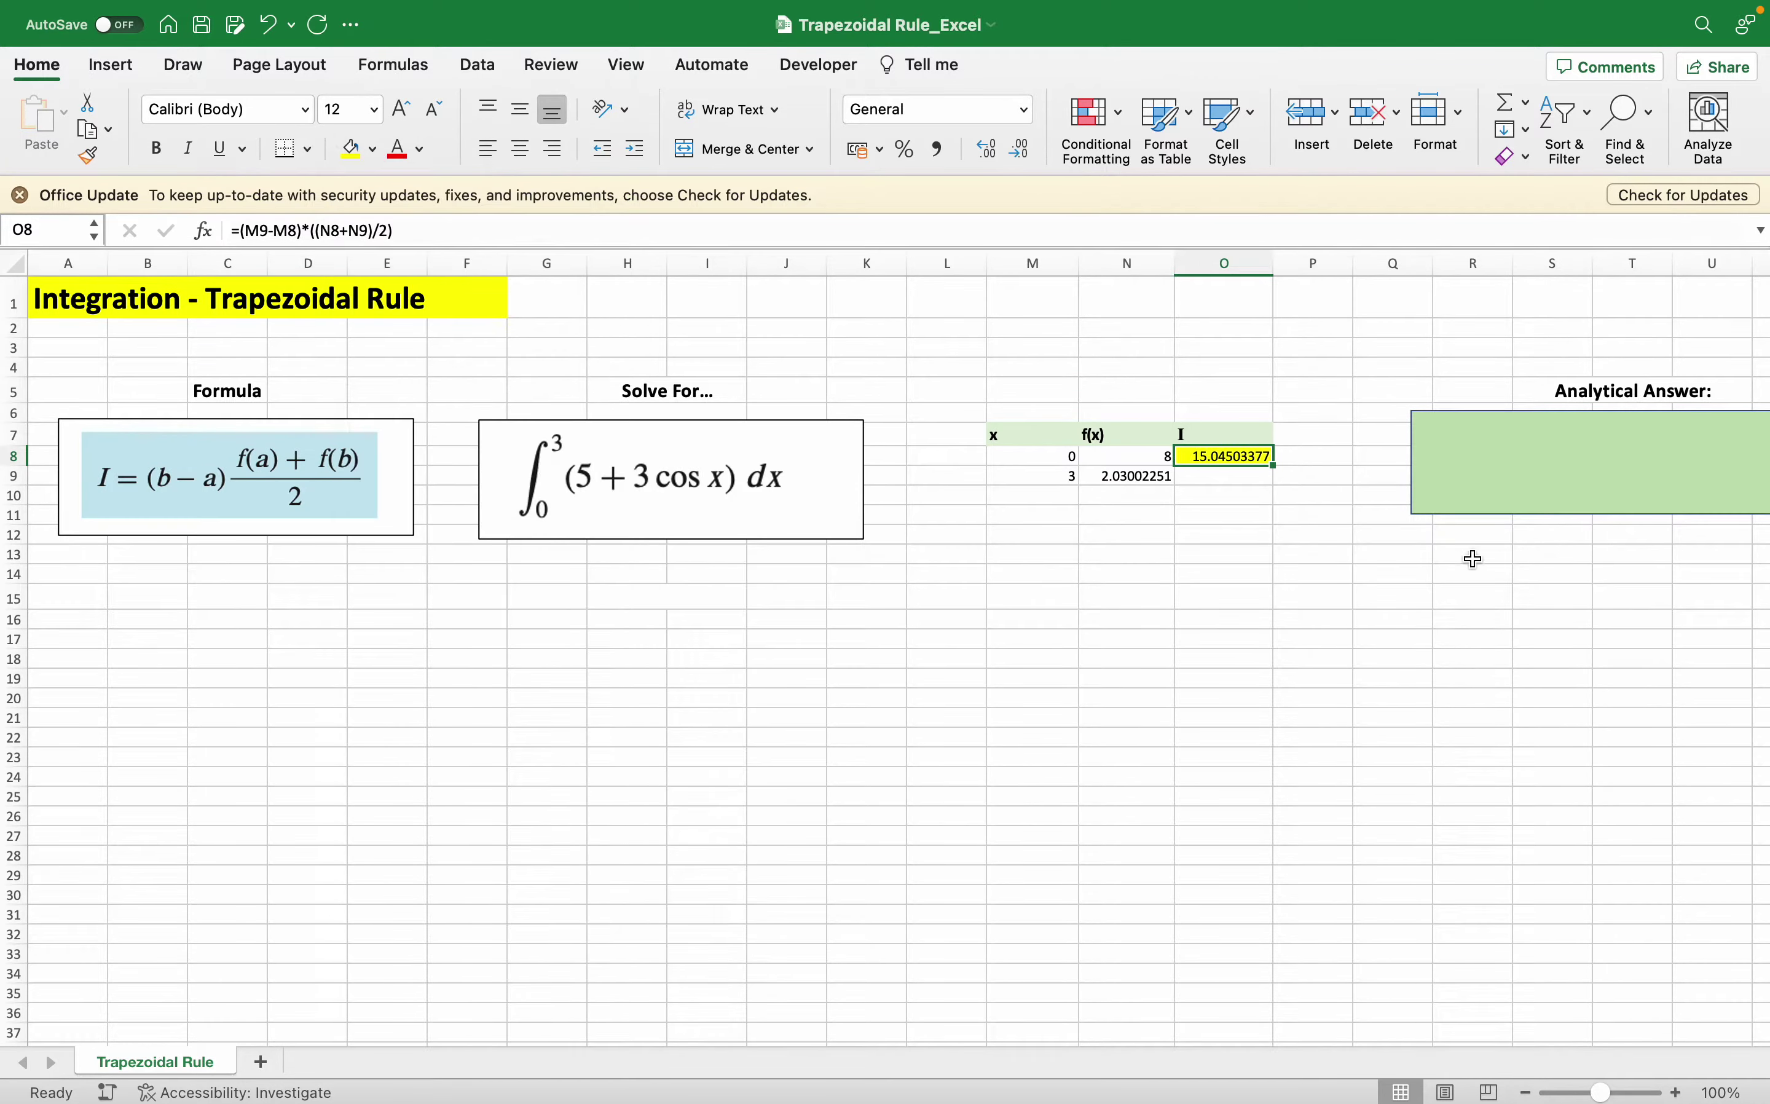
click(1536, 489)
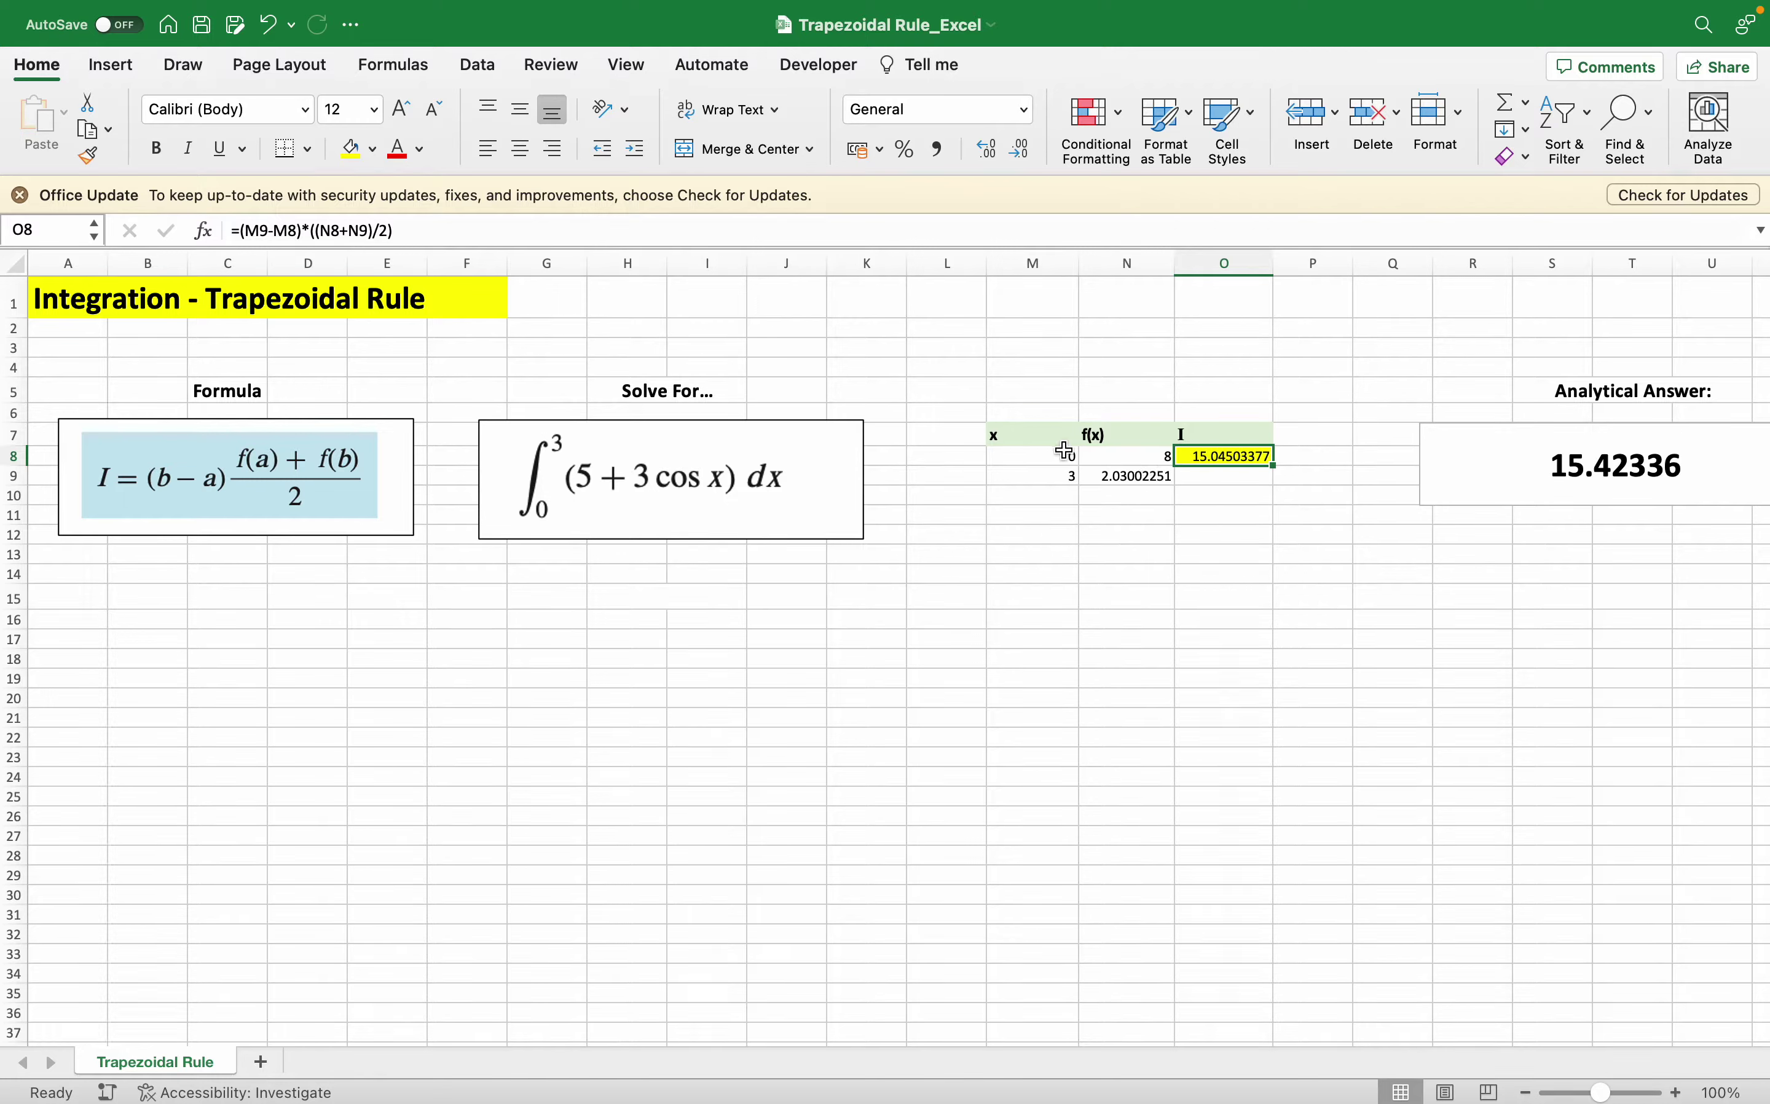
- Change the second x value in M9 to 0.2, making O8's estimate 1.594019973
click(1065, 477)
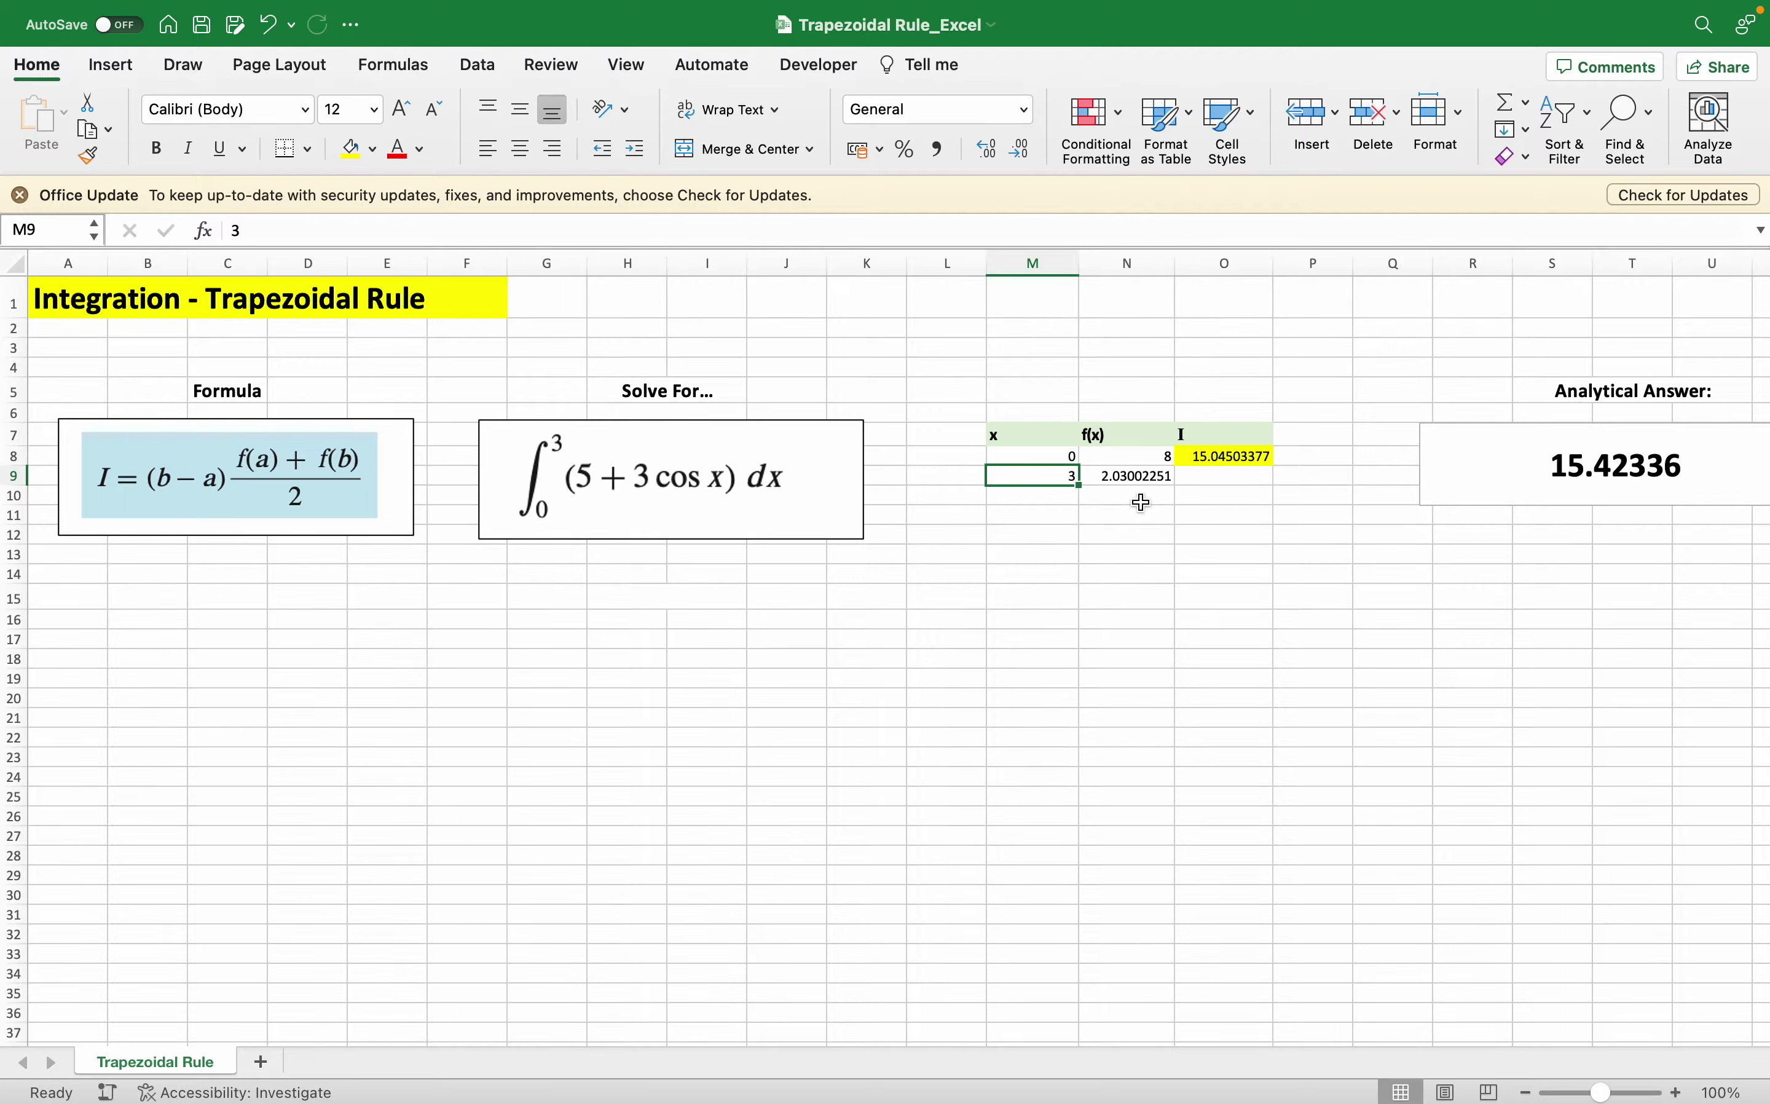
text(0.2)
key(Return)
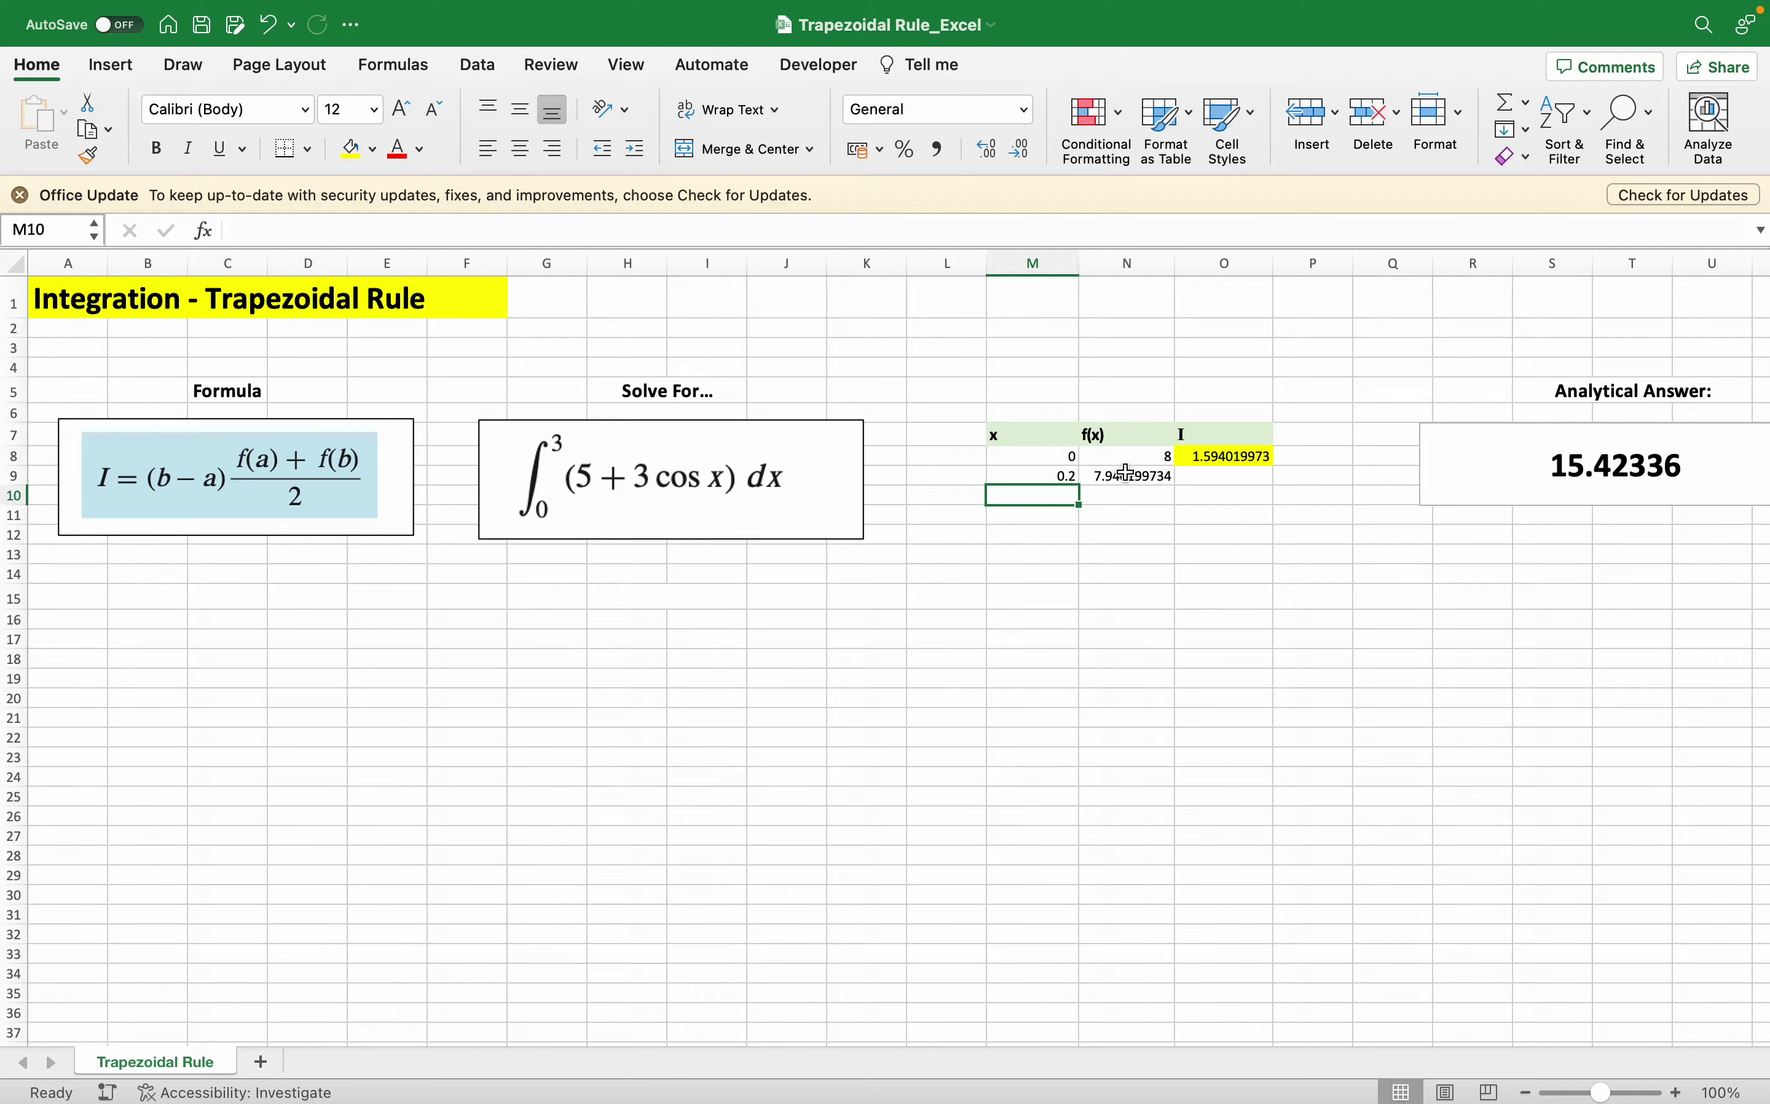
click(1067, 478)
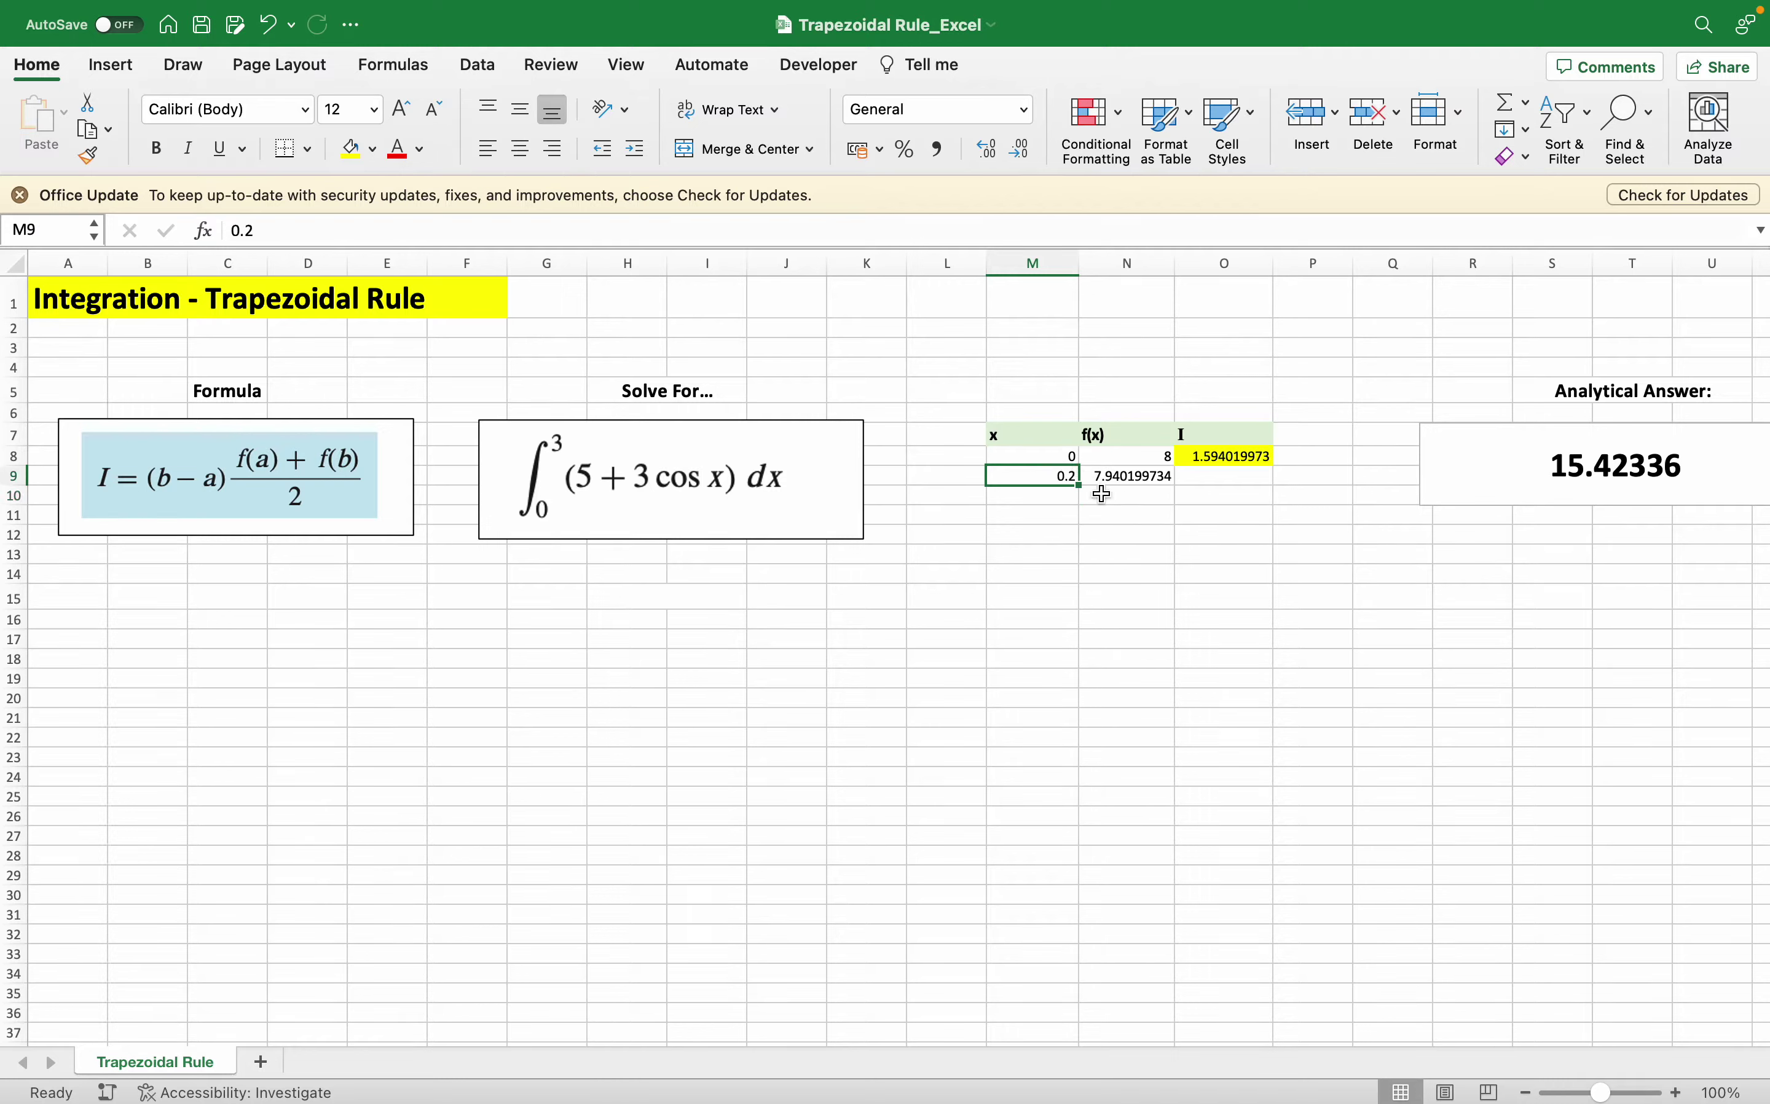
click(1069, 494)
- Enter =M9+0.2 in M10 to get the next x value, 0.4
text(=)
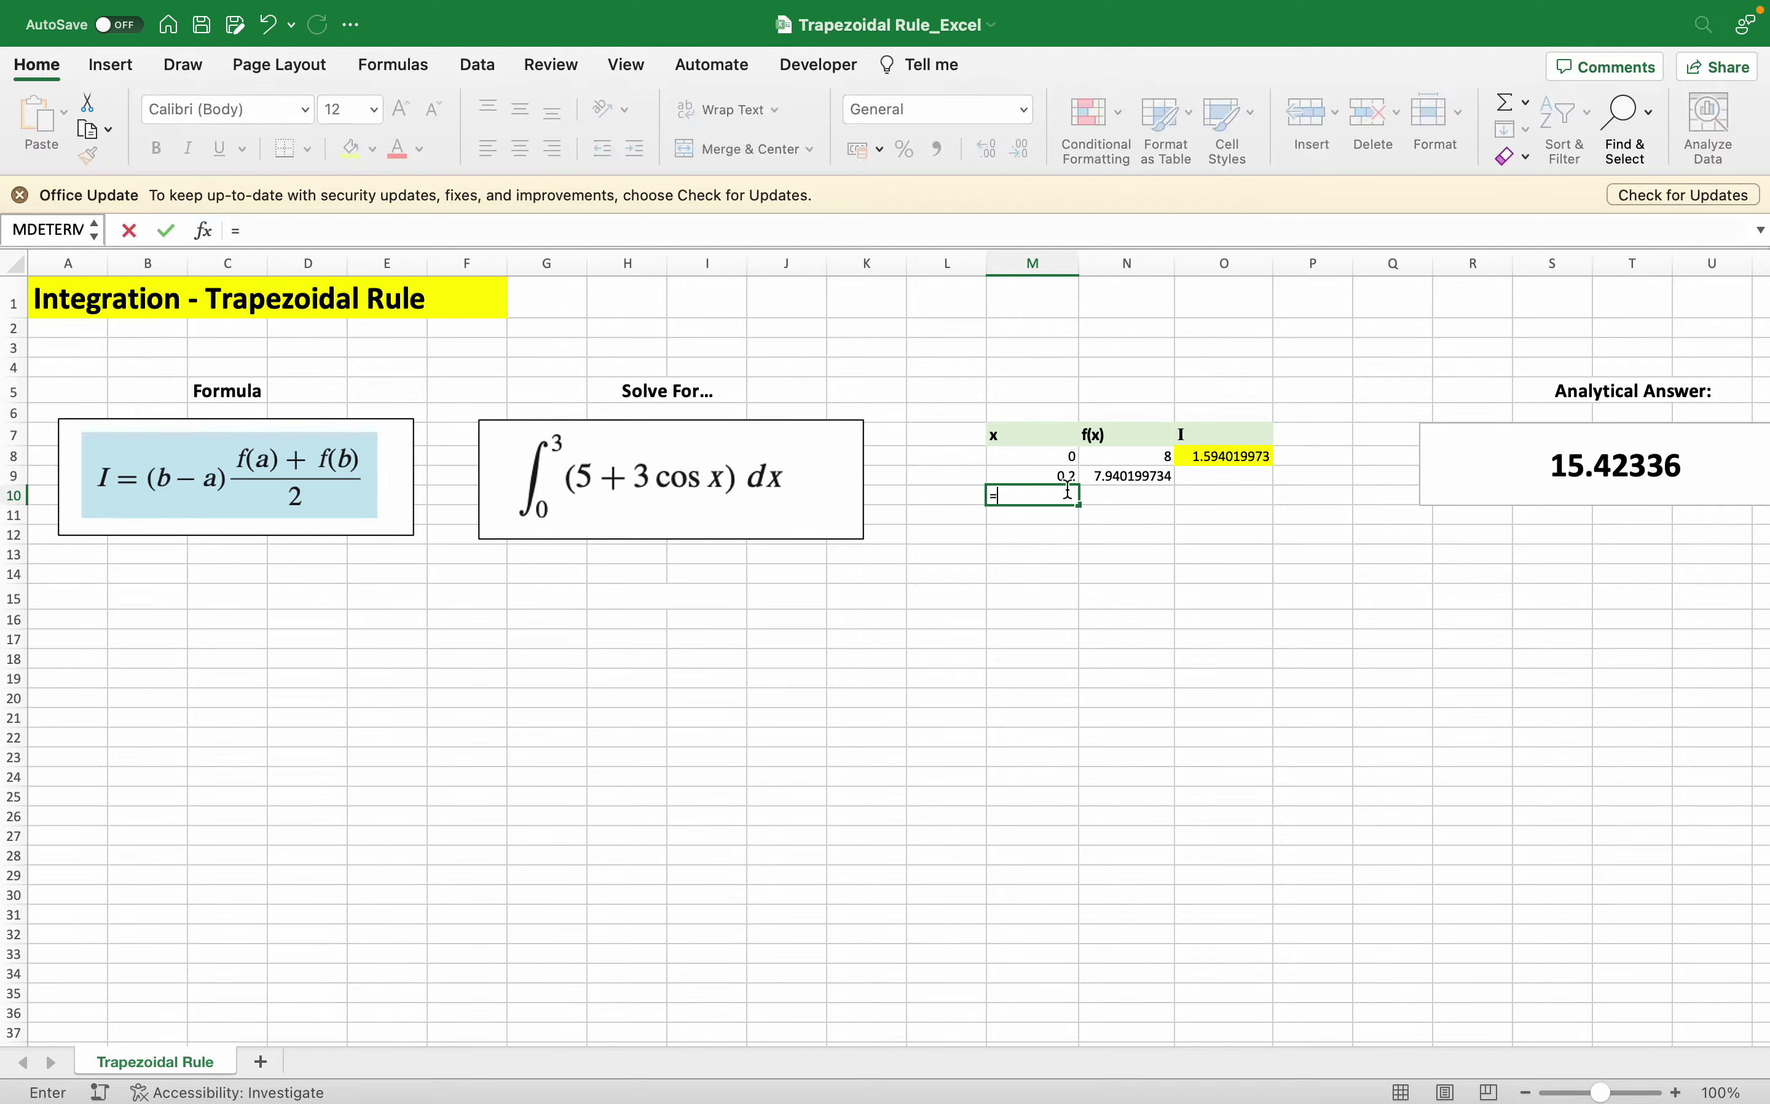
click(1029, 472)
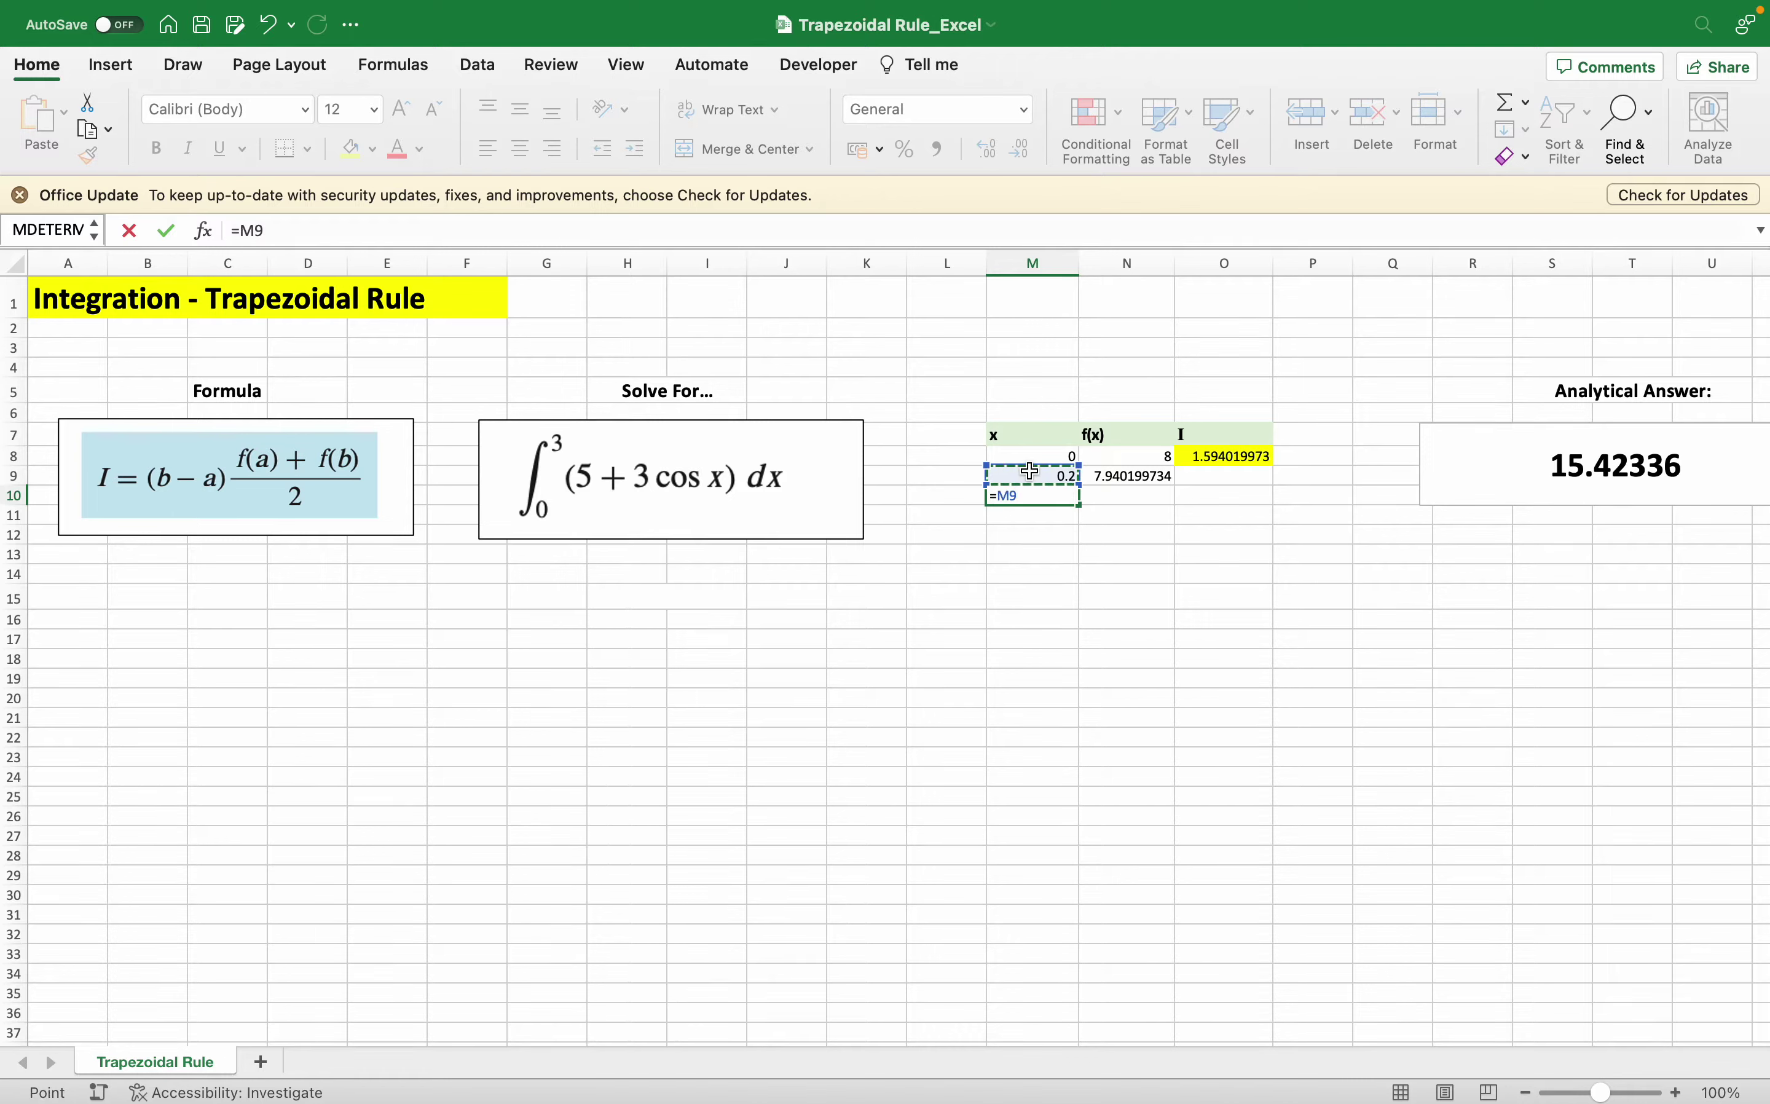
text(+0.2)
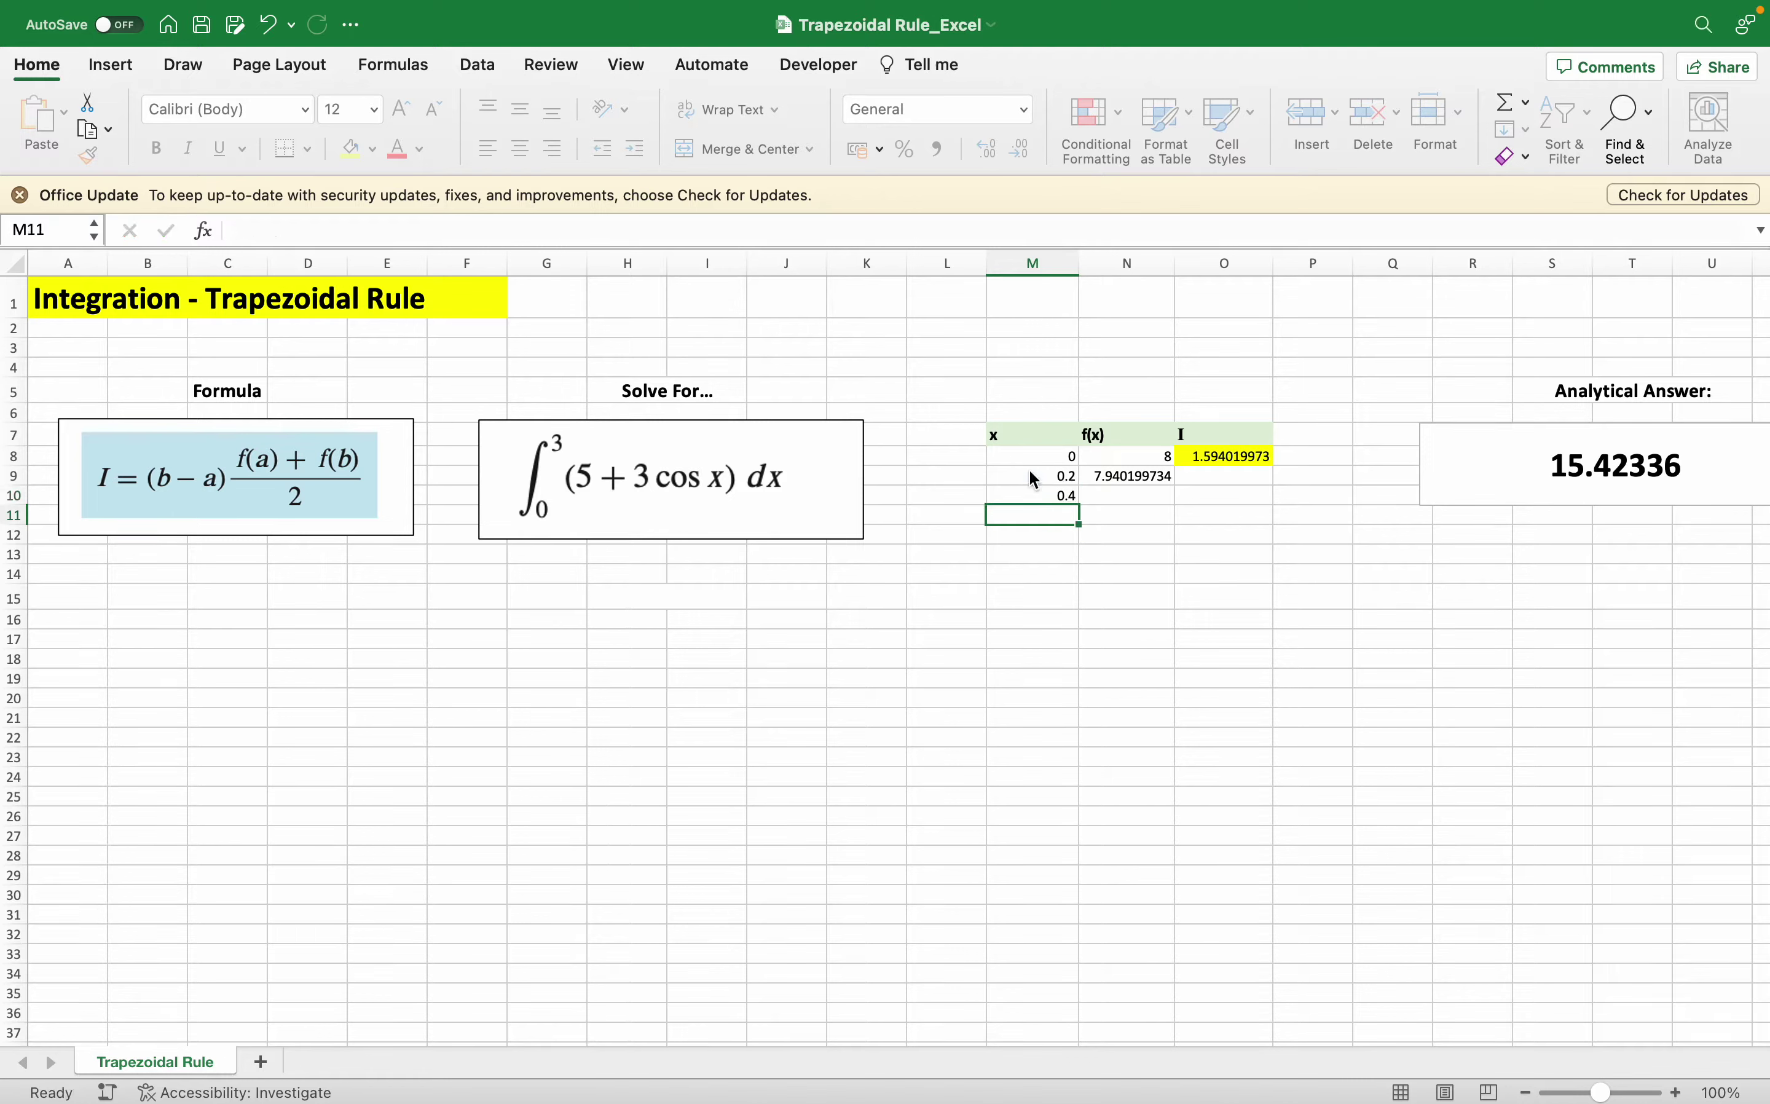
key(Return)
- Fill x and f(x) down to row 23, so x runs 0 to 3 in 0.2 steps
click(1167, 475)
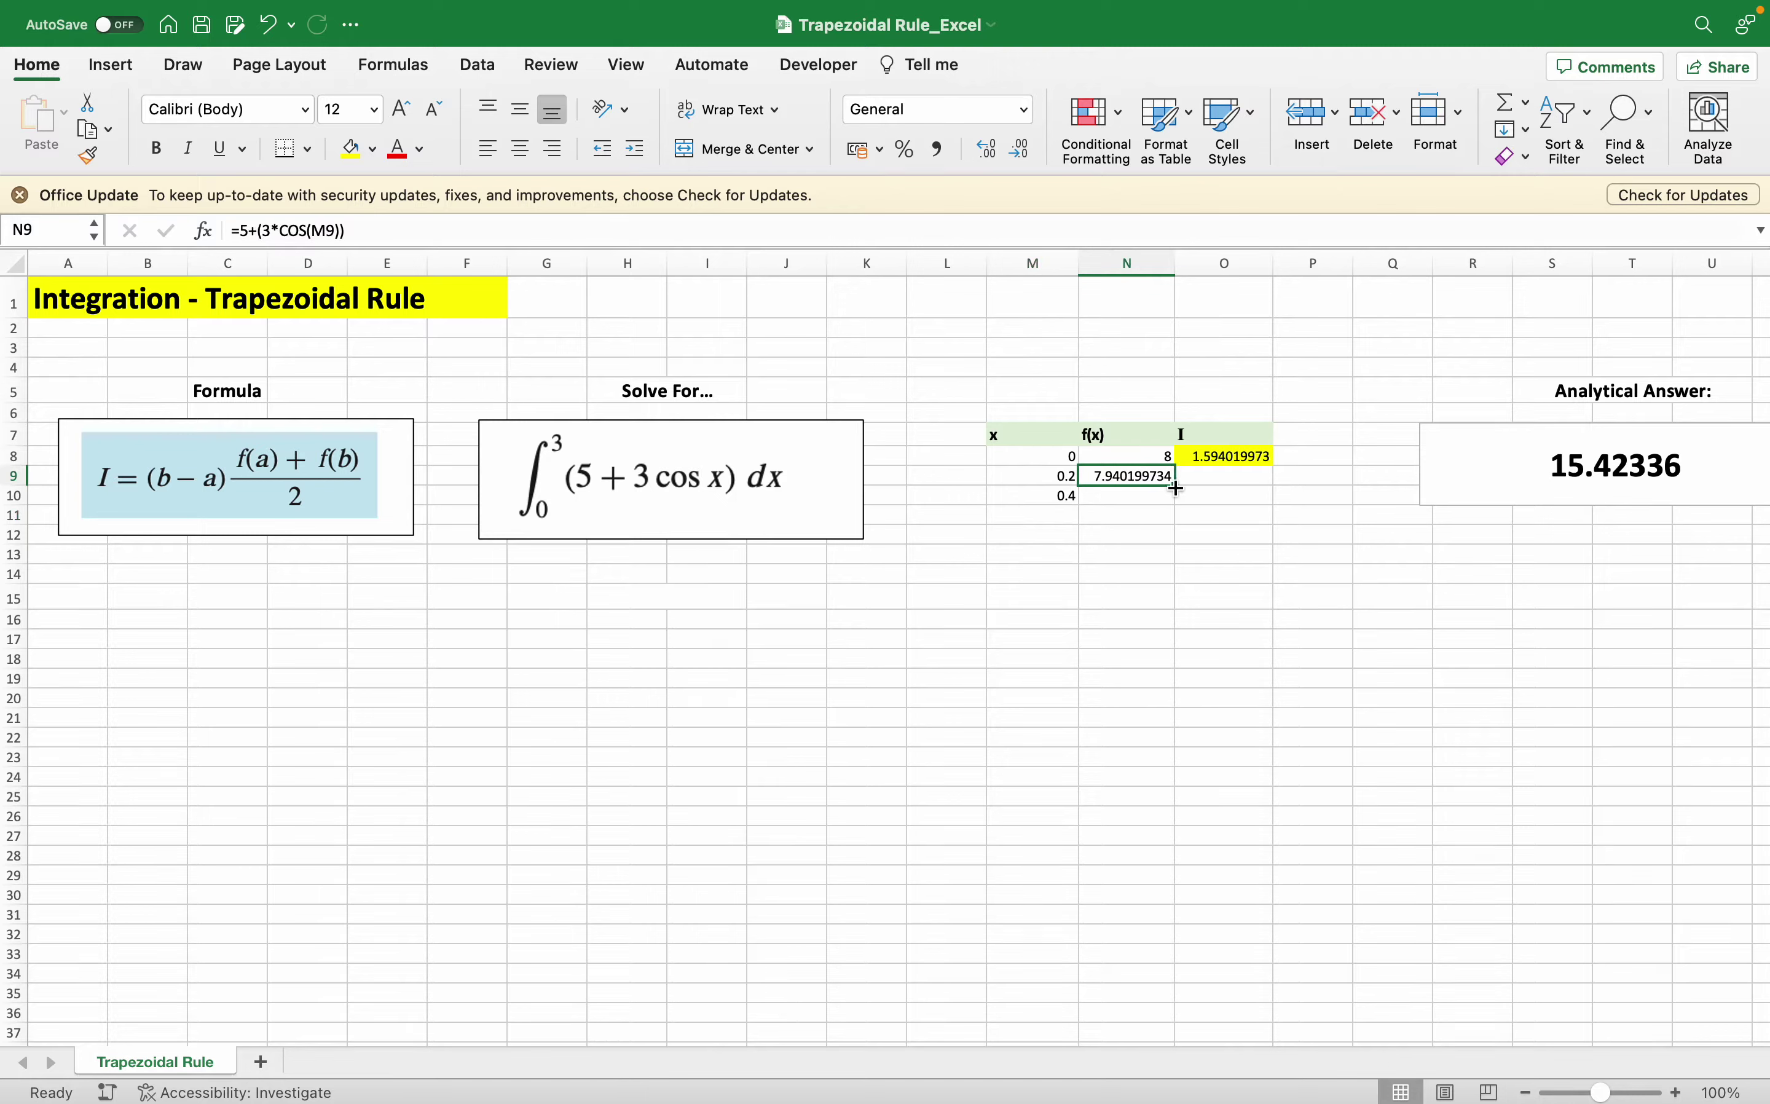
drag(1176, 487, 1176, 505)
drag(1032, 496, 1173, 766)
click(1073, 759)
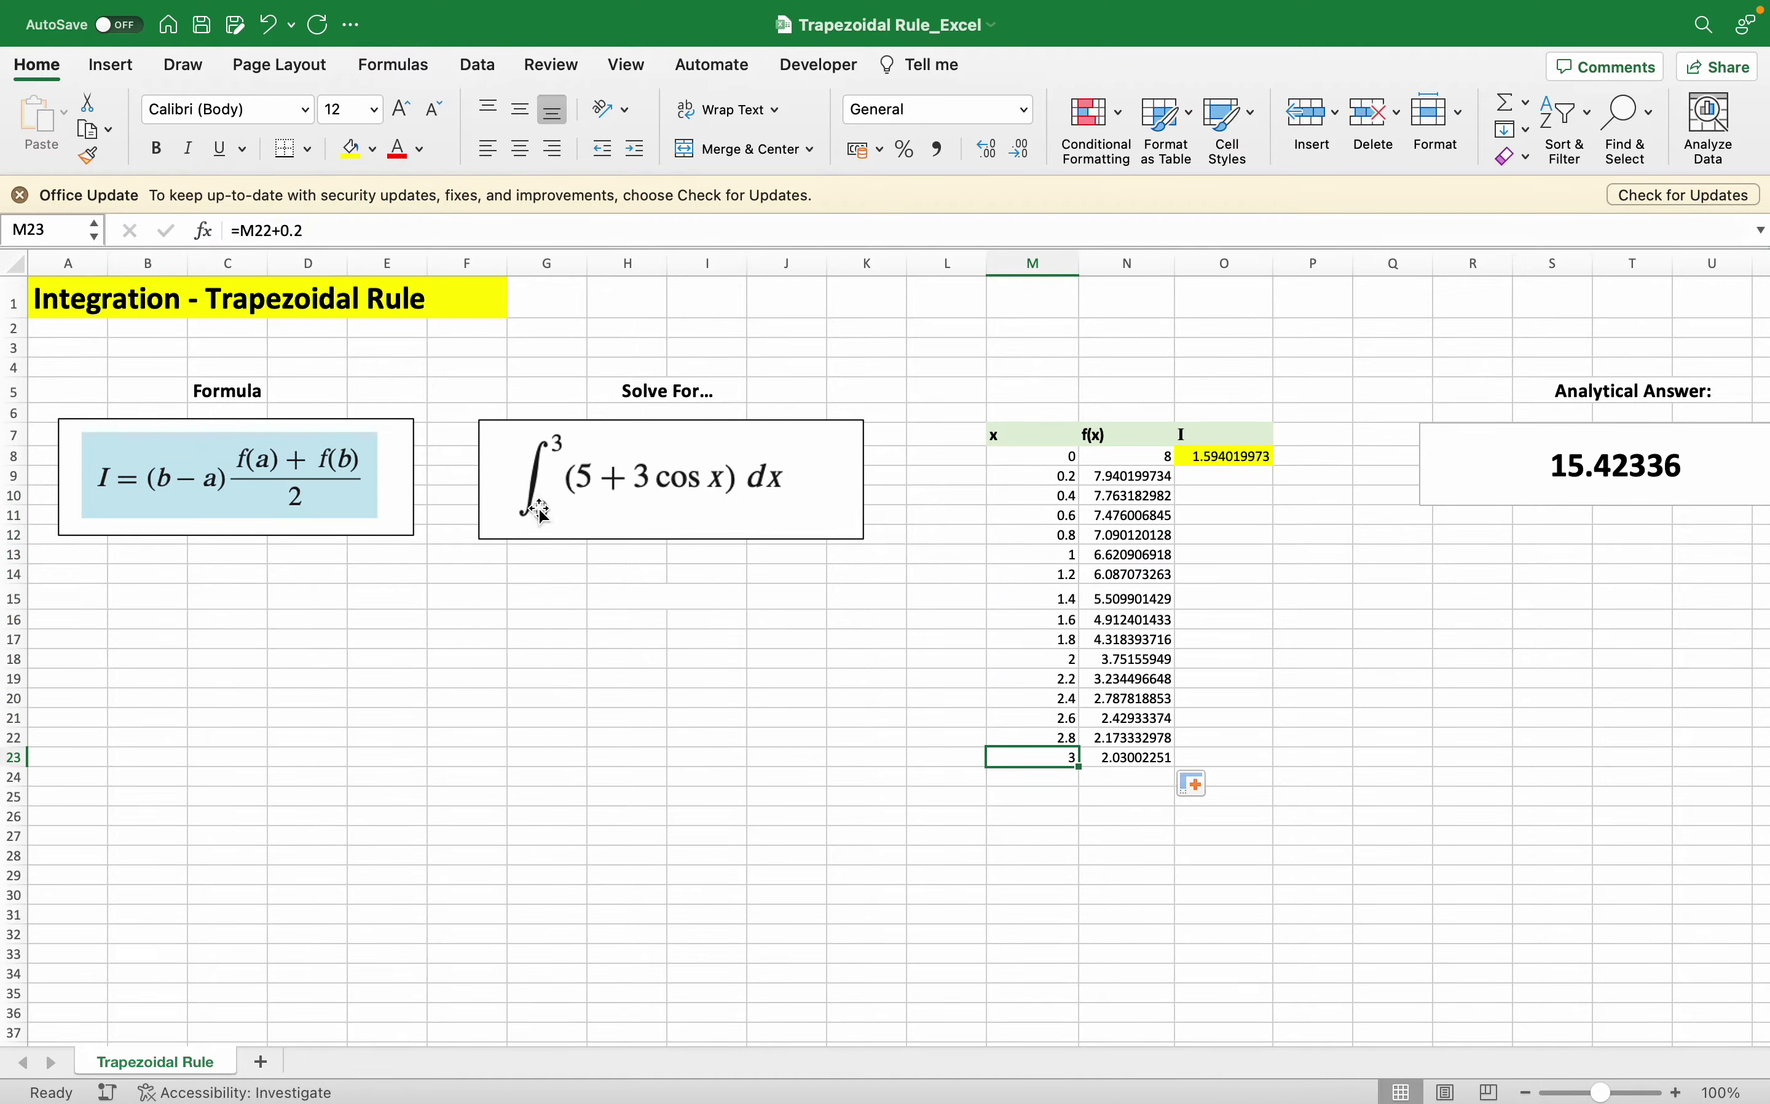
click(1059, 458)
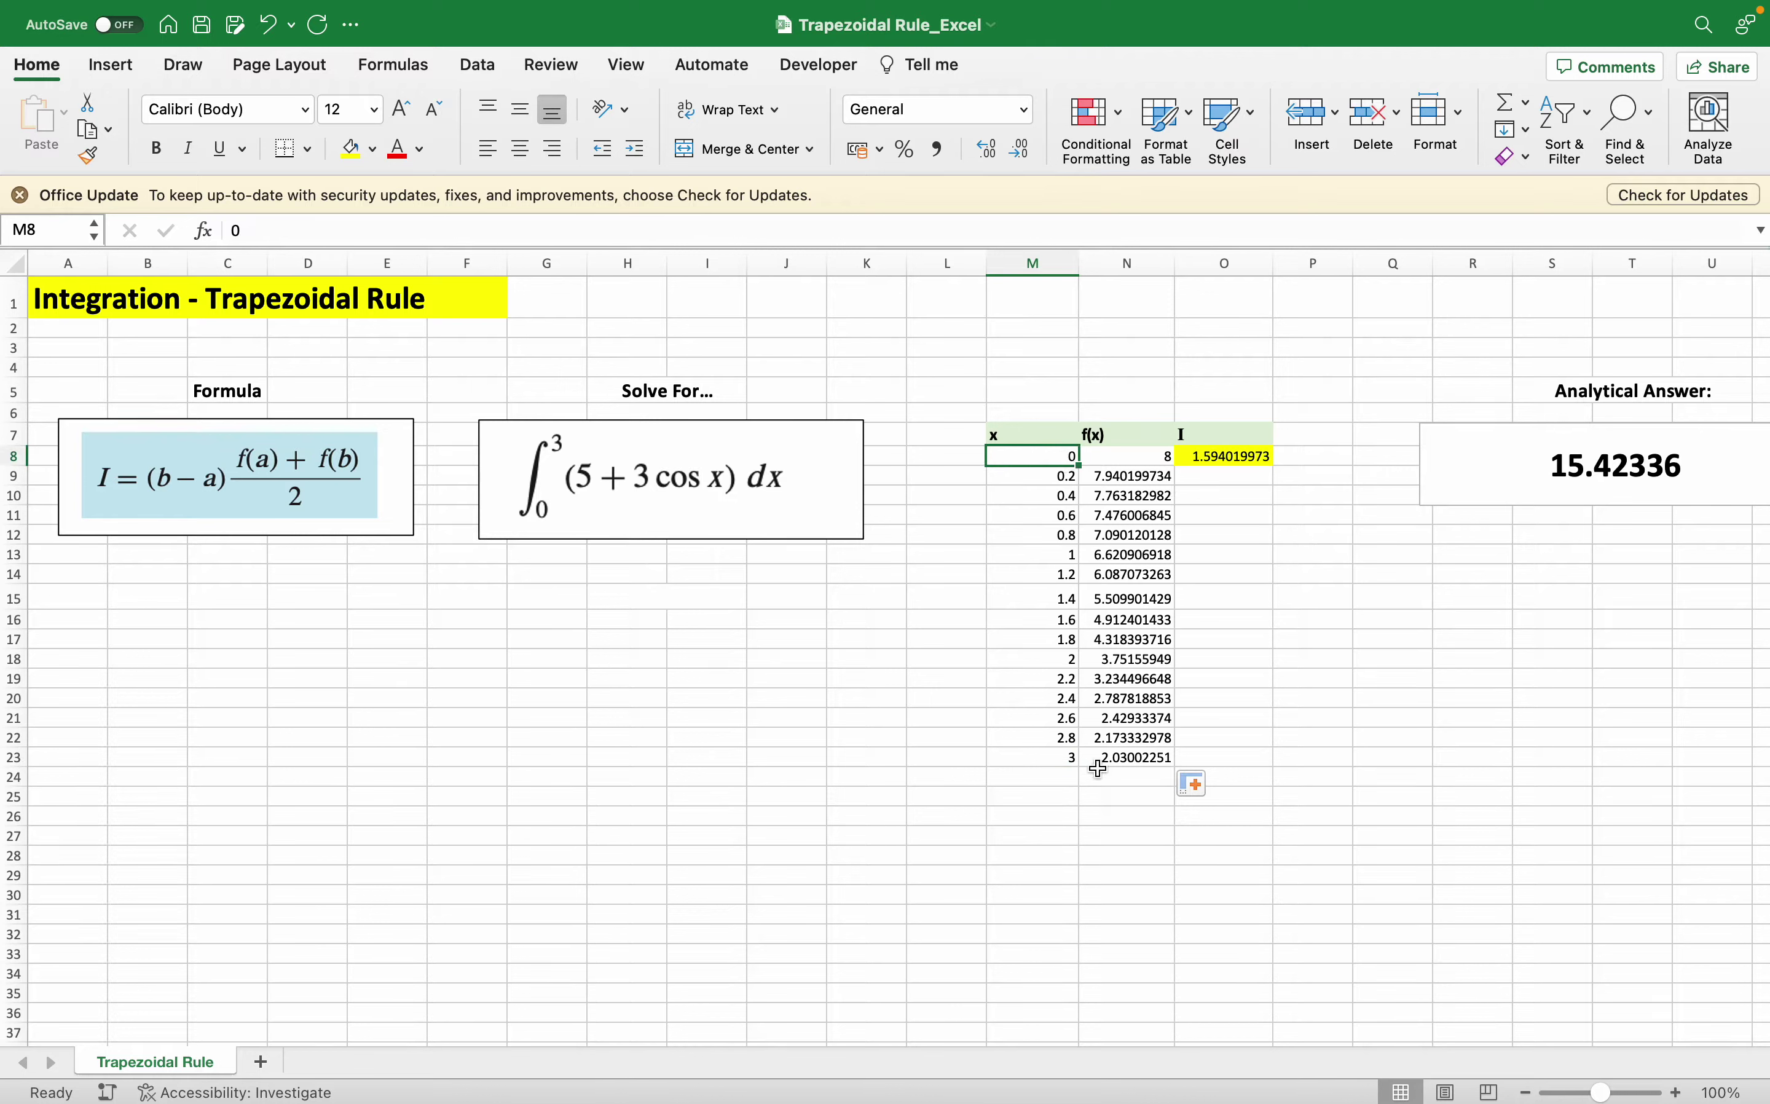
click(1065, 759)
click(1056, 473)
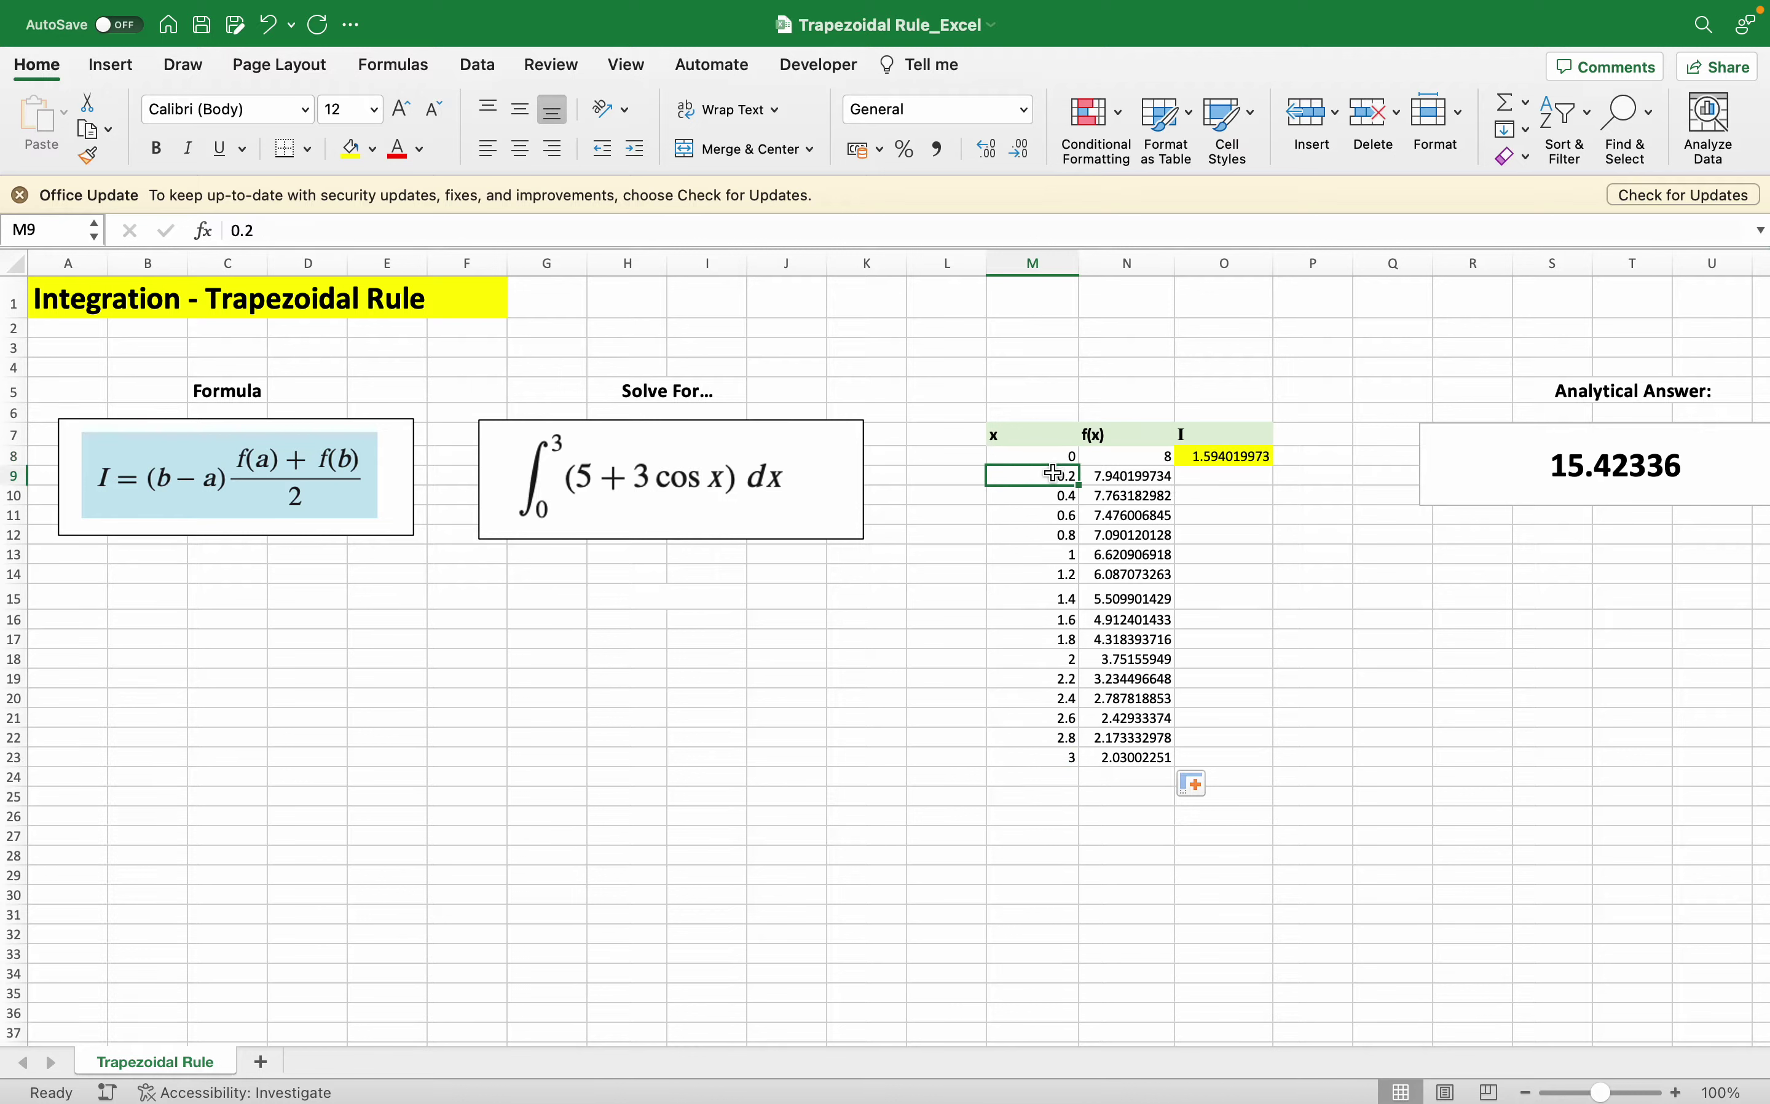
- Copy the strip-area formula from O8 down to O23 and remove its yellow fill
click(1237, 458)
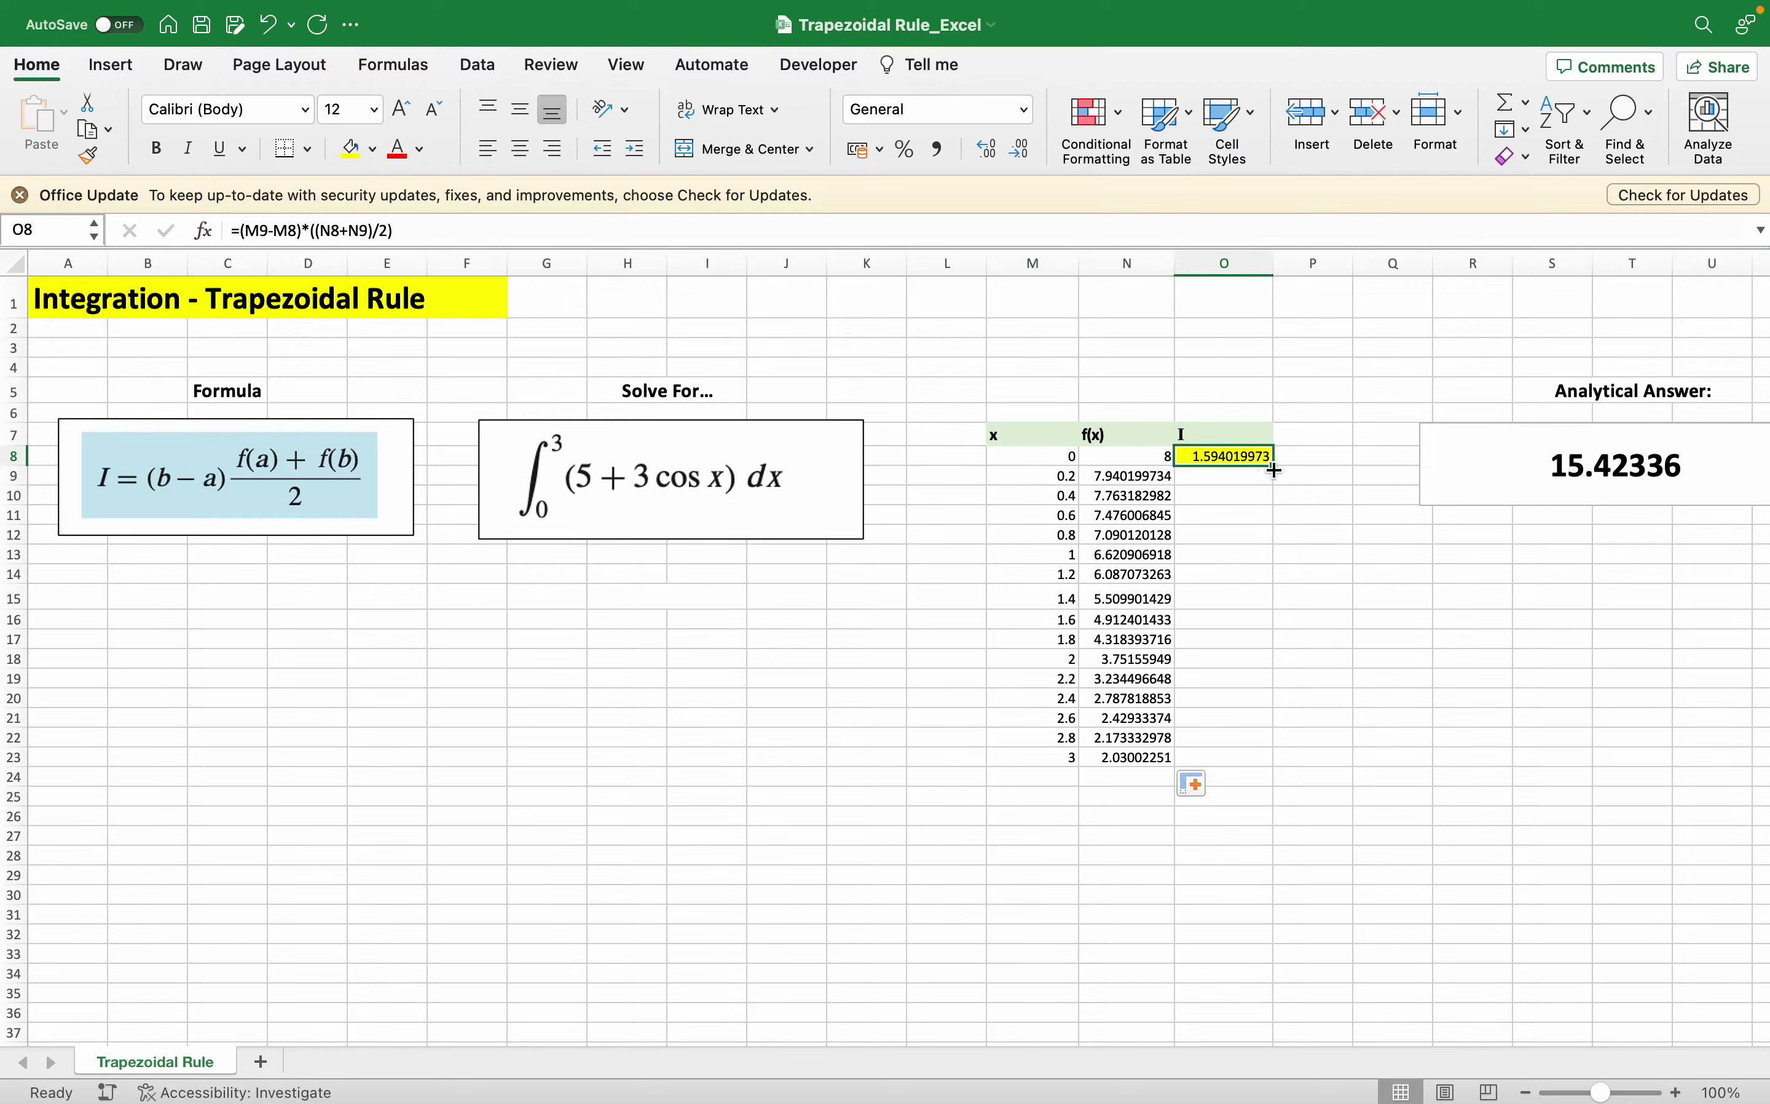
drag(1274, 465, 1269, 759)
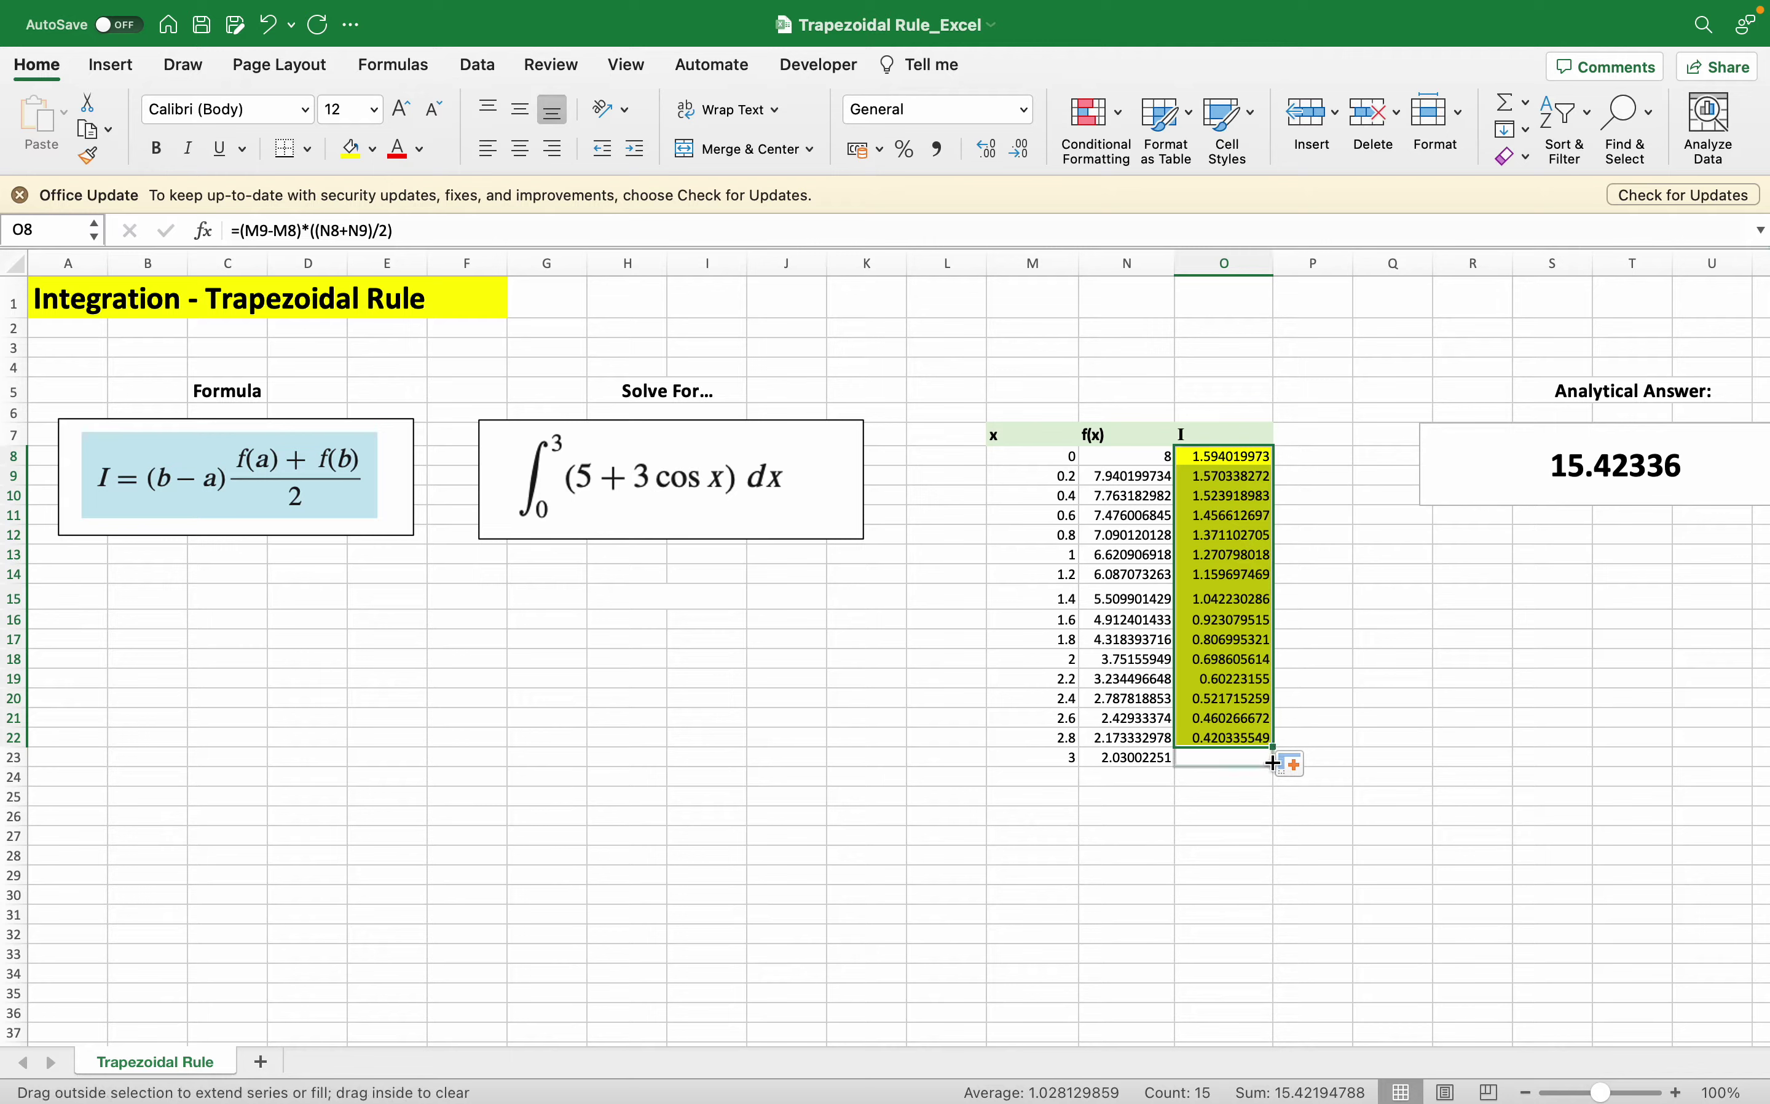
click(1292, 566)
drag(1232, 456, 1233, 758)
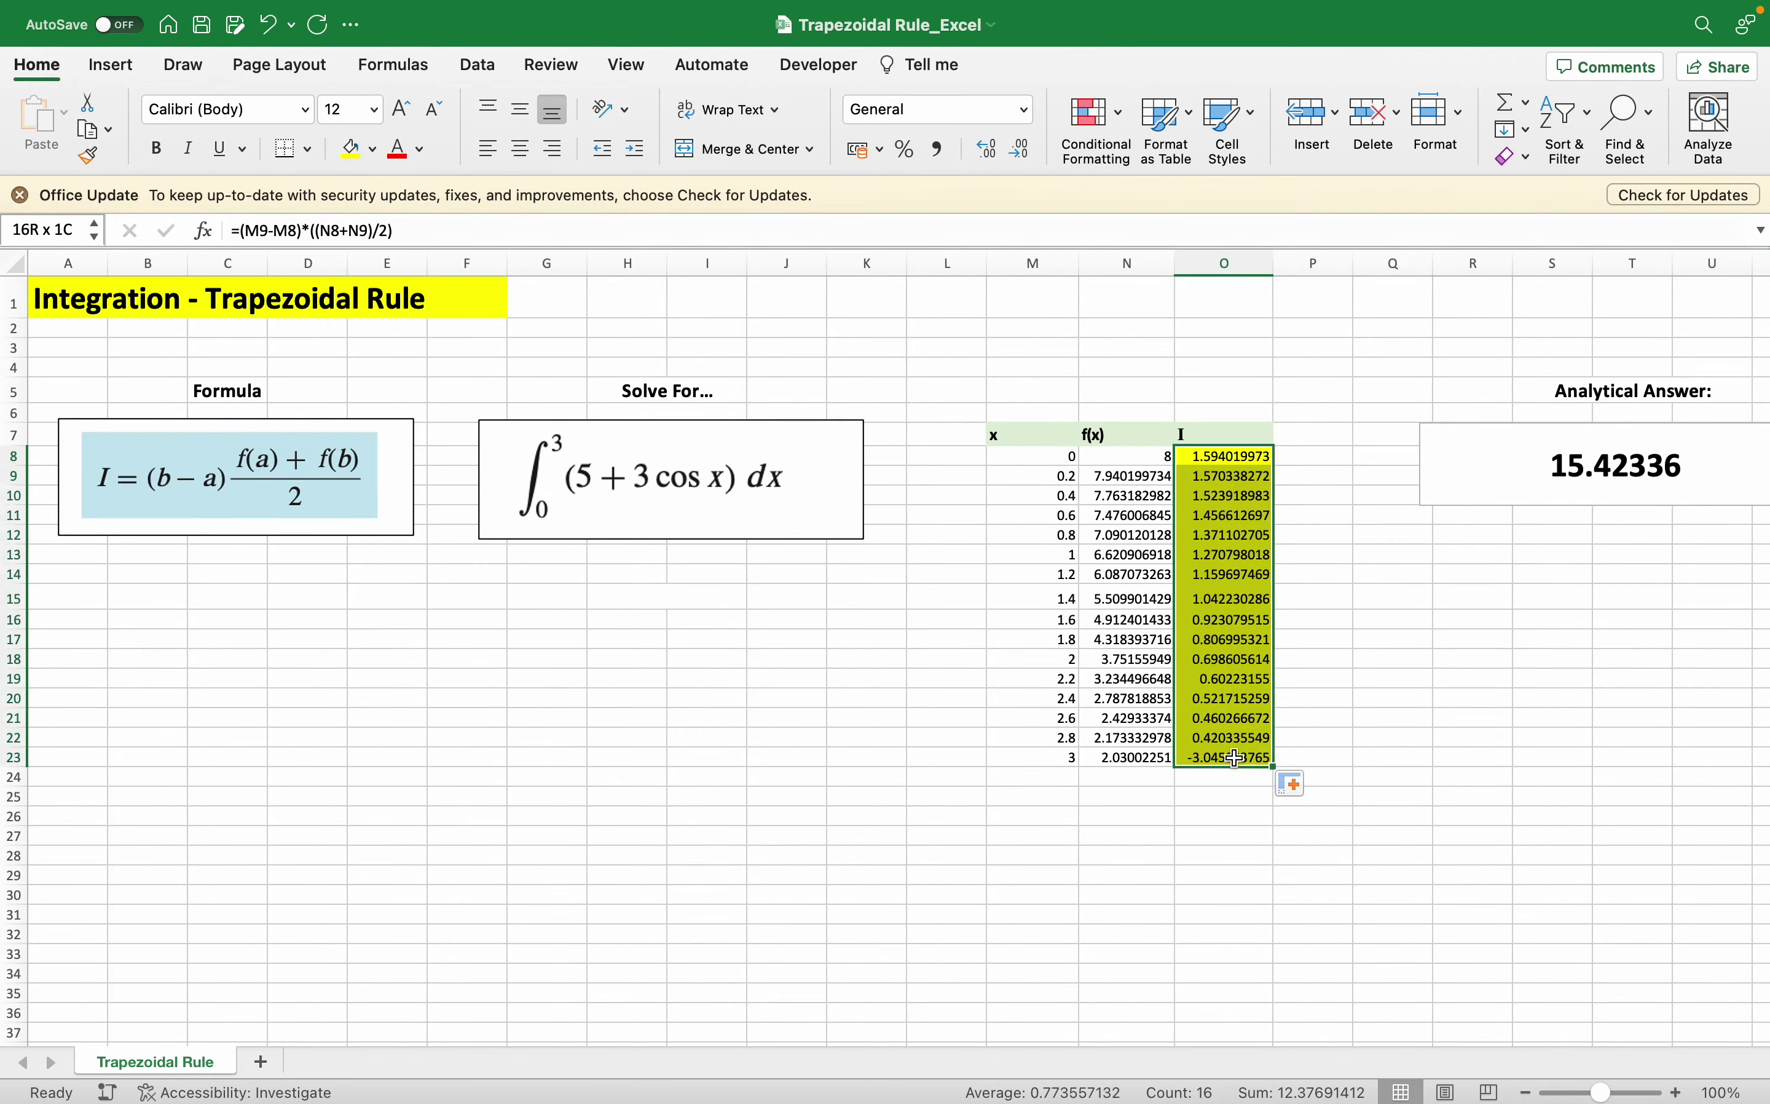
click(372, 148)
click(454, 186)
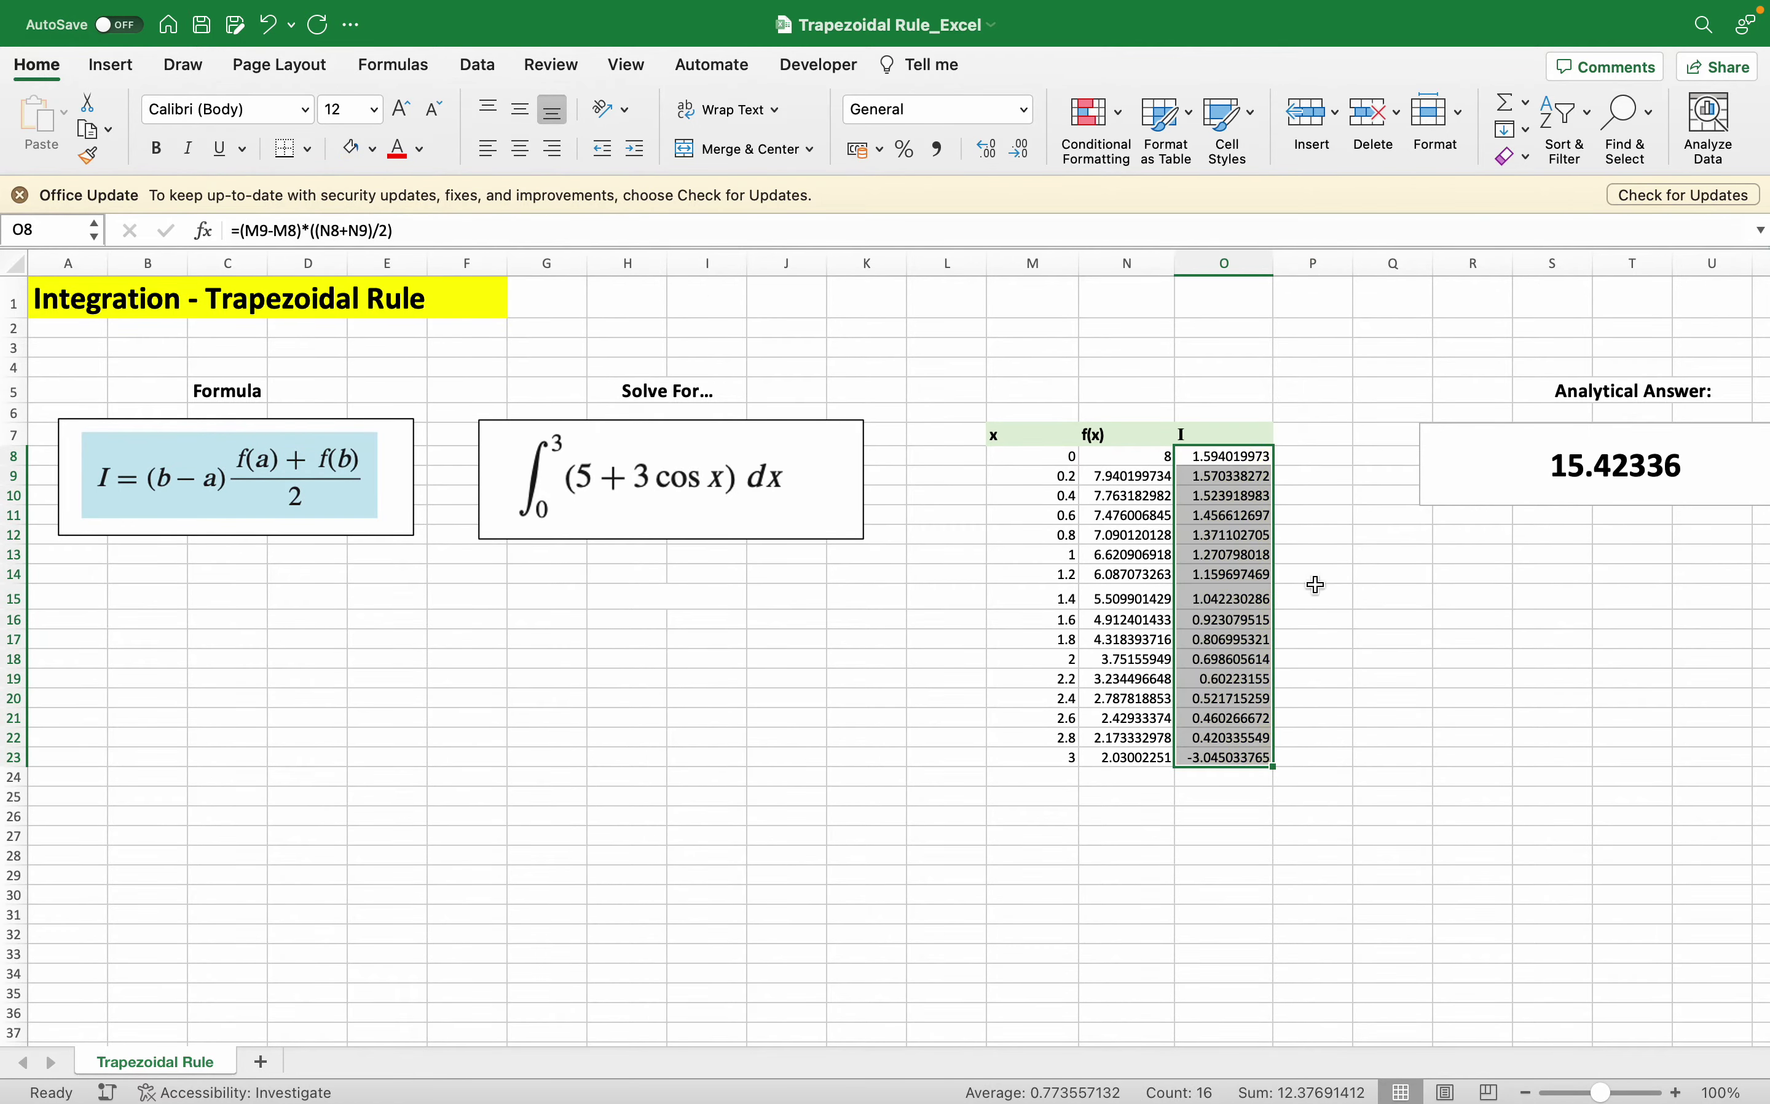
click(1309, 595)
- Check the strip formulas in O8 and O9, then delete O23's formula reaching past the data
click(1227, 453)
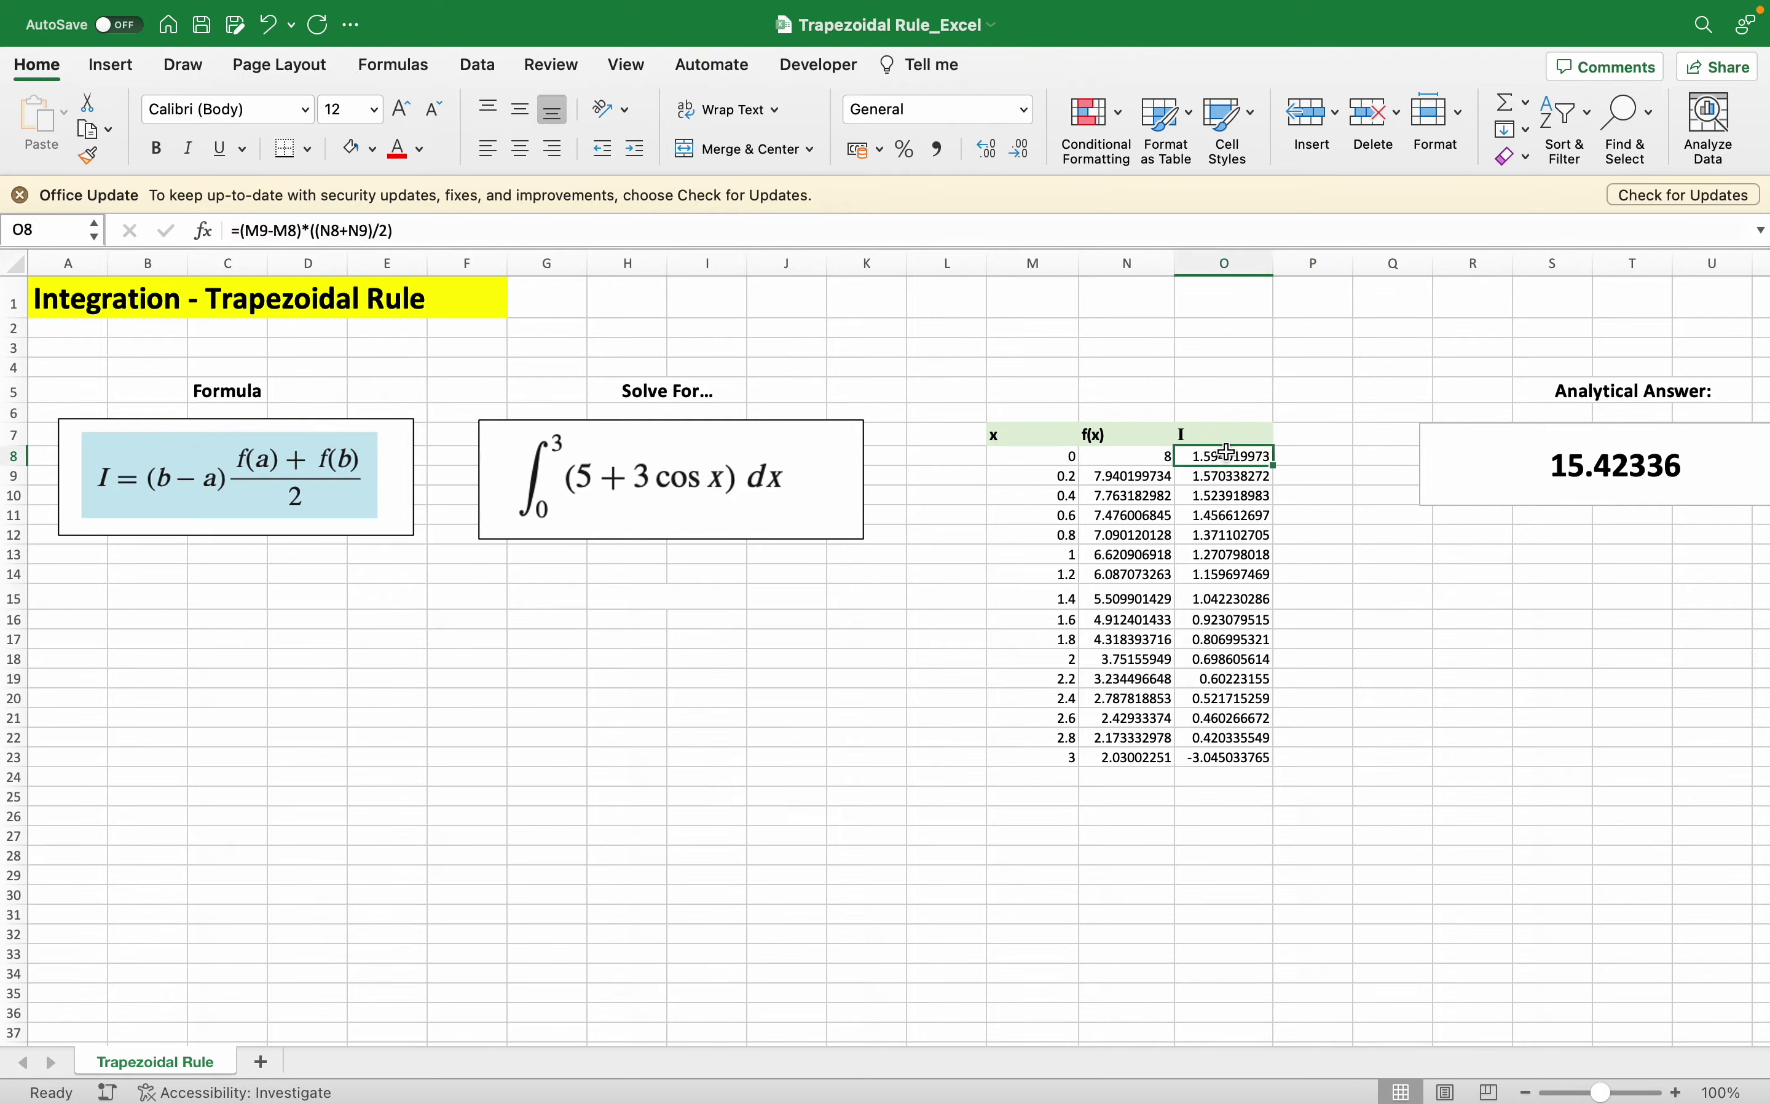
click(1046, 225)
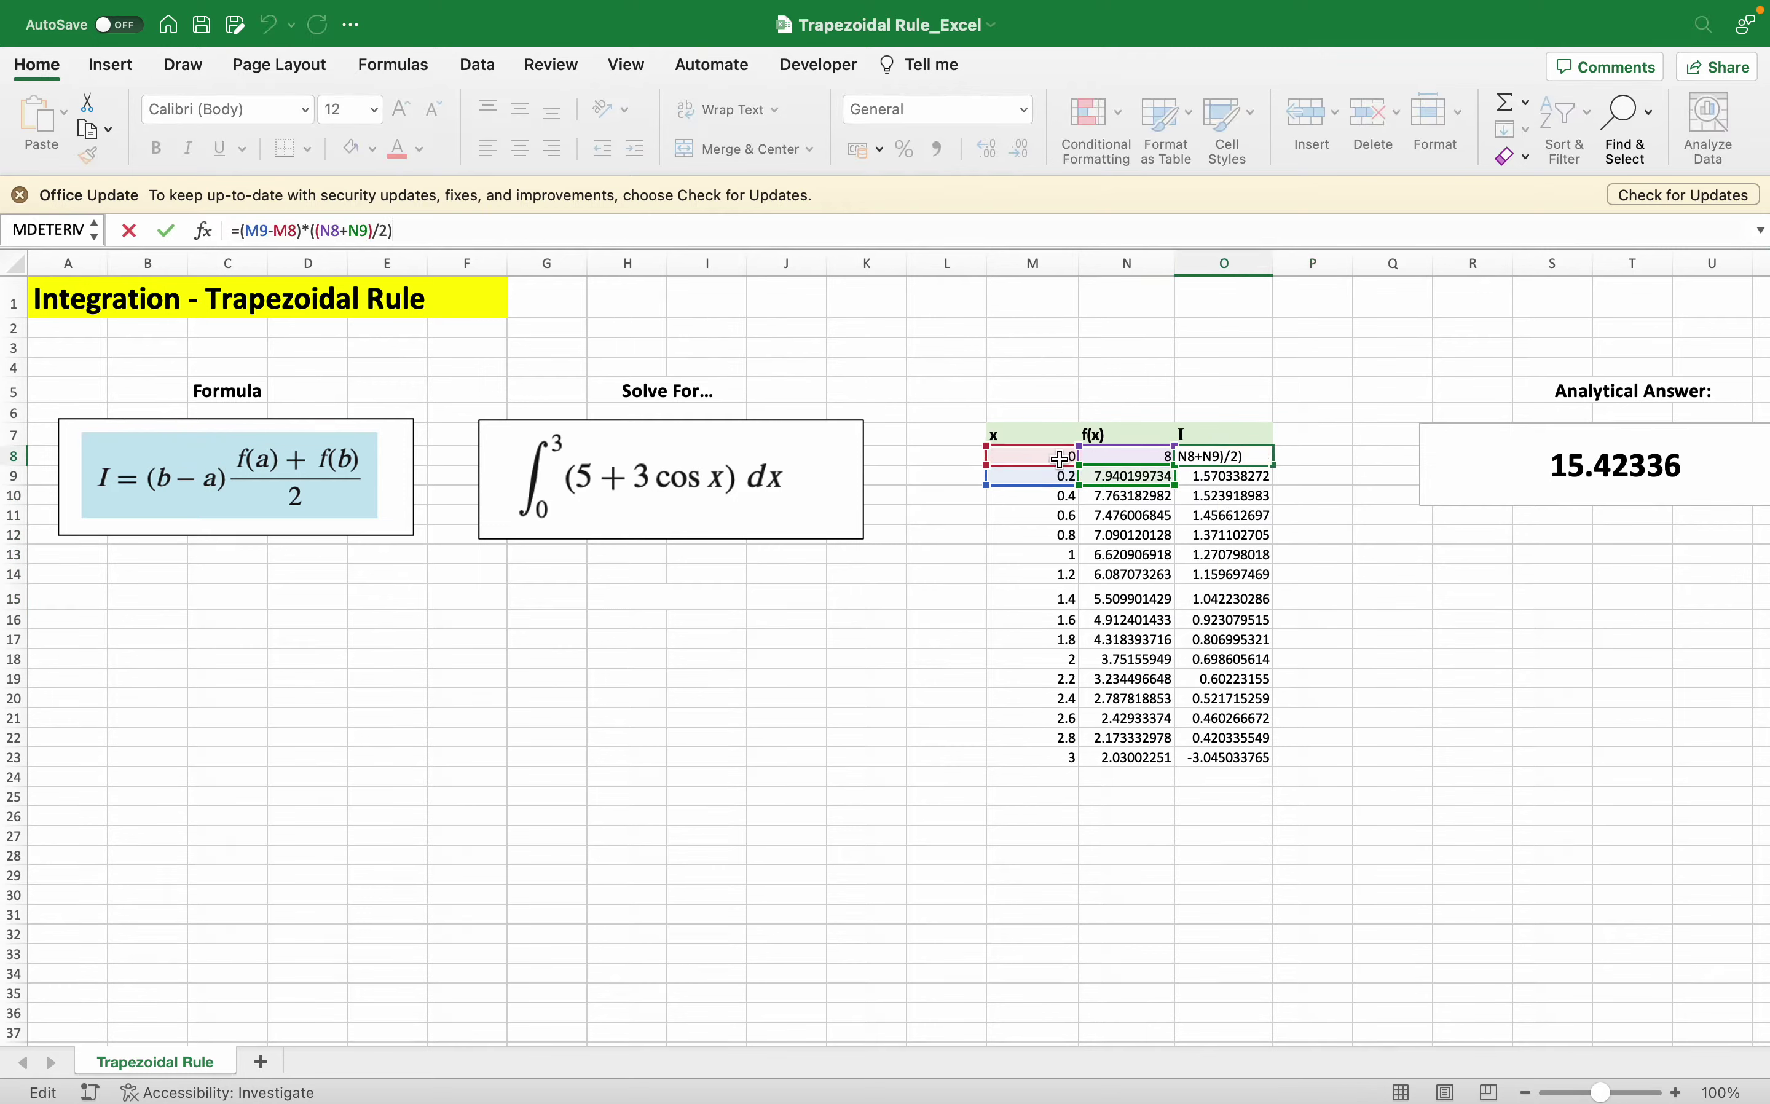
key(Return)
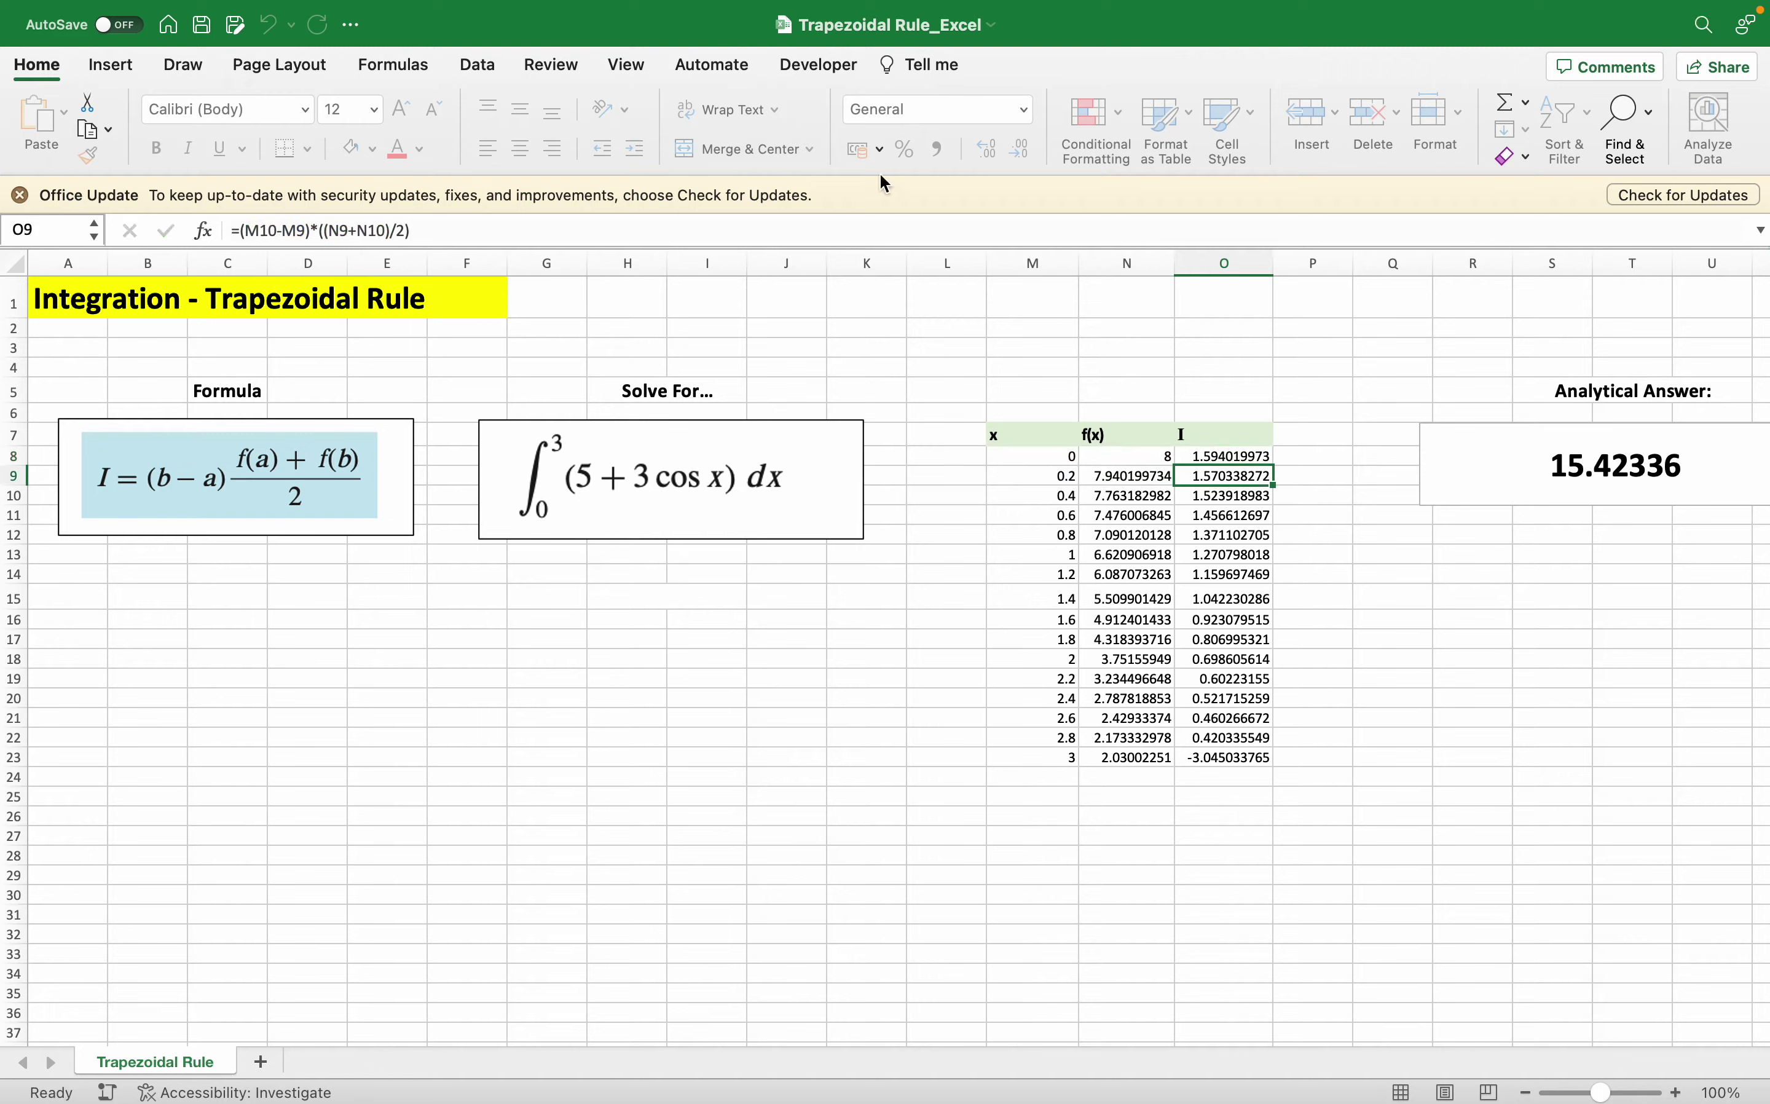
click(884, 226)
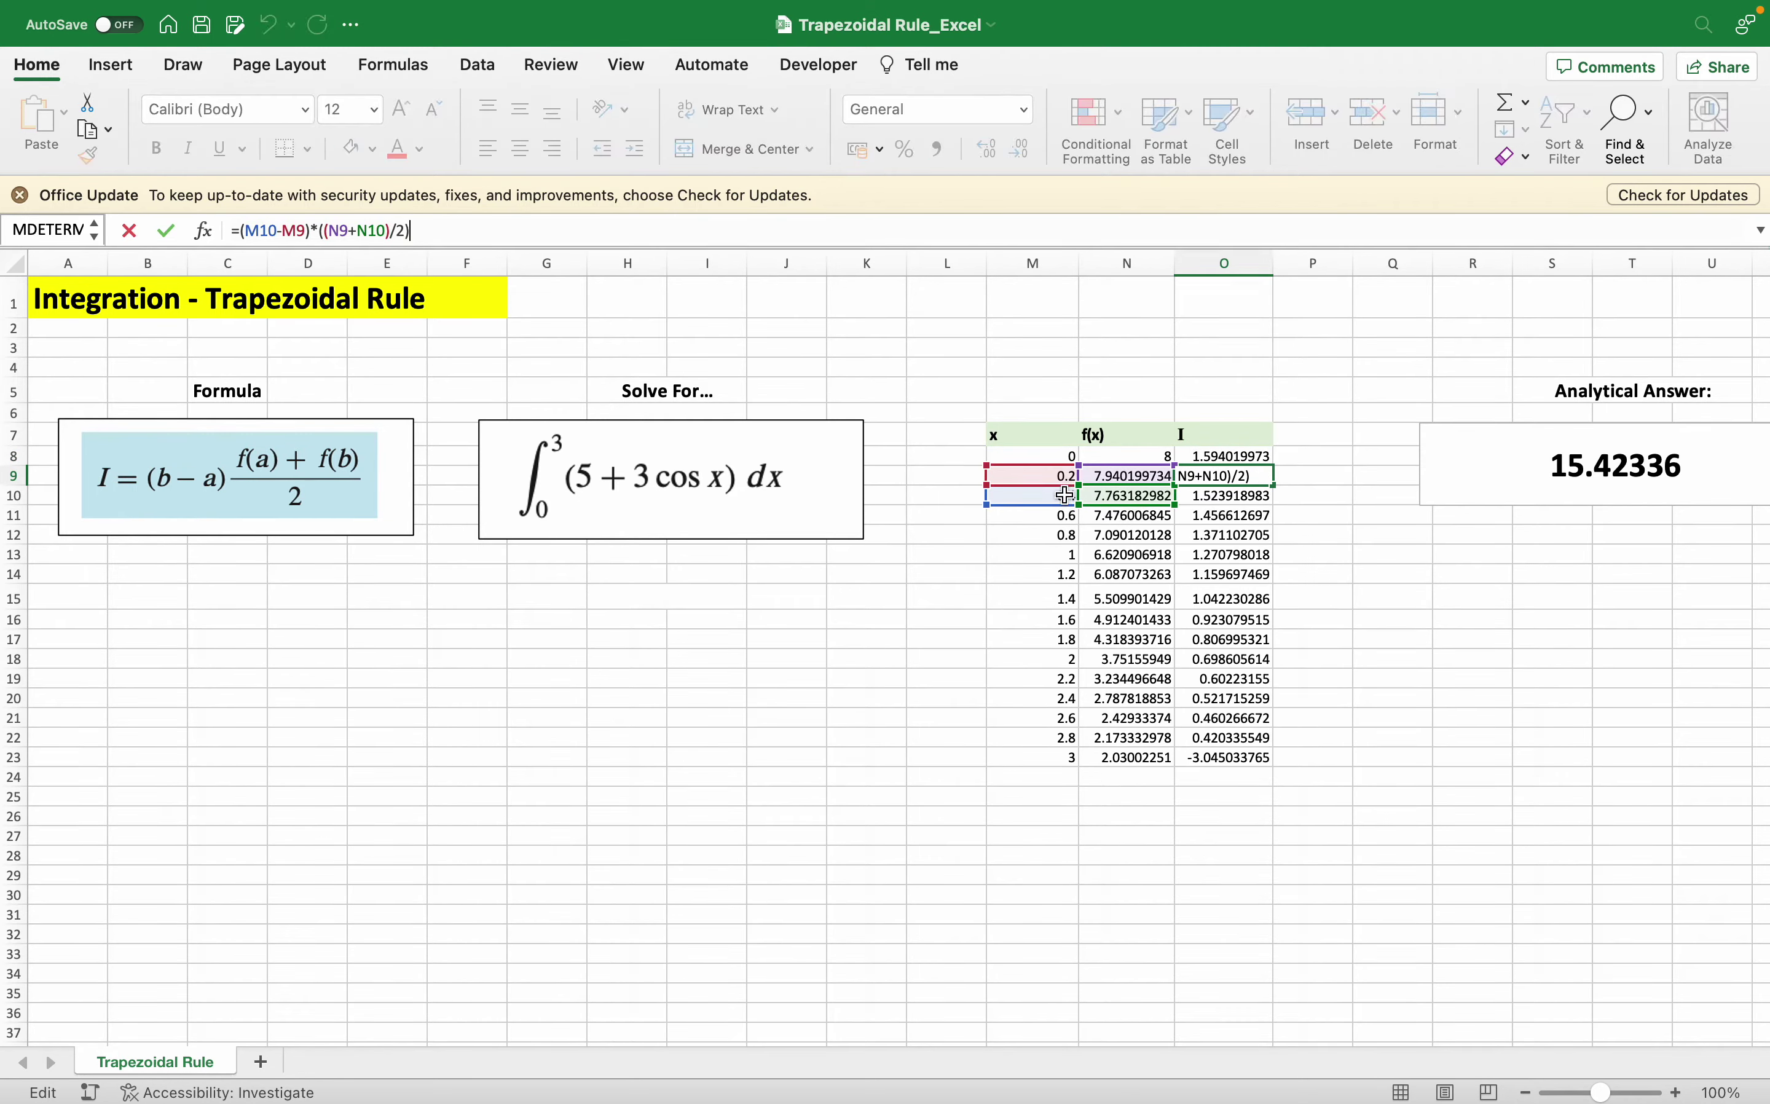
key(ctrl+Return)
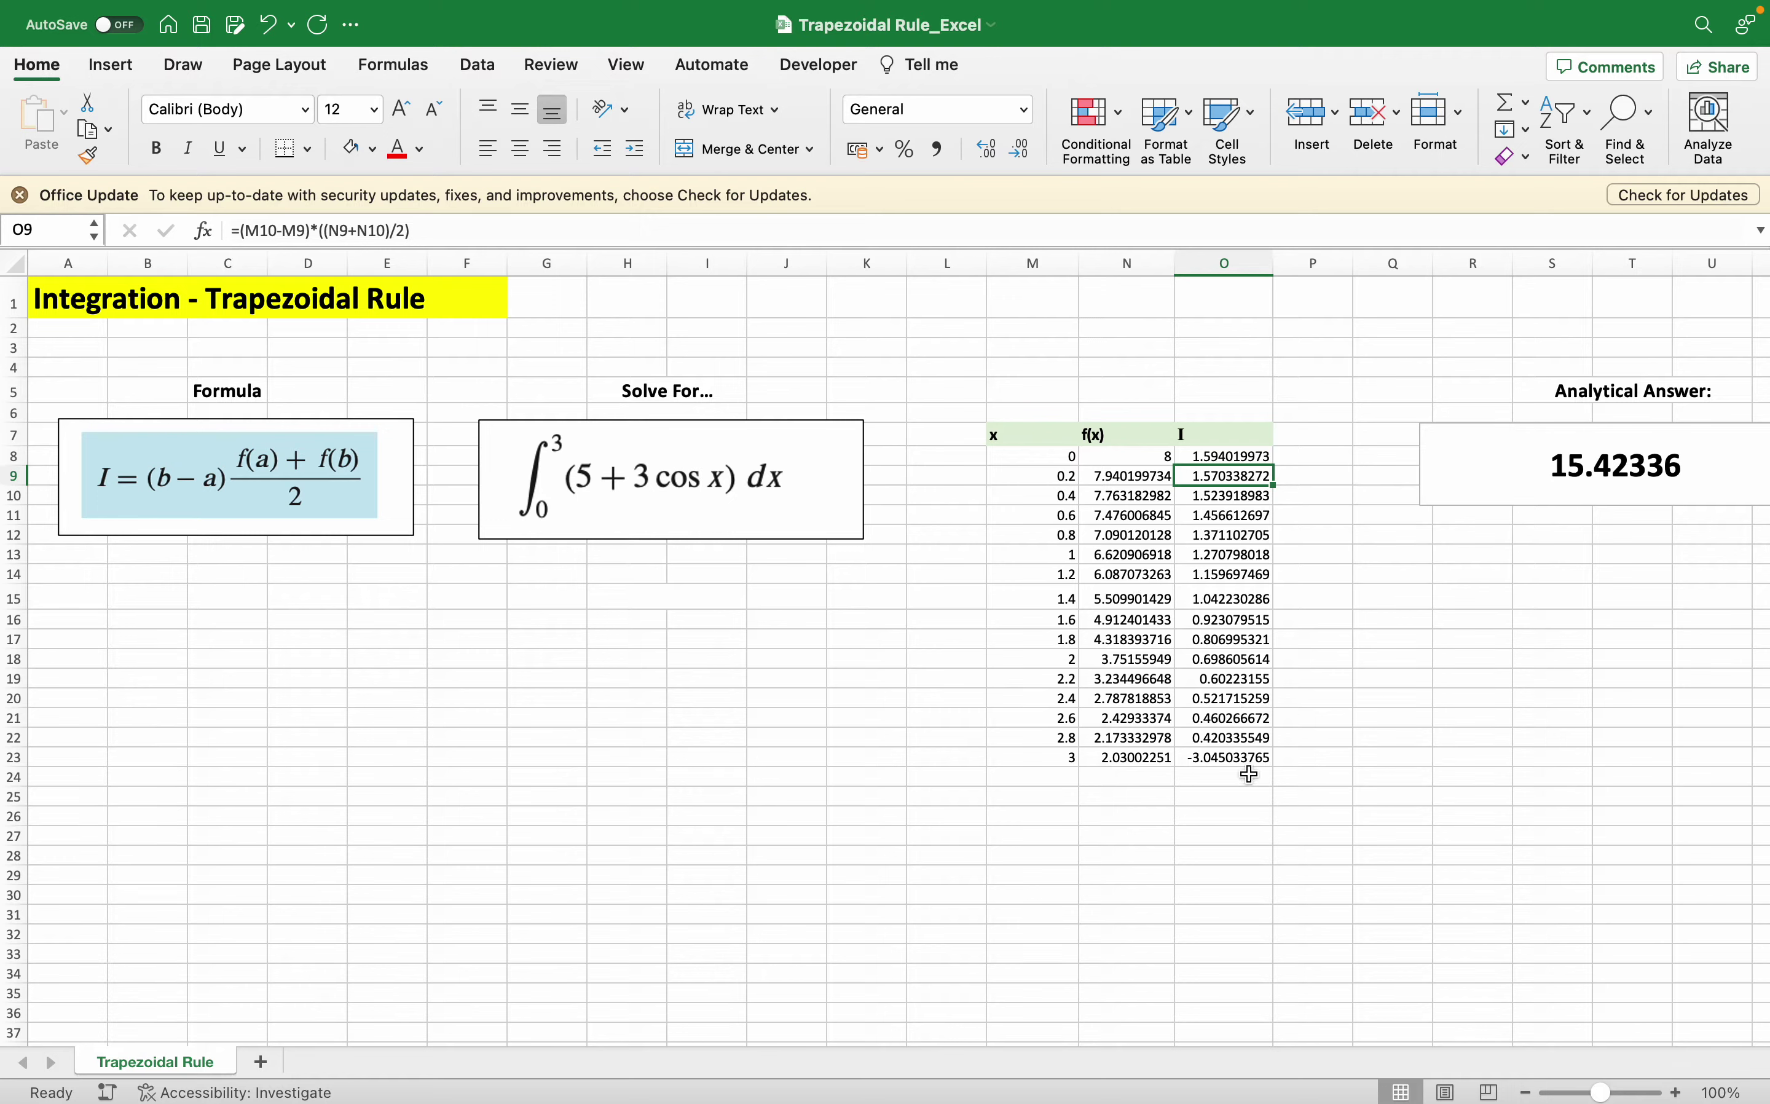
click(1233, 757)
click(824, 230)
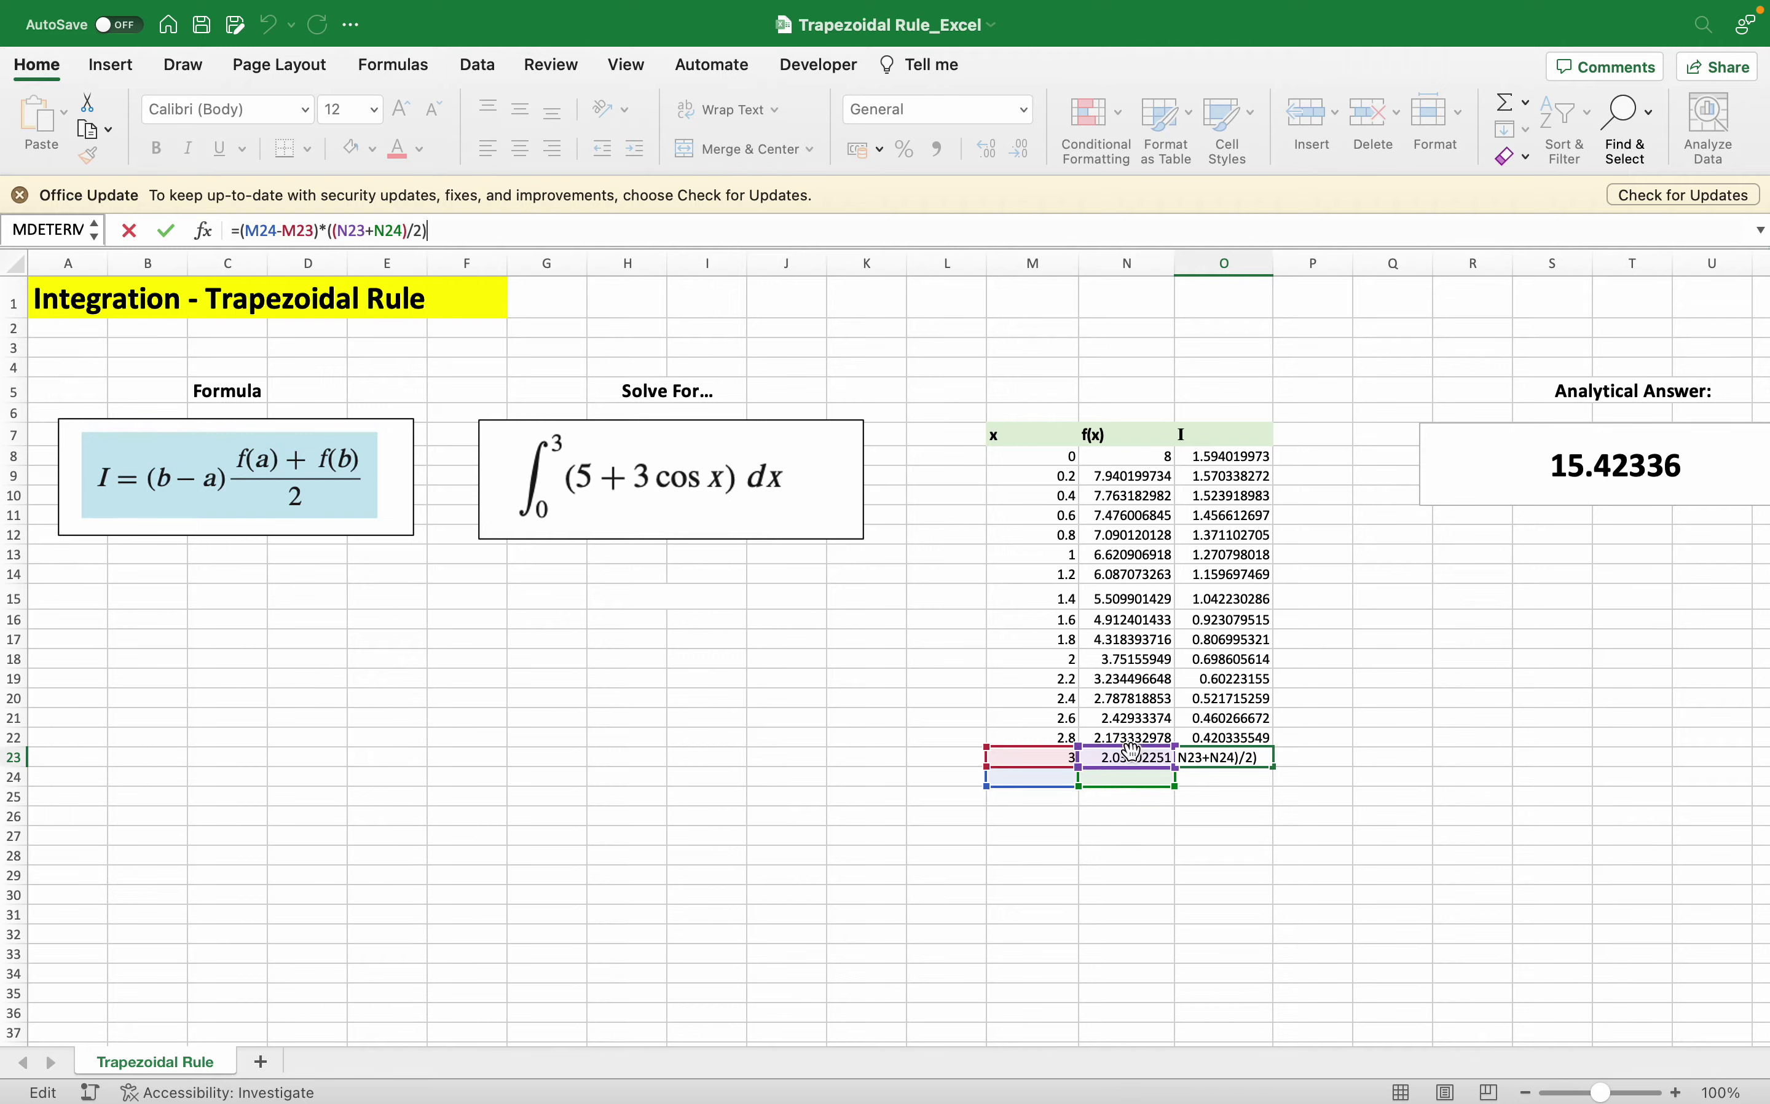
key(ctrl+Return)
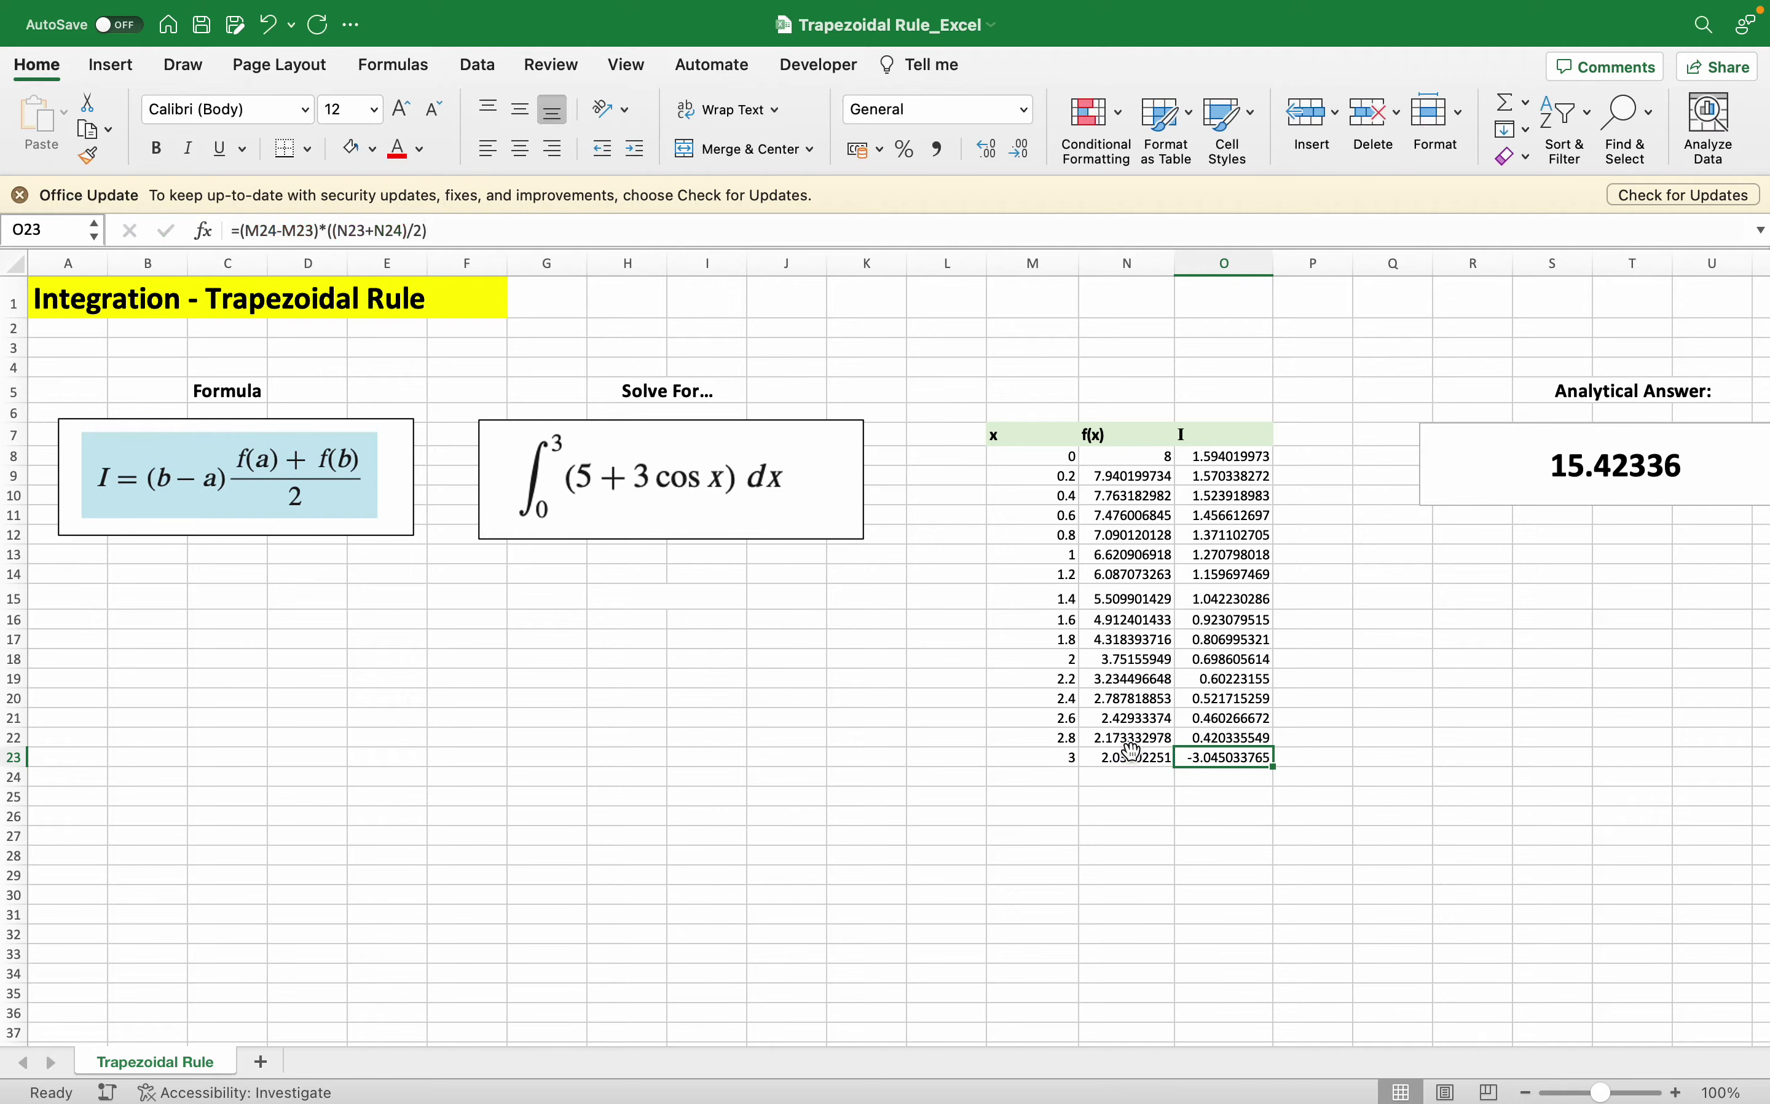
key(Delete)
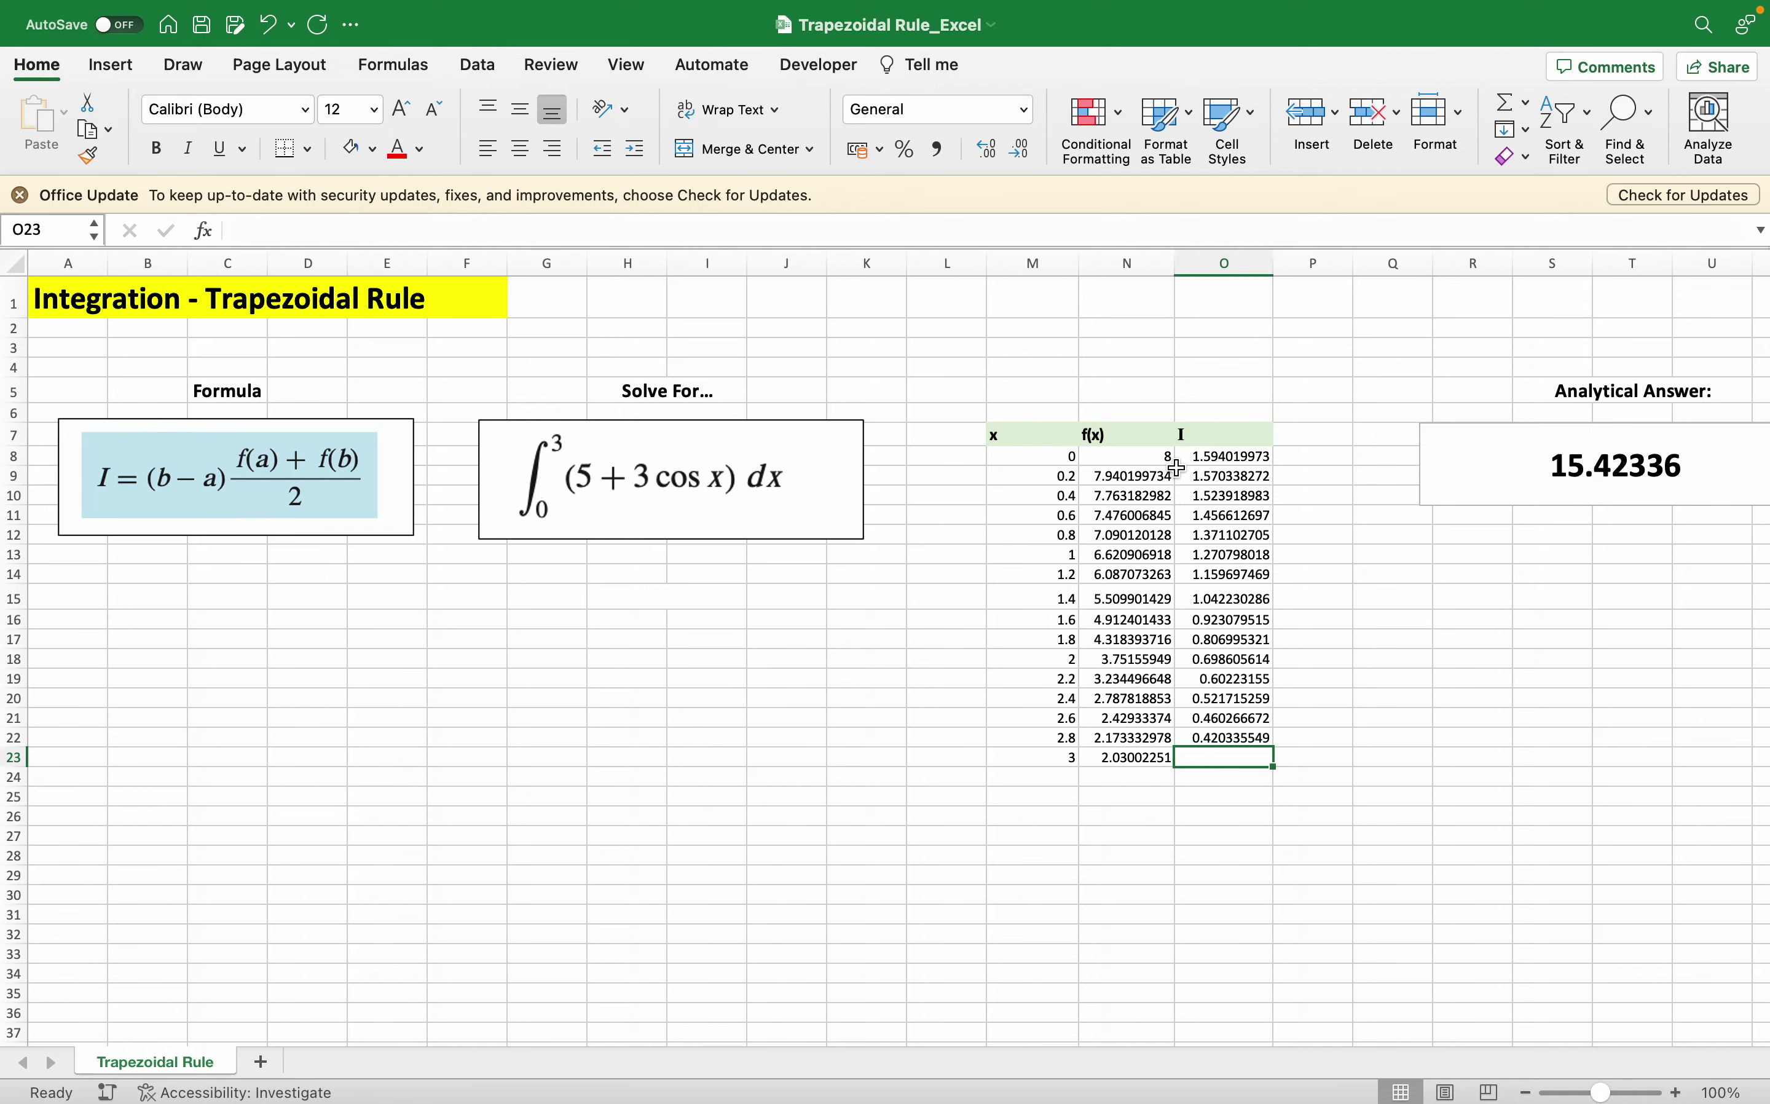
- Enter =SUM(O8:O22) in O25 to total the strip areas as 15.42194788
click(1249, 779)
click(1222, 794)
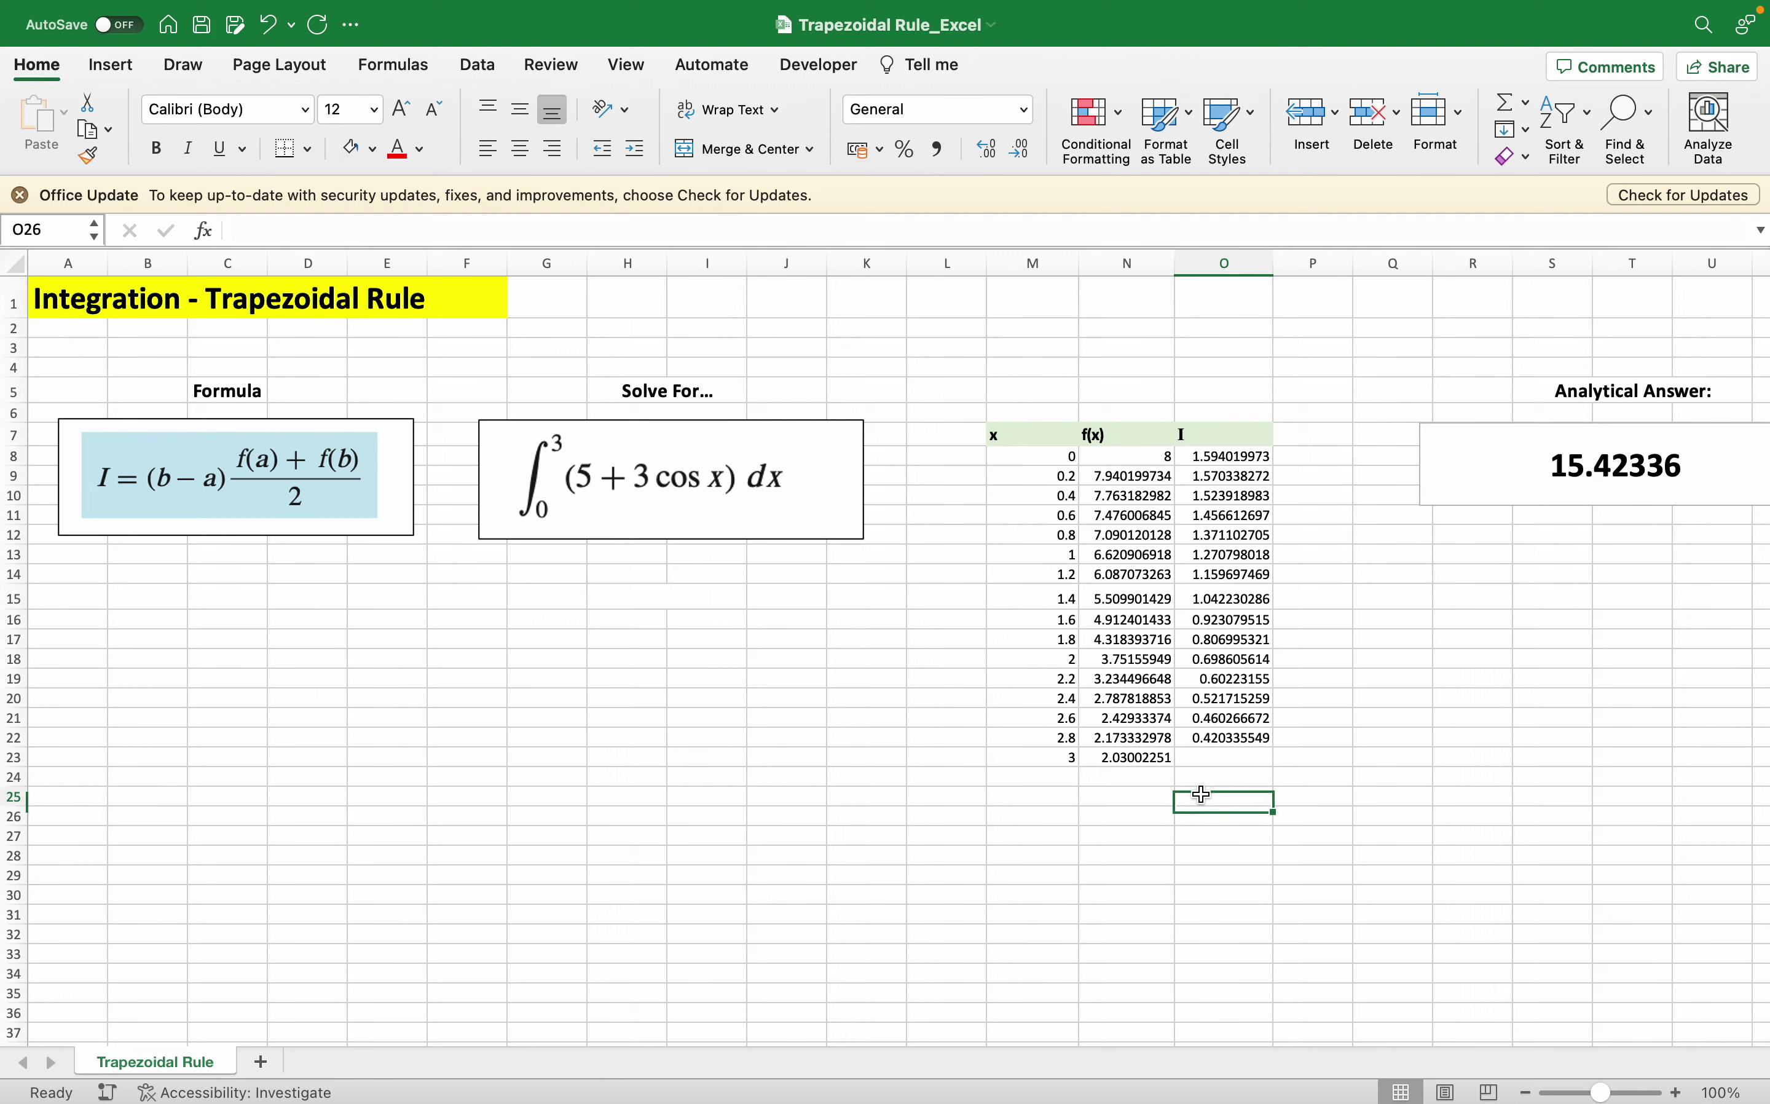
text(=sum)
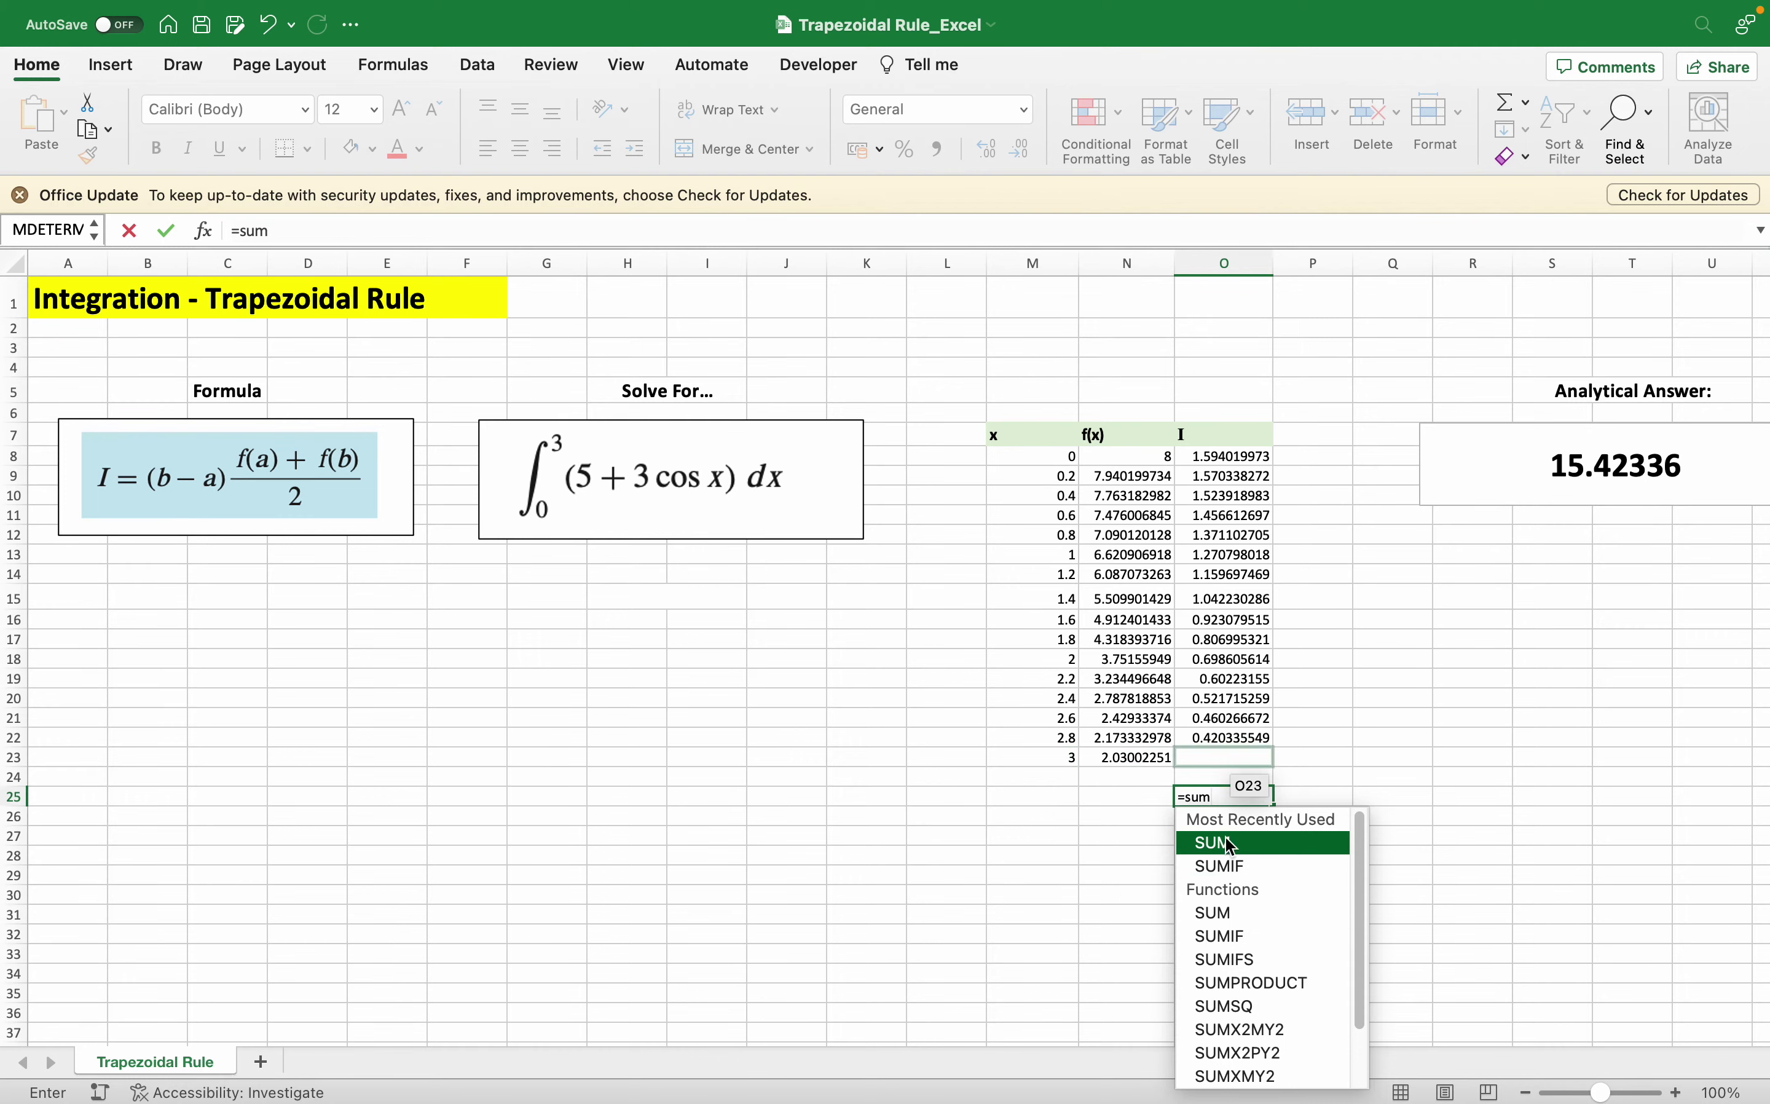
drag(1232, 458, 1232, 738)
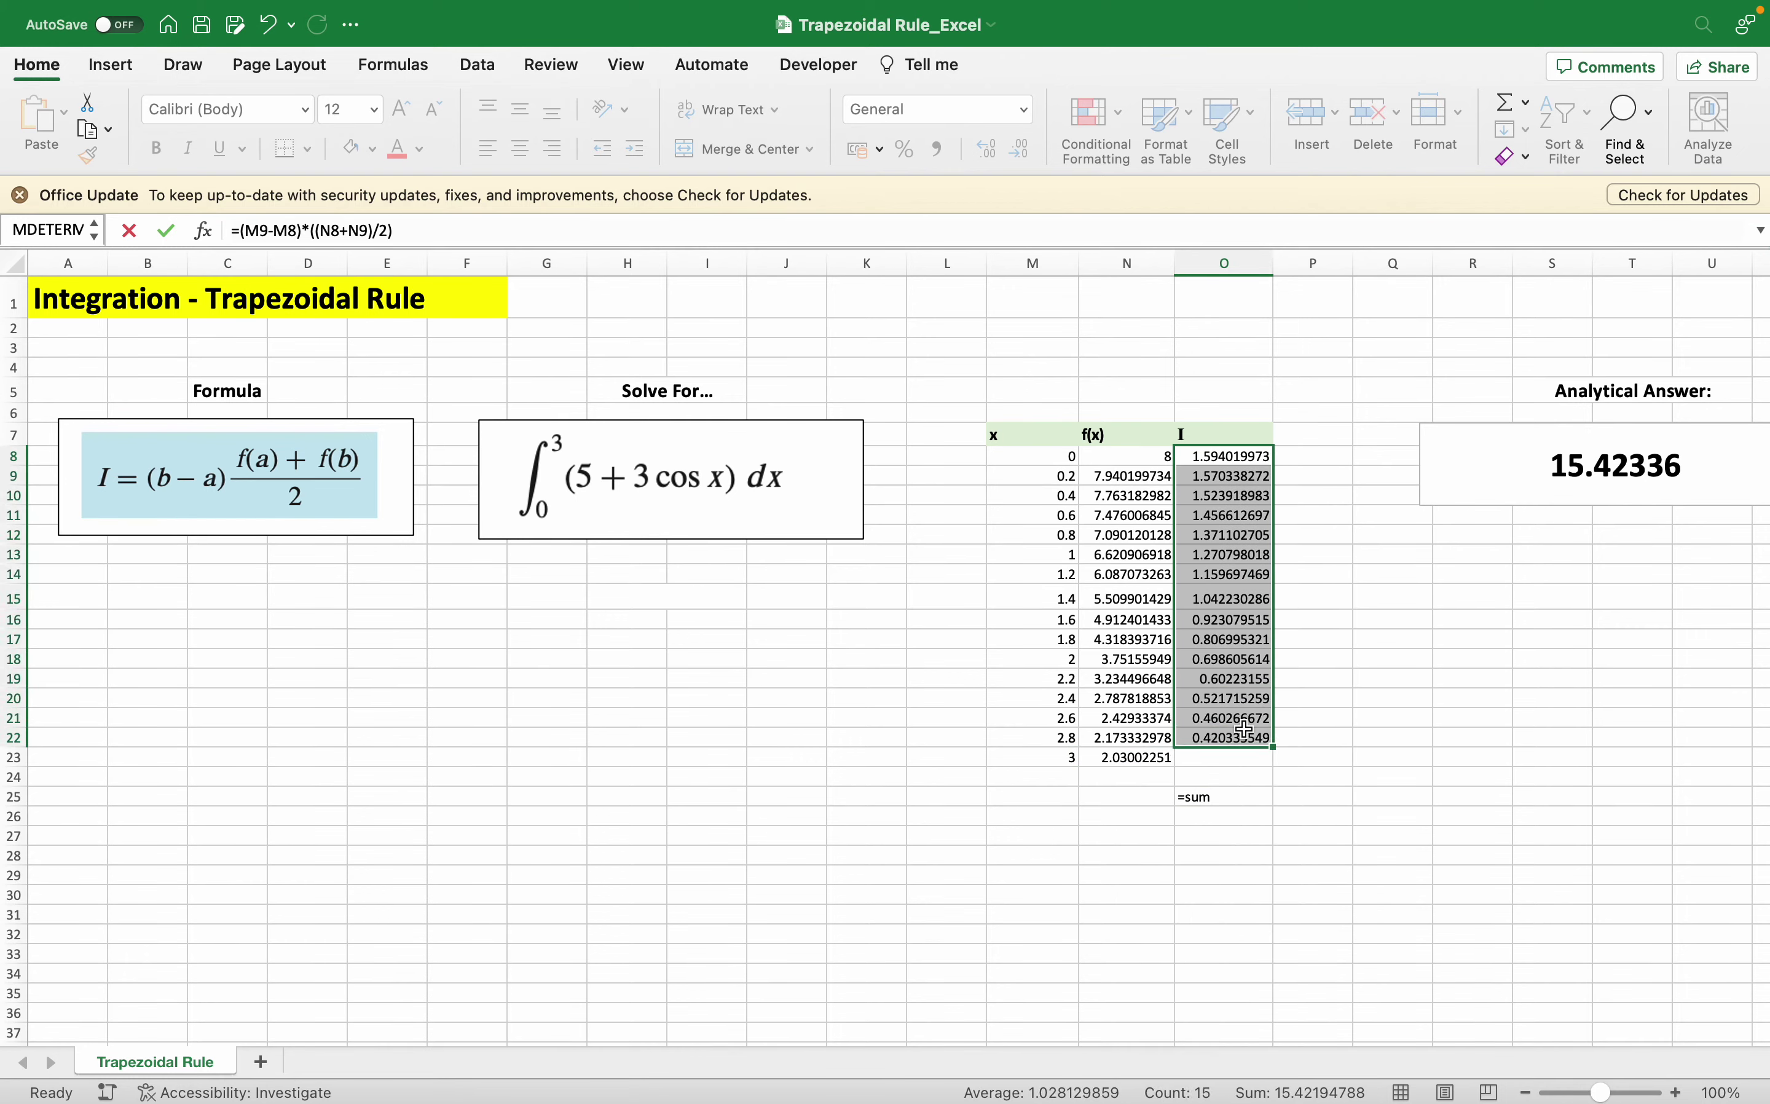
click(1239, 797)
key(Delete)
text(=sum)
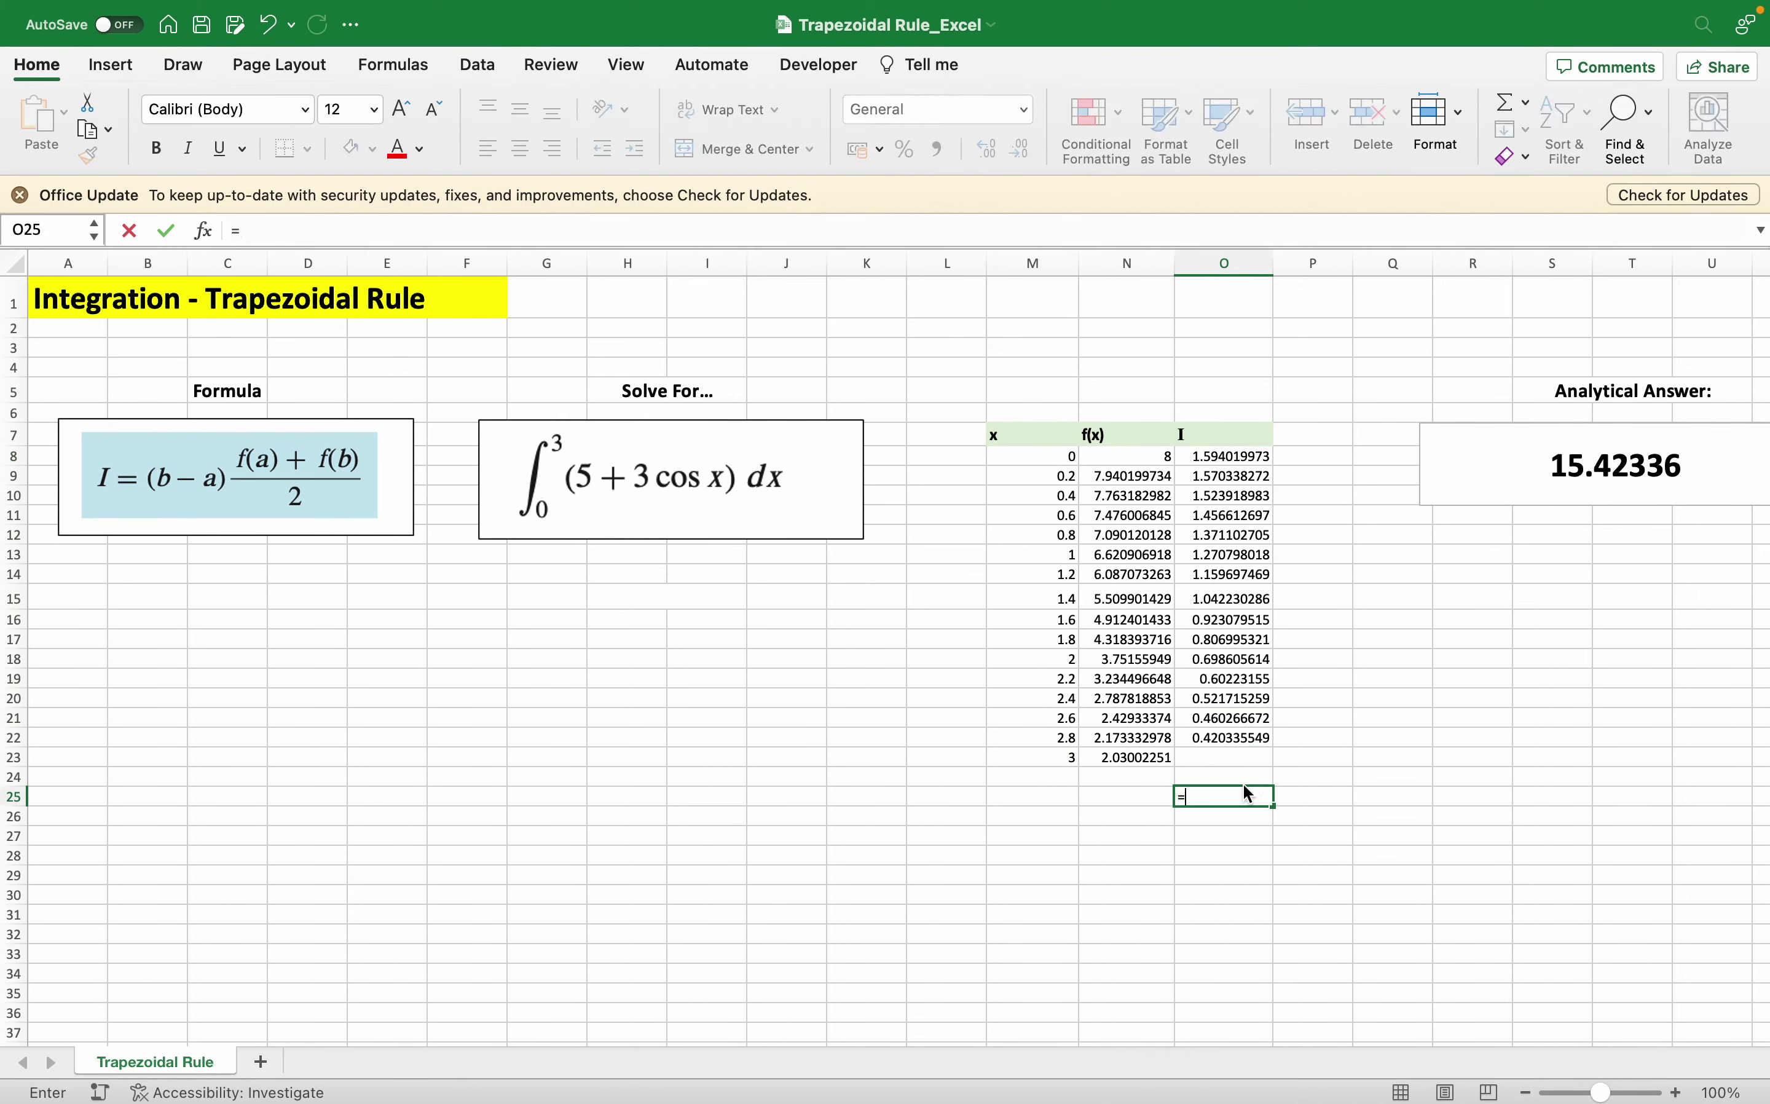
double_click(1231, 839)
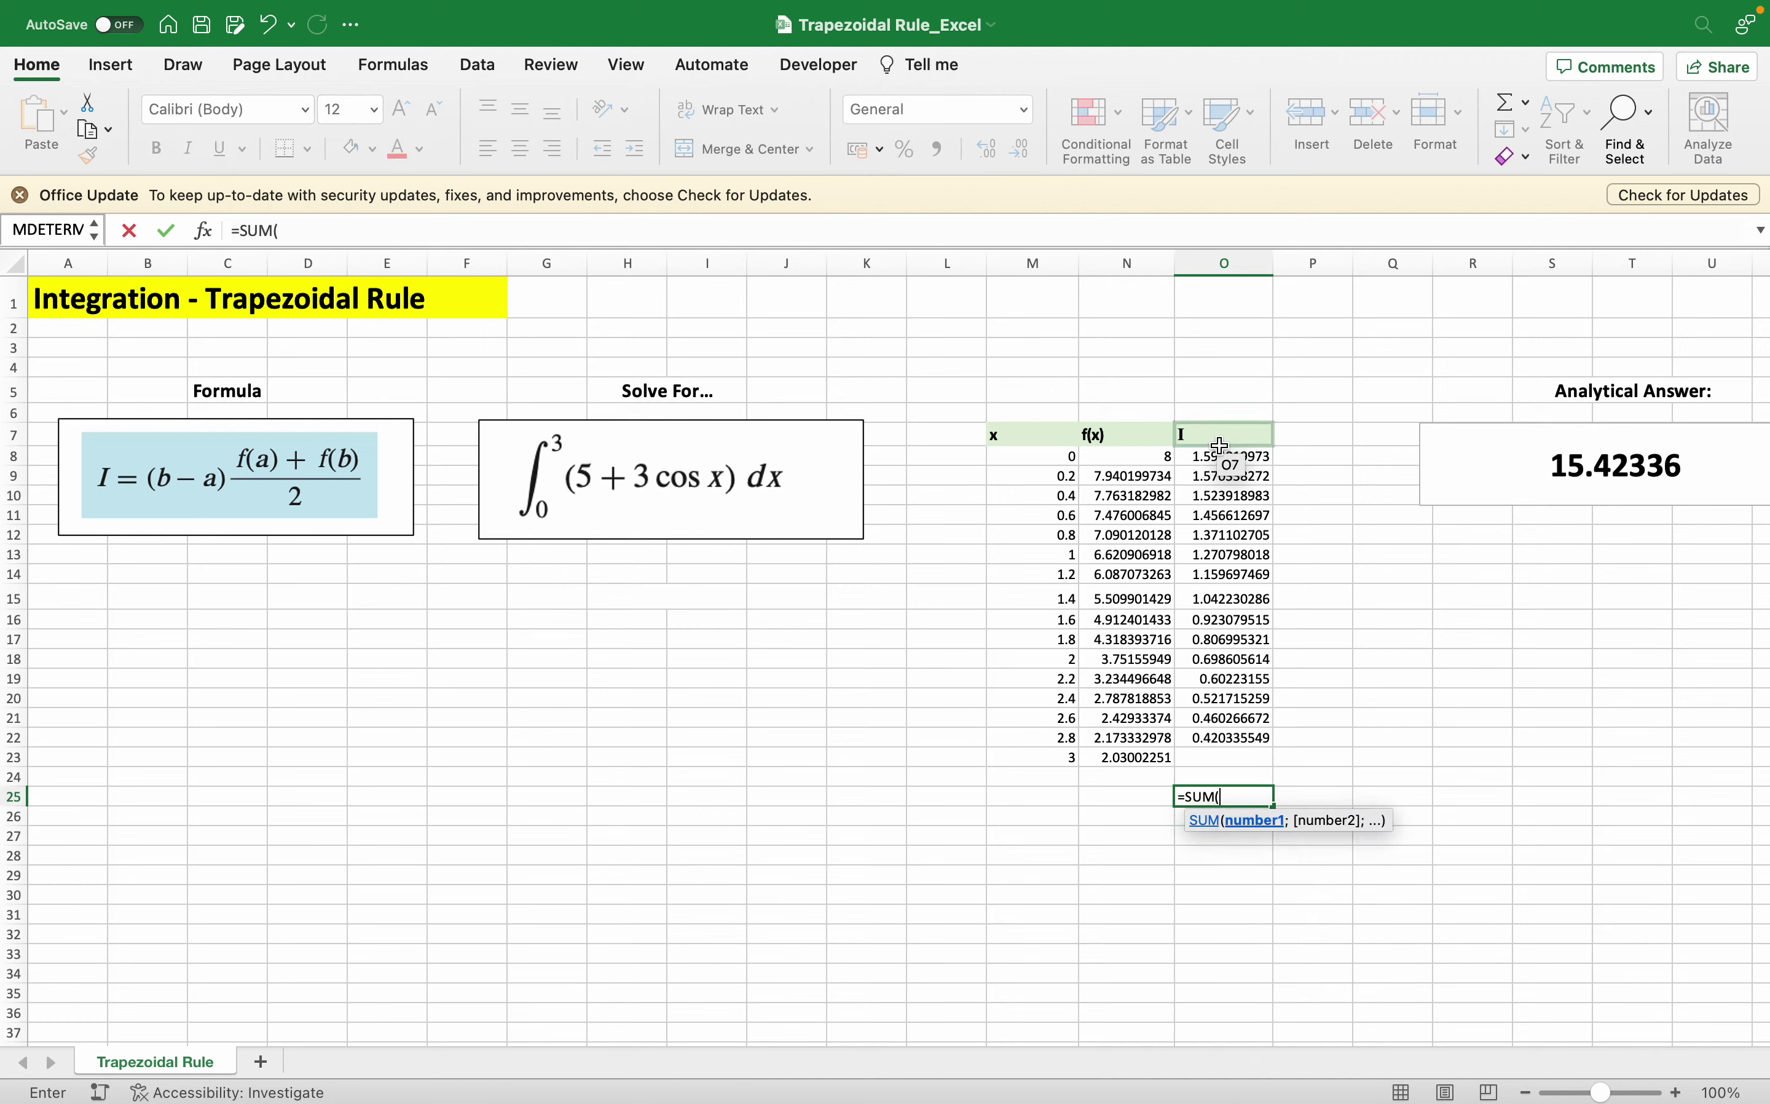
drag(1228, 455, 1250, 743)
key(Return)
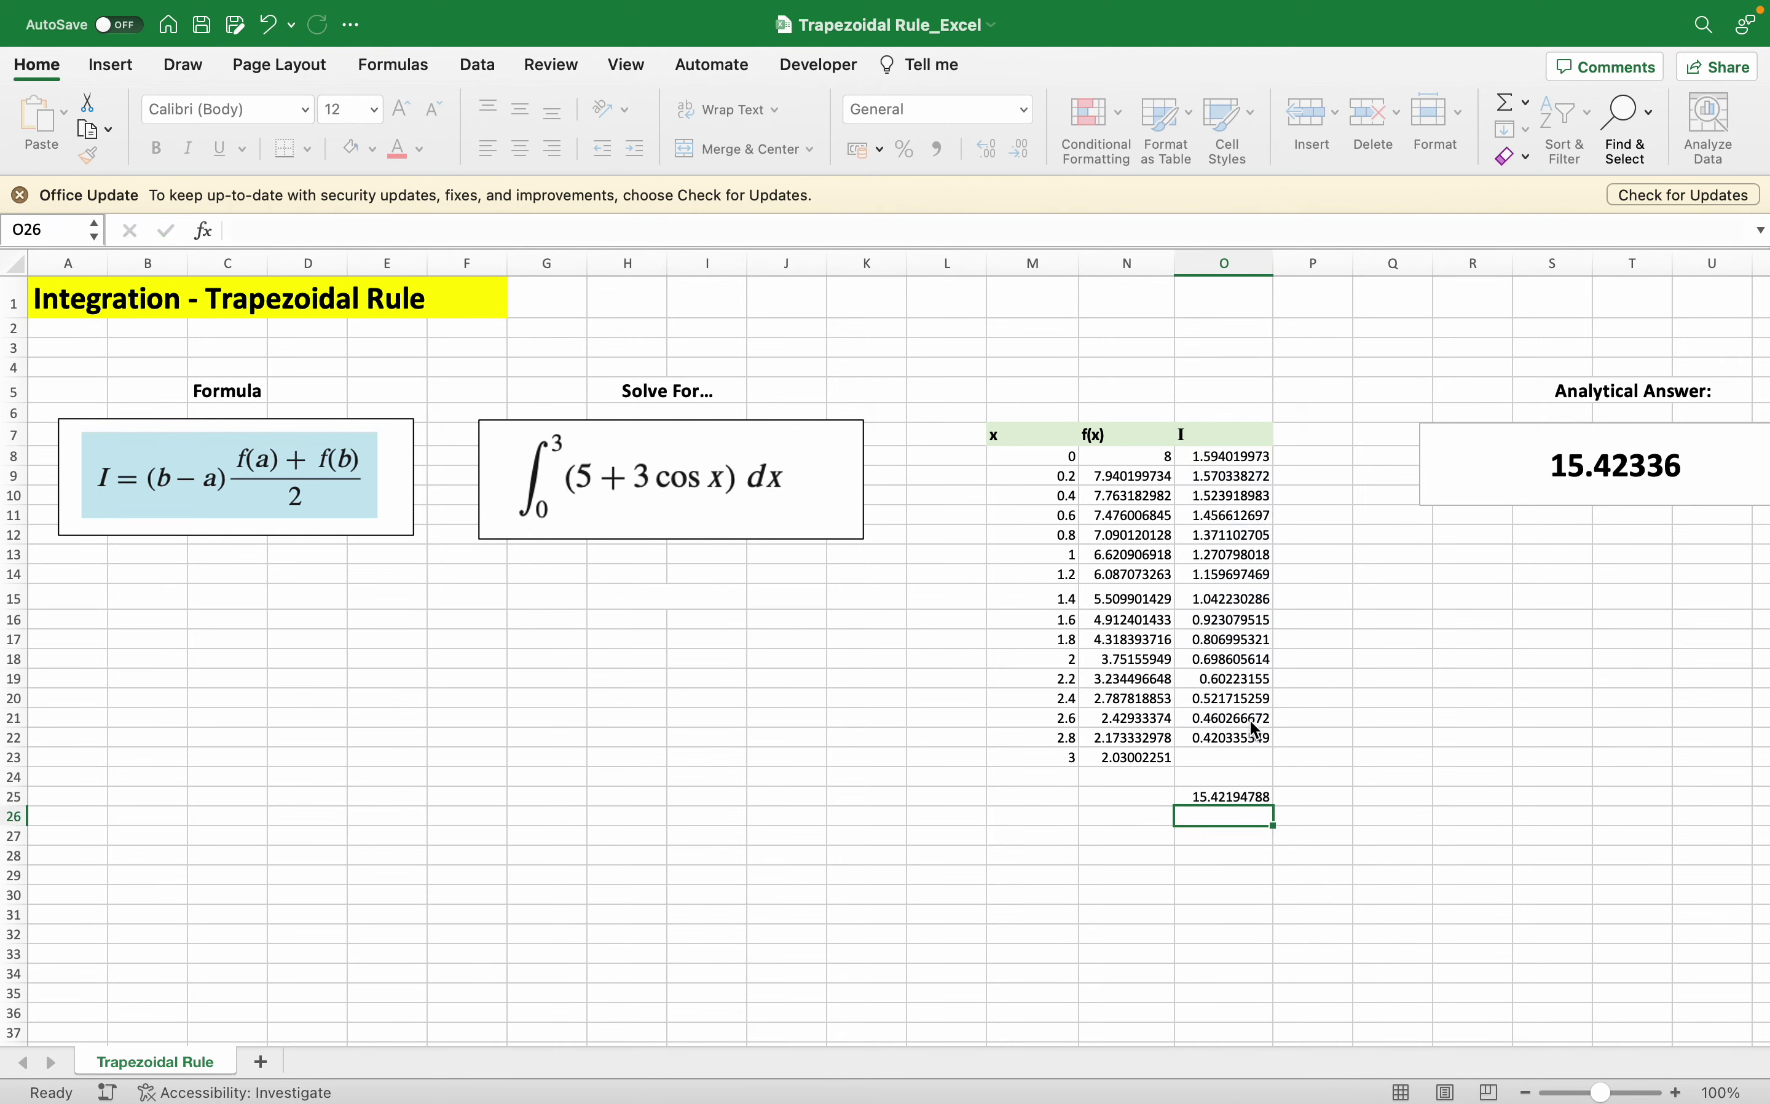
- Give cell O25, holding 15.42194788, a yellow fill colour
click(1268, 799)
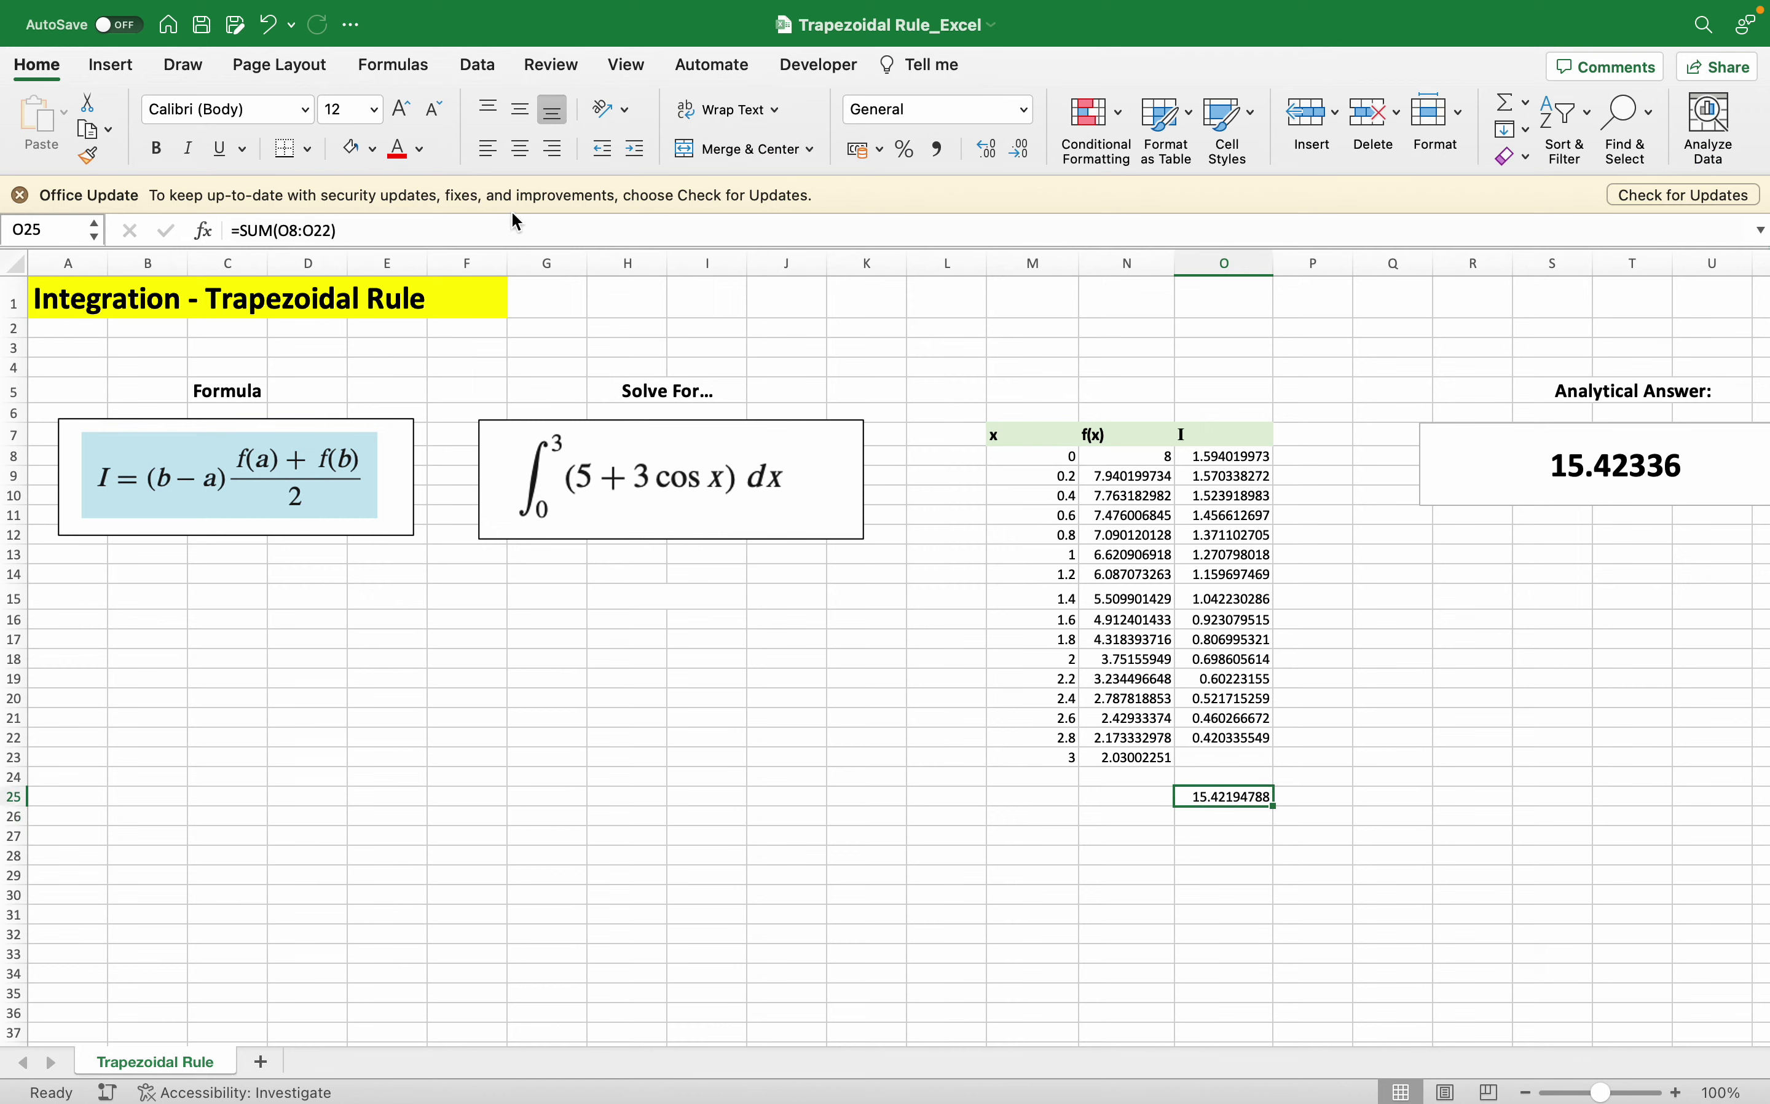
click(420, 150)
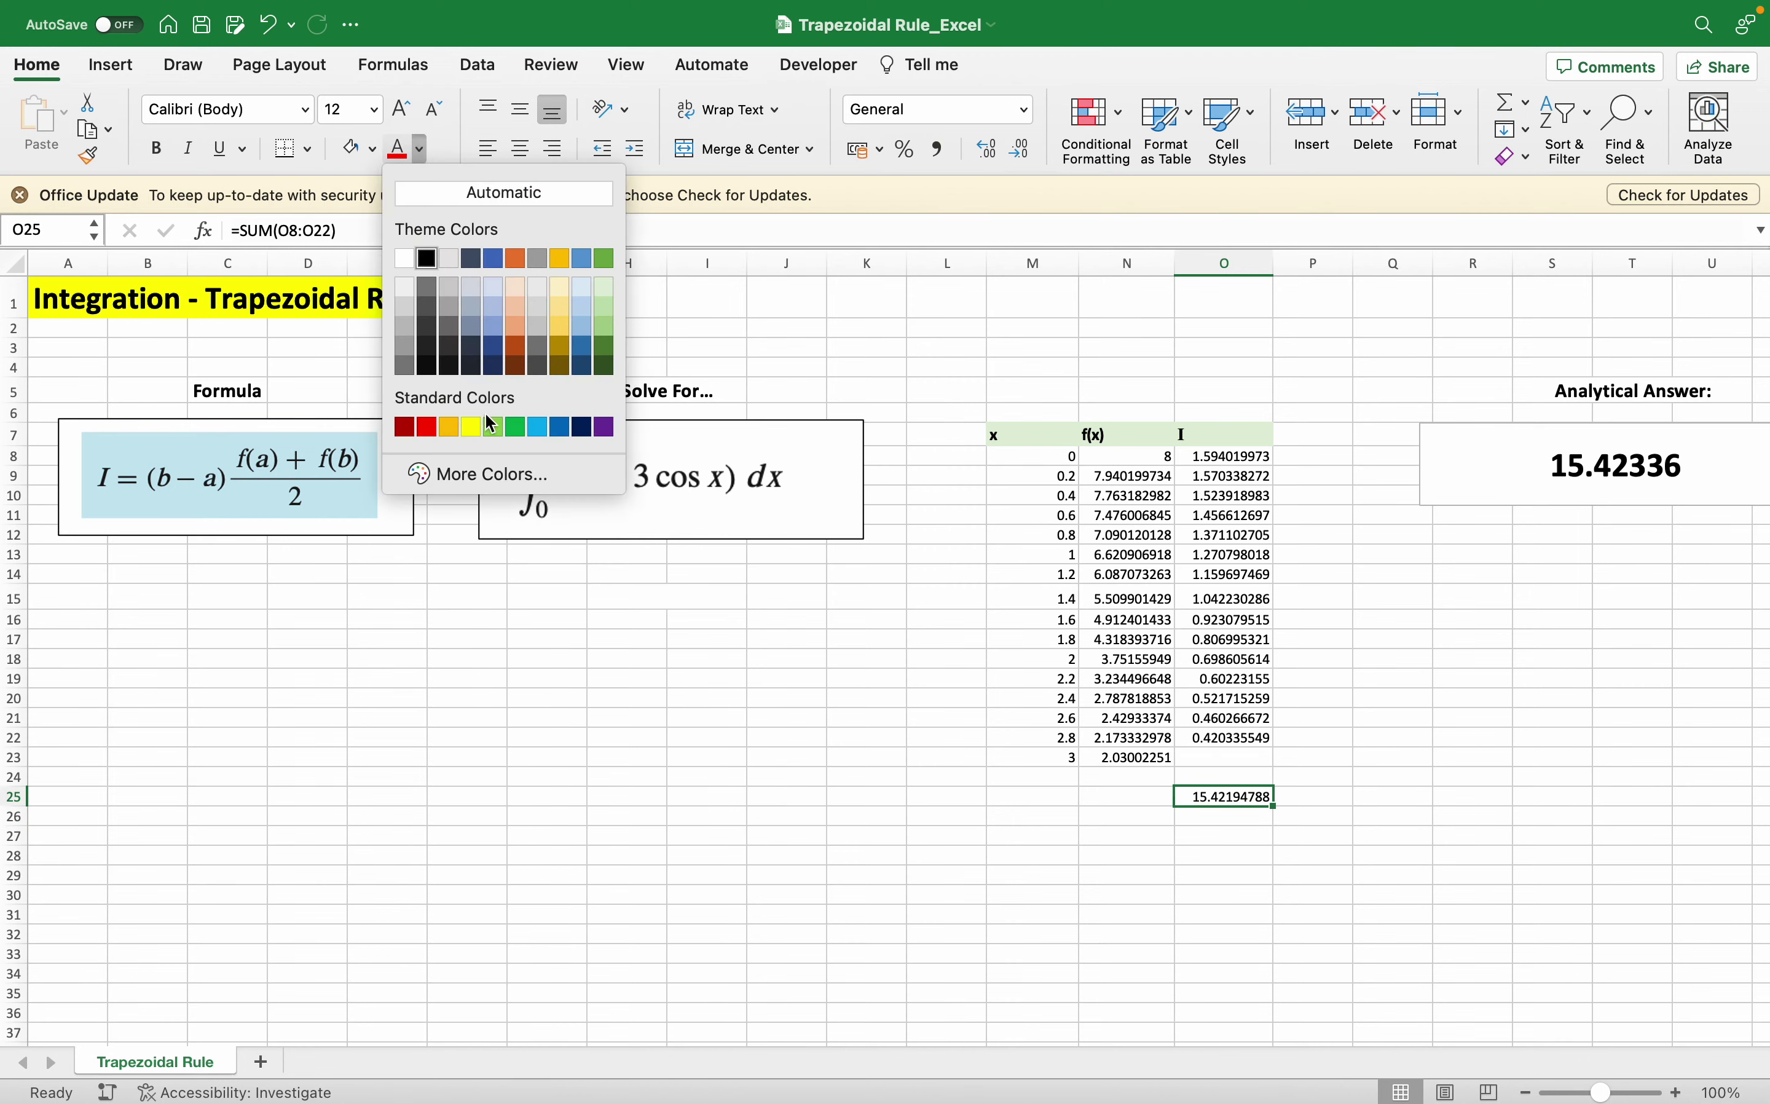
click(419, 150)
click(371, 150)
click(432, 427)
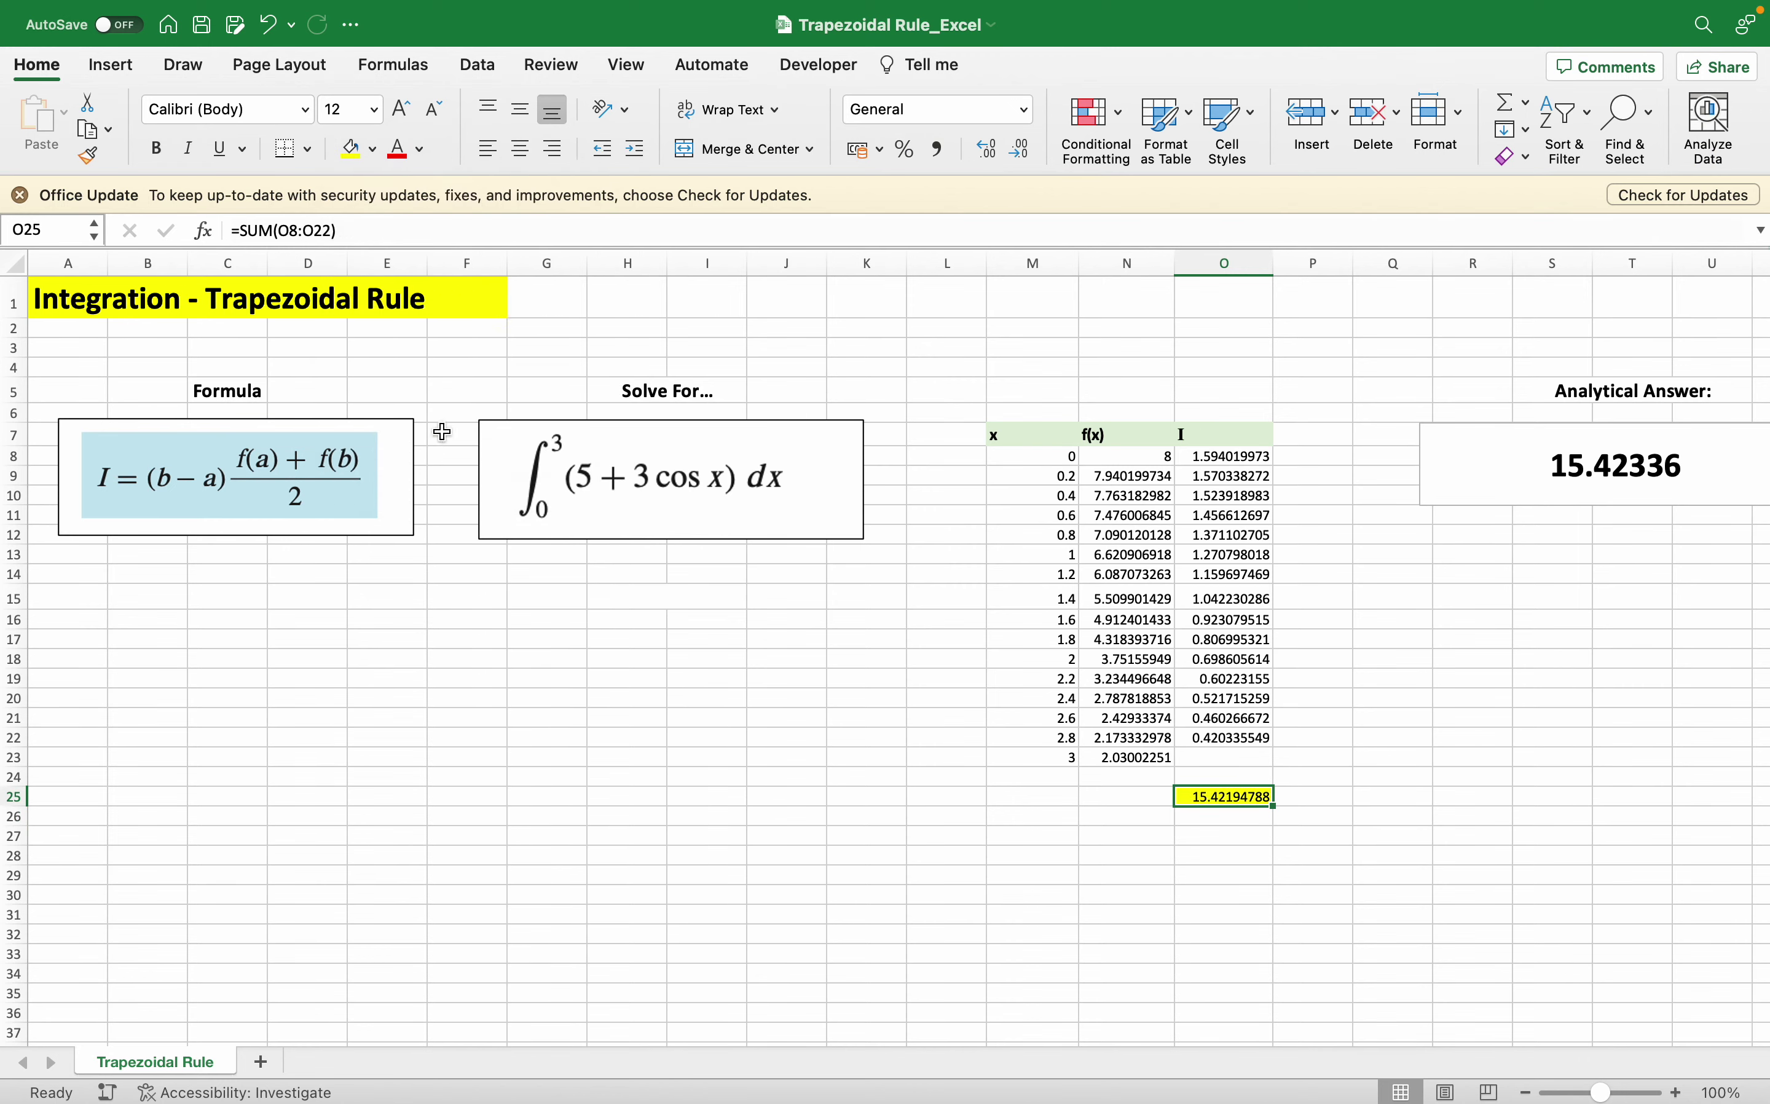